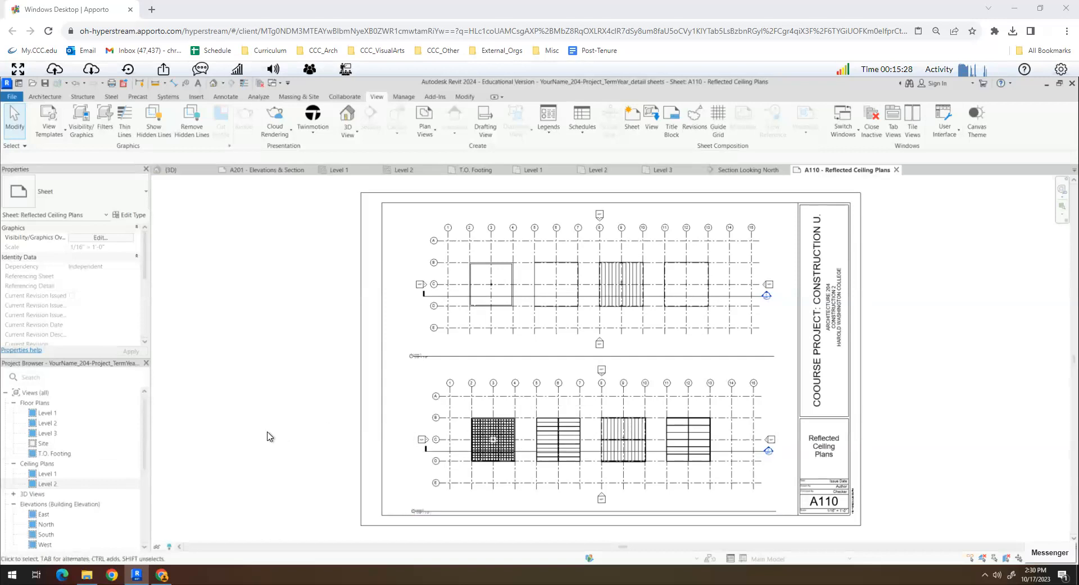
Open the Level 1 floor plan and draw a horizontal reference plane along grid C, extending past grid 15.
{"action": "double_click", "coordinate": [47, 413]}
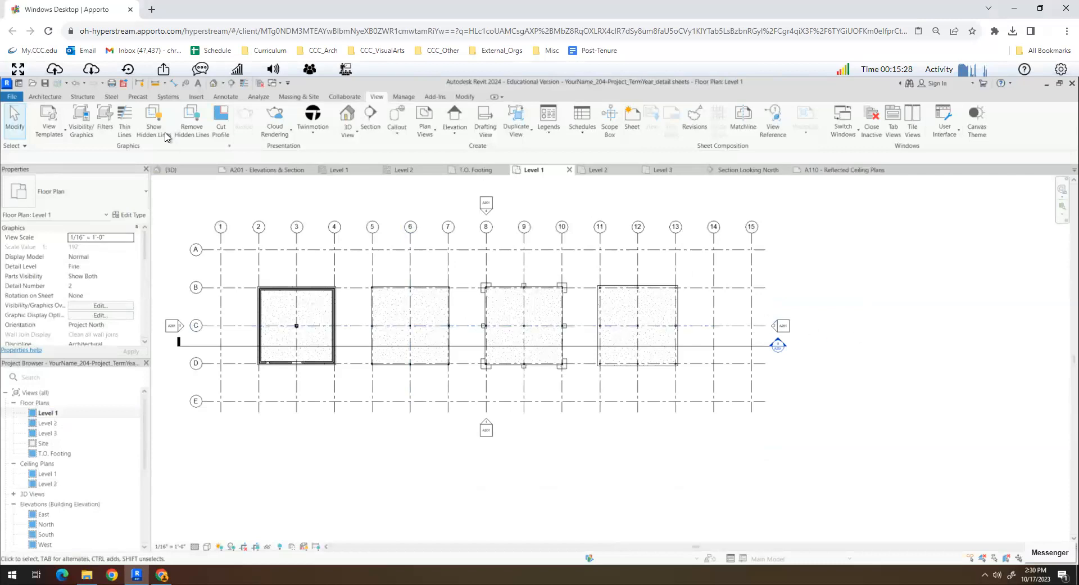
{"action": "left_click", "coordinate": [45, 97]}
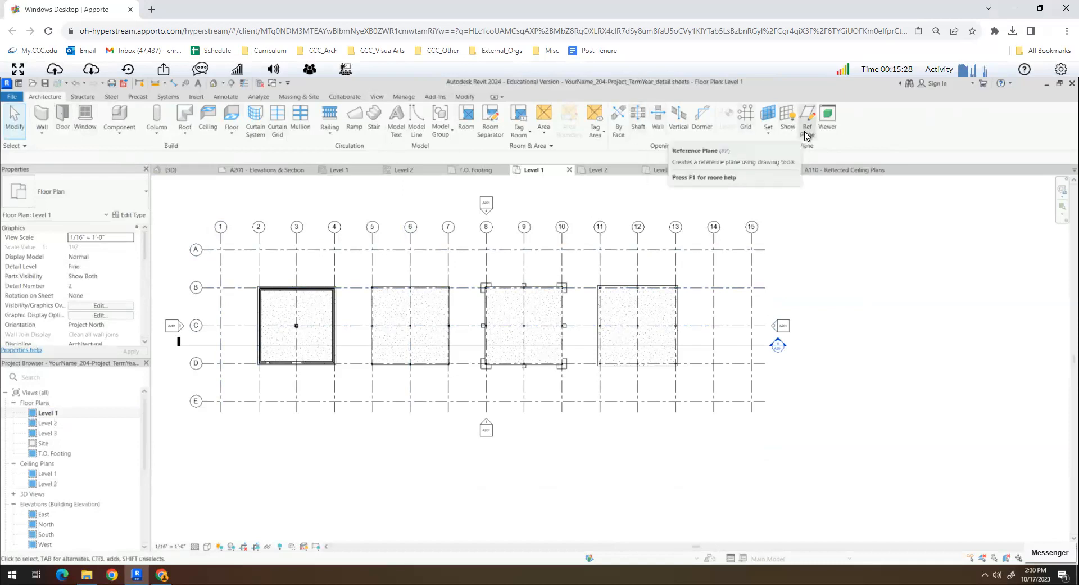
{"action": "left_click", "coordinate": [806, 134]}
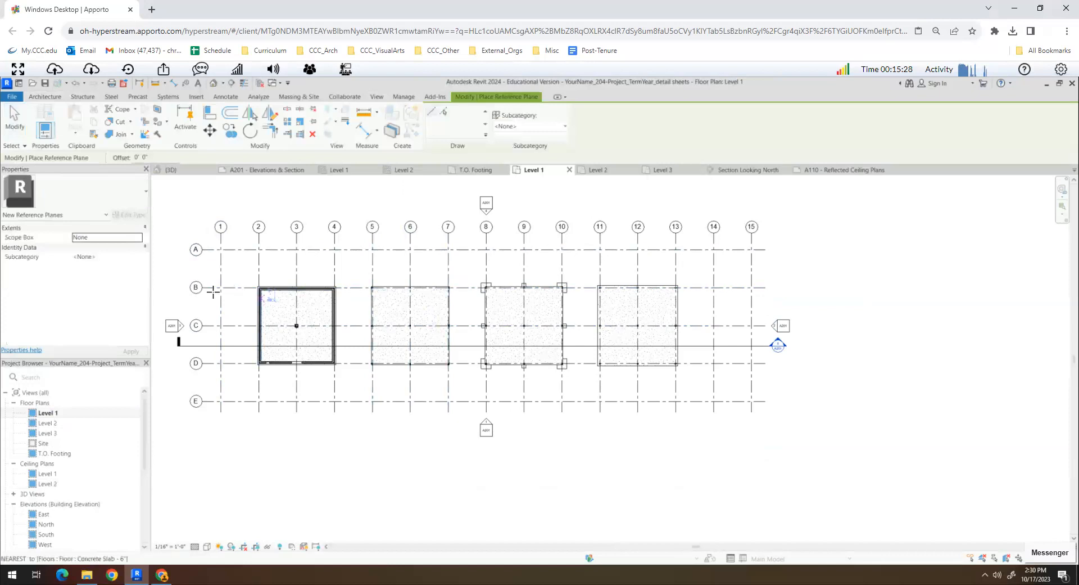
{"action": "left_click", "coordinate": [202, 326]}
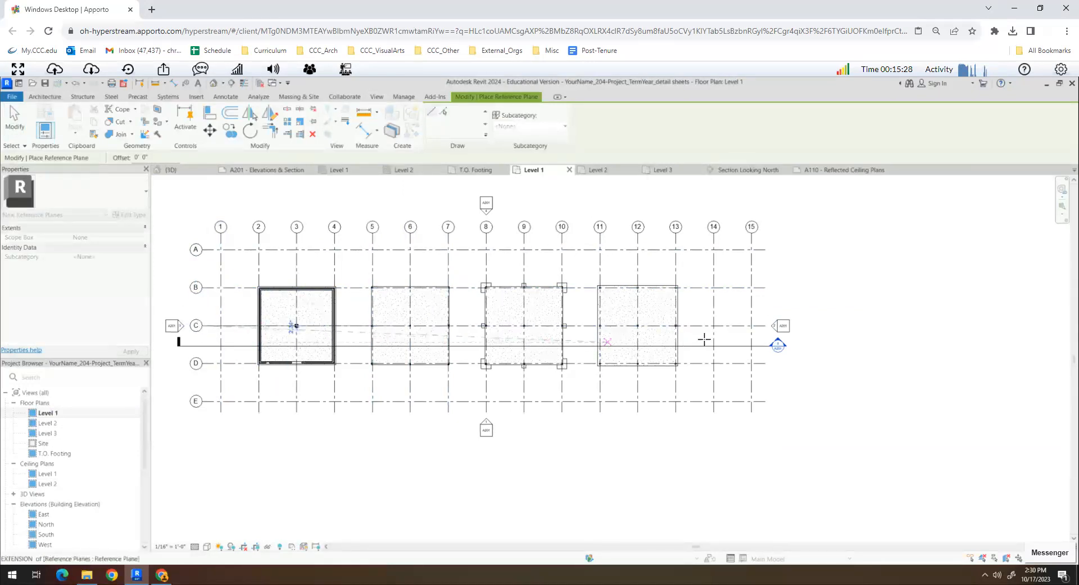
{"action": "left_click", "coordinate": [840, 325]}
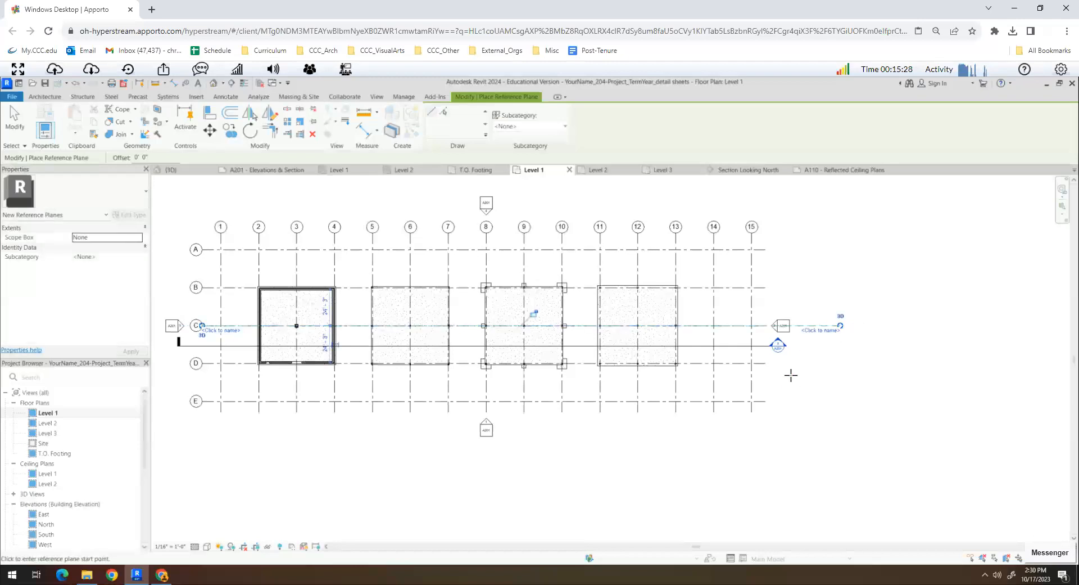
{"action": "key", "text": "Escape"}
{"action": "key", "text": "Escape"}
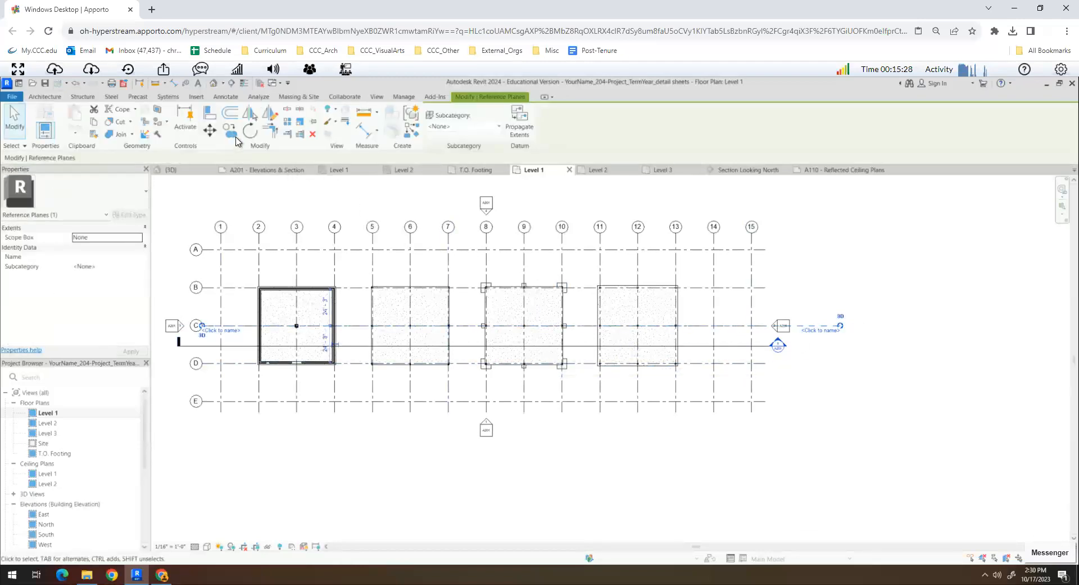
Move the horizontal reference plane up so it lies just above grid C, between grids B and C.
{"action": "left_click", "coordinate": [209, 131]}
{"action": "left_click", "coordinate": [813, 302]}
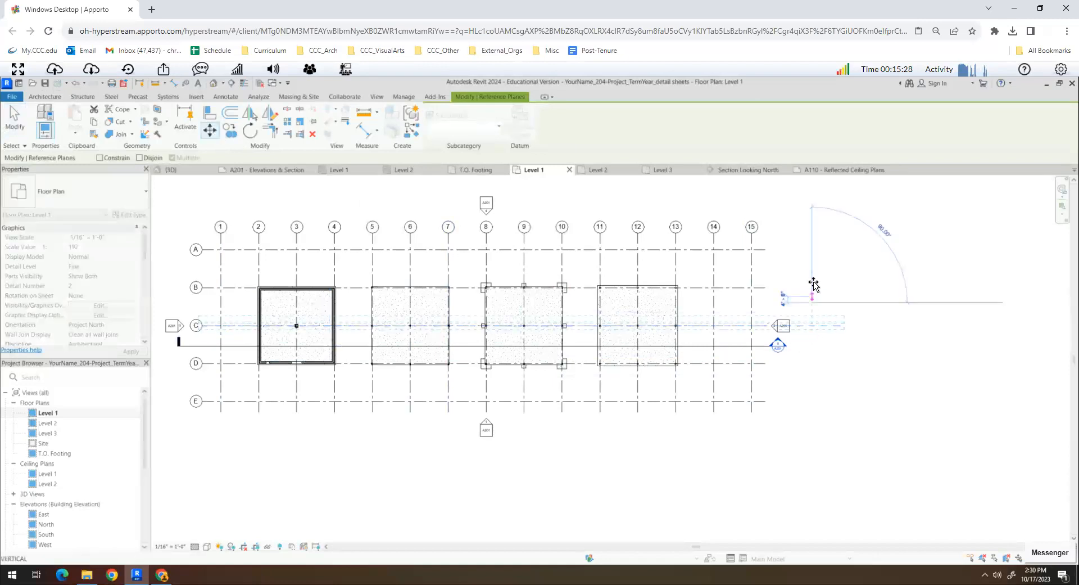
{"action": "left_click", "coordinate": [813, 283]}
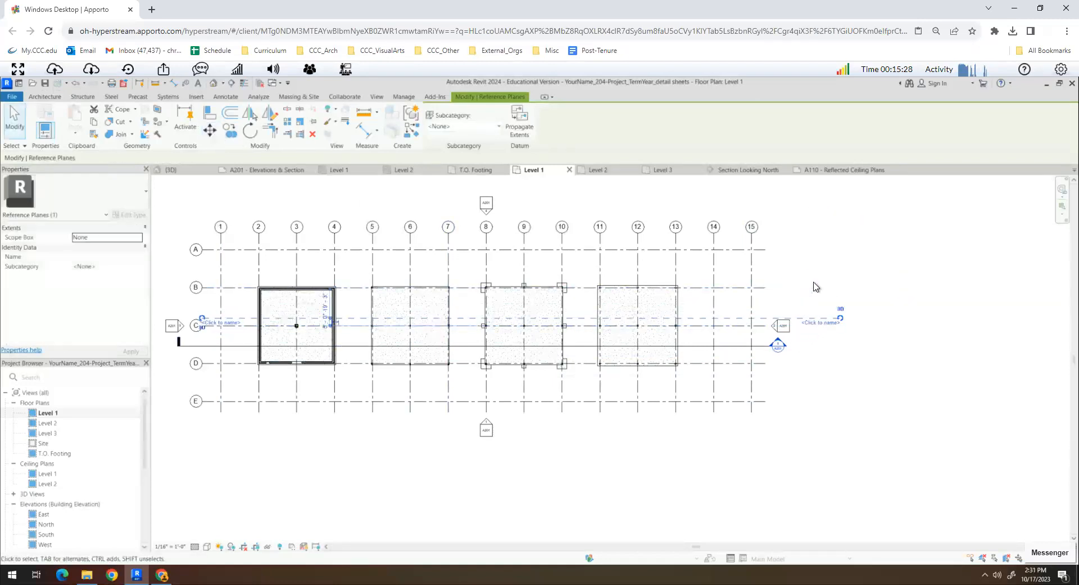
Copy the horizontal reference plane 10' straight down, to below grid C.
{"action": "left_click", "coordinate": [230, 131]}
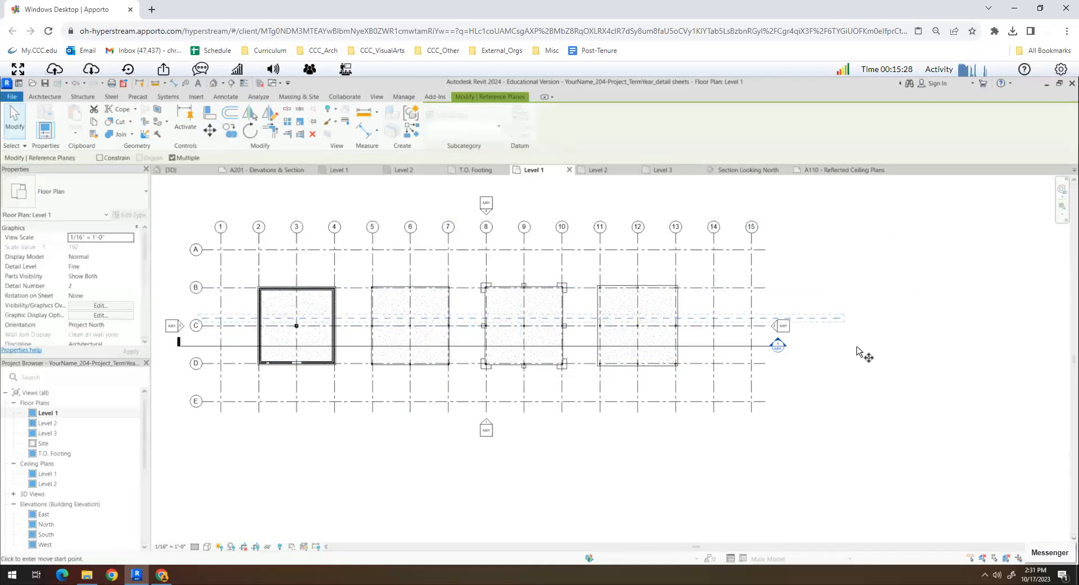
{"action": "left_click", "coordinate": [836, 359]}
{"action": "type", "text": "1"}
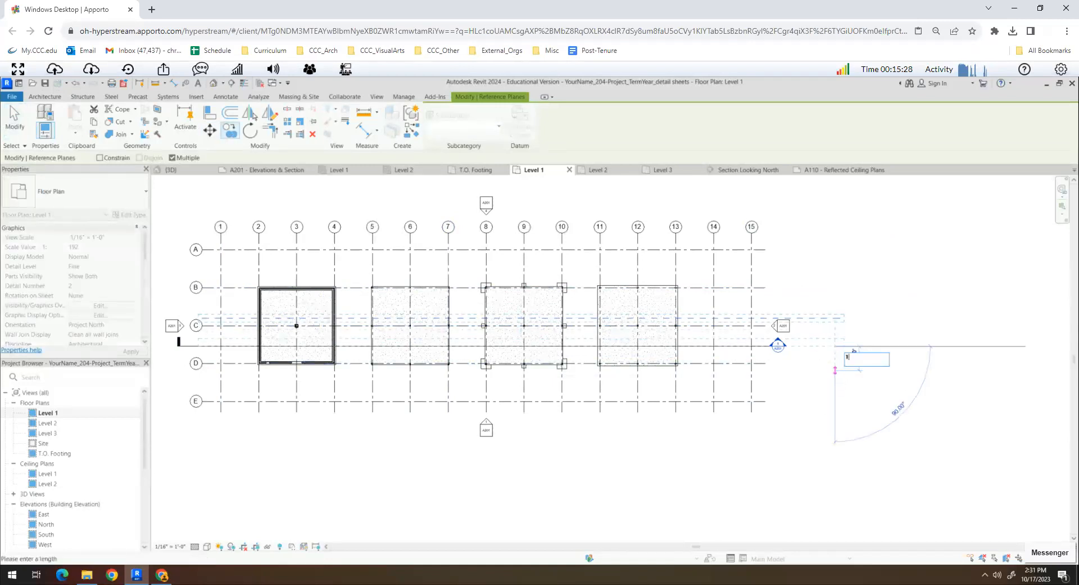
{"action": "type", "text": "0'"}
{"action": "key", "text": "Return"}
{"action": "scroll", "coordinate": [742, 343], "scroll_direction": "up", "scroll_amount": 4}
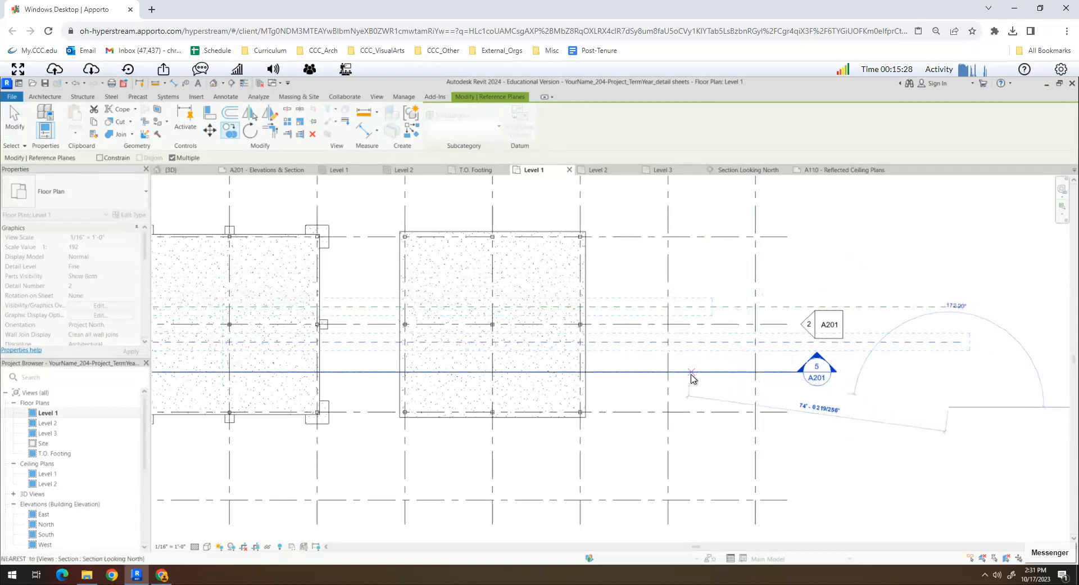
{"action": "left_click", "coordinate": [692, 373]}
{"action": "scroll", "coordinate": [621, 320], "scroll_direction": "down", "scroll_amount": 1}
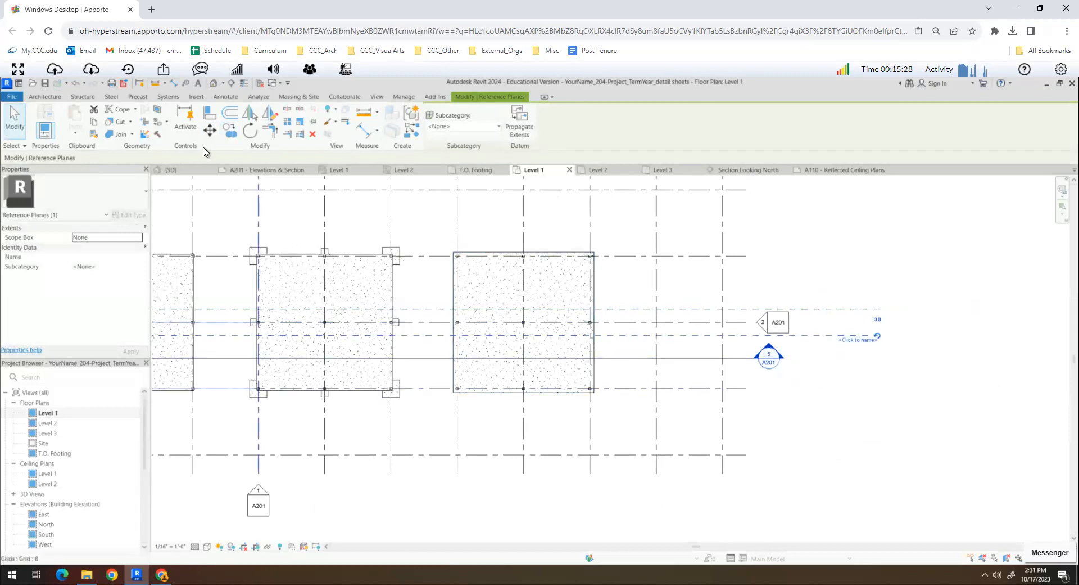
Copy the reference plane below grid C down by one grid bay, placing the copy just below grid D.
{"action": "left_click", "coordinate": [228, 131]}
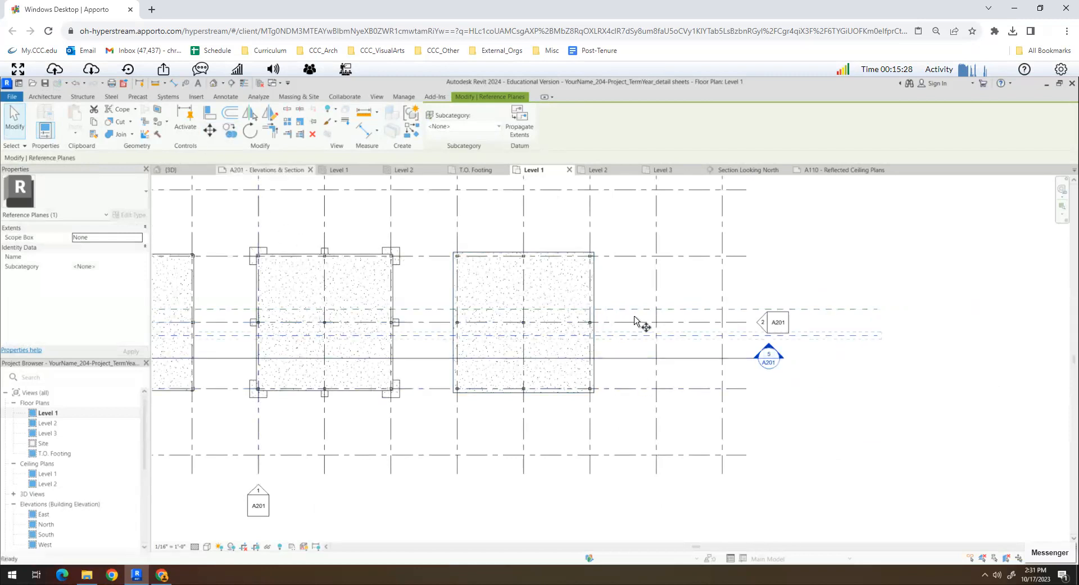
{"action": "left_click", "coordinate": [657, 339]}
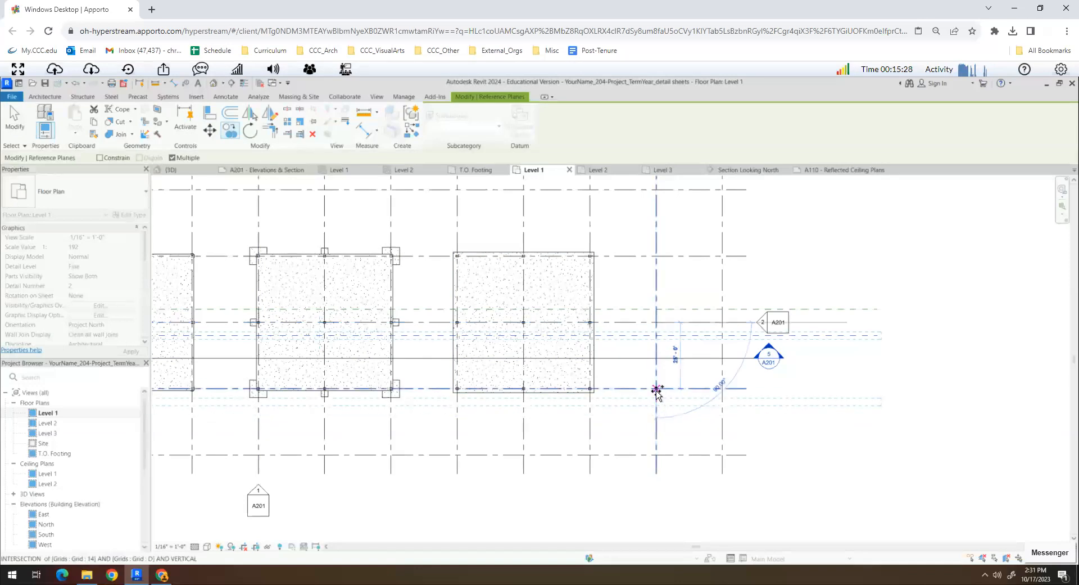
{"action": "left_click", "coordinate": [654, 402]}
Copy the reference plane below grid D 8' straight up, to just above grid D.
{"action": "scroll", "coordinate": [649, 401], "scroll_direction": "up", "scroll_amount": 4}
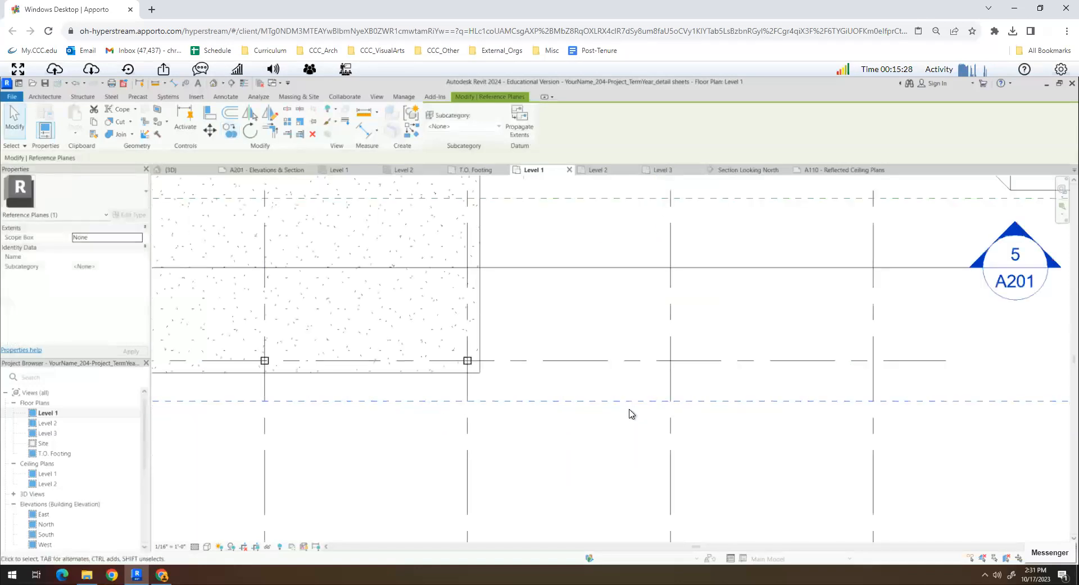
{"action": "left_click", "coordinate": [619, 407]}
{"action": "left_click", "coordinate": [615, 401]}
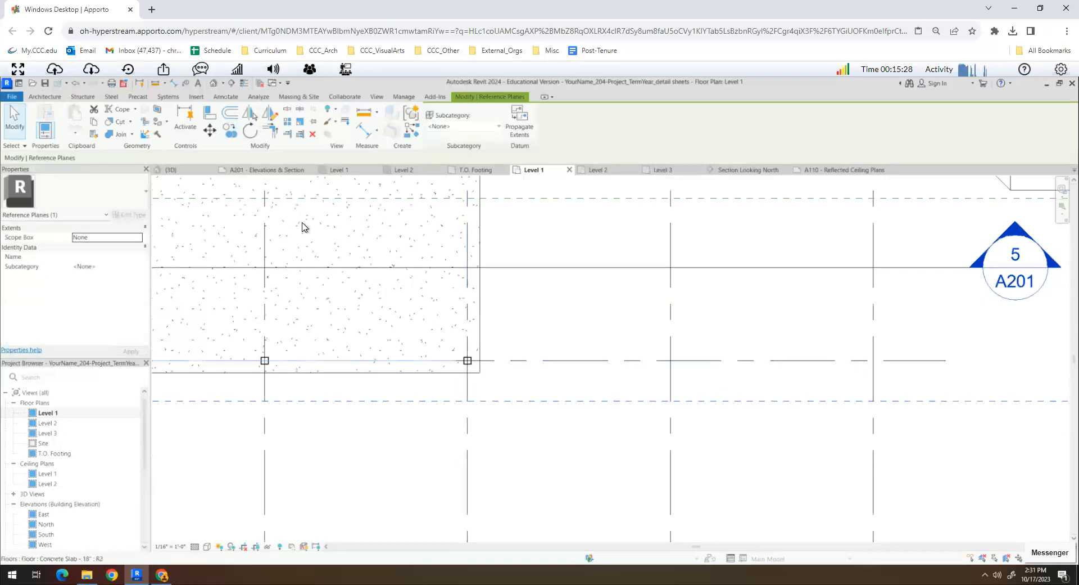
{"action": "left_click", "coordinate": [230, 132]}
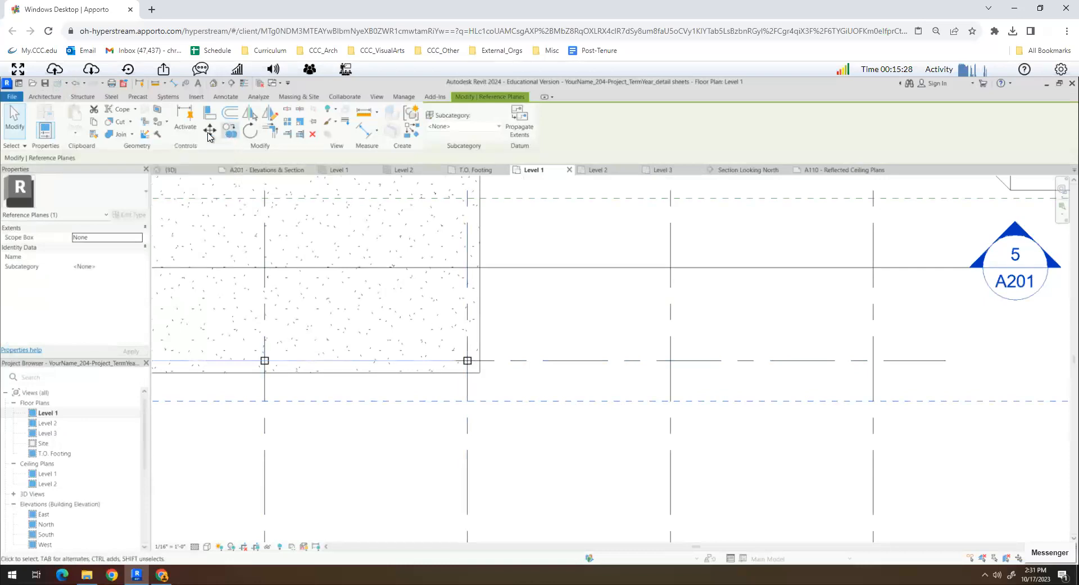
{"action": "left_click", "coordinate": [561, 338]}
{"action": "type", "text": "8'"}
{"action": "key", "text": "Return"}
{"action": "key", "text": "Escape"}
{"action": "key", "text": "Escape"}
Copy the reference plane above grid C 3' straight down, keeping the copy above grid C.
{"action": "scroll", "coordinate": [534, 298], "scroll_direction": "down", "scroll_amount": 3}
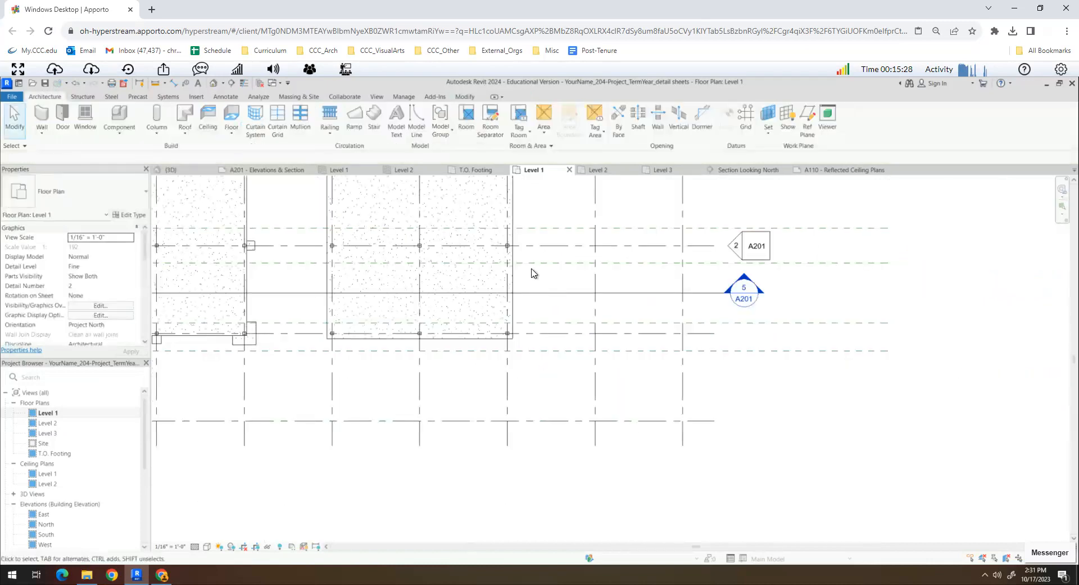
{"action": "scroll", "coordinate": [534, 297], "scroll_direction": "up", "scroll_amount": 5}
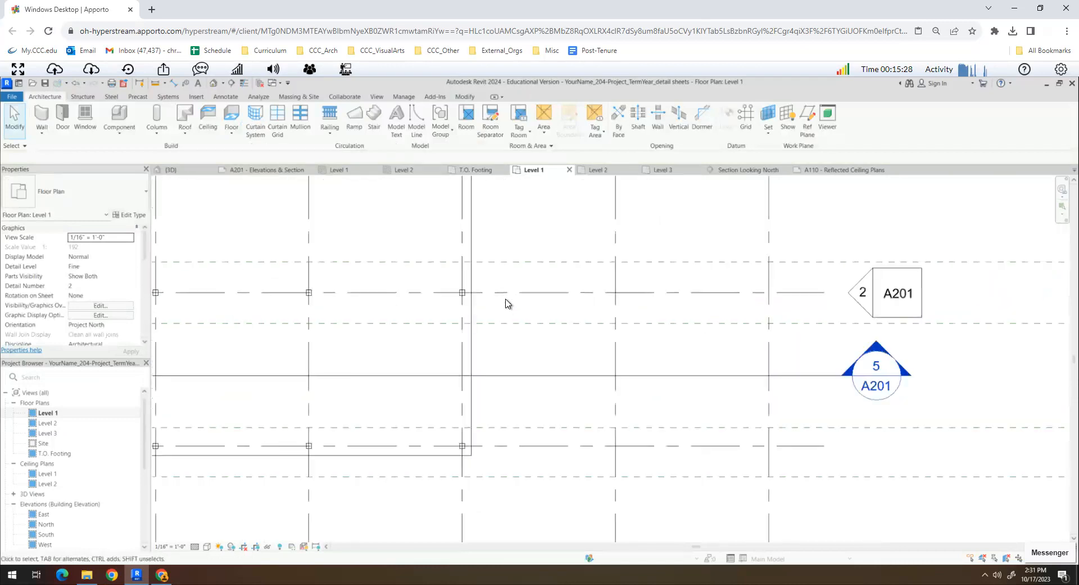
{"action": "left_click", "coordinate": [496, 233]}
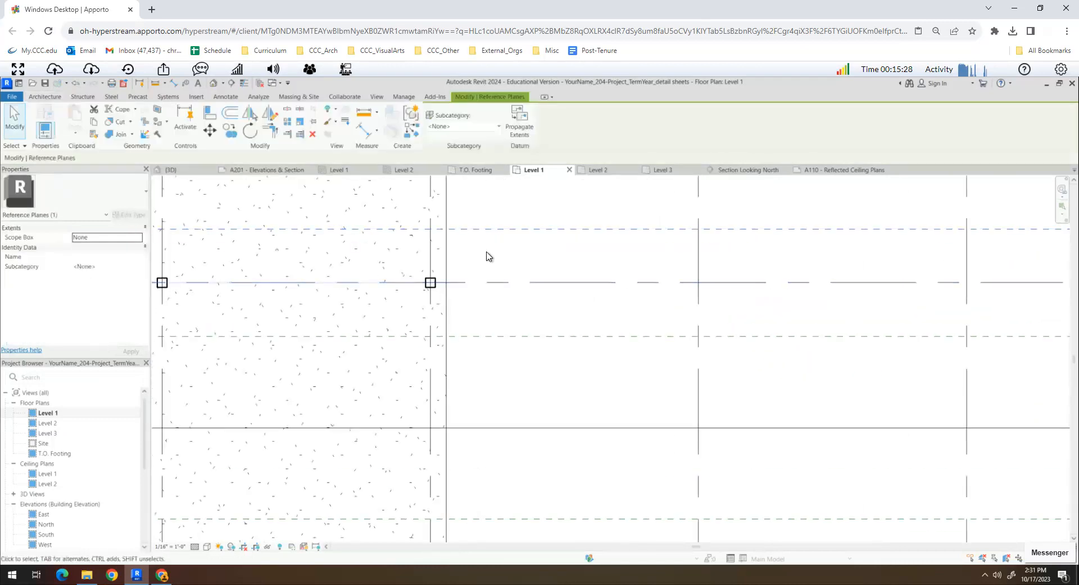
{"action": "key", "text": "m"}
{"action": "key", "text": "v"}
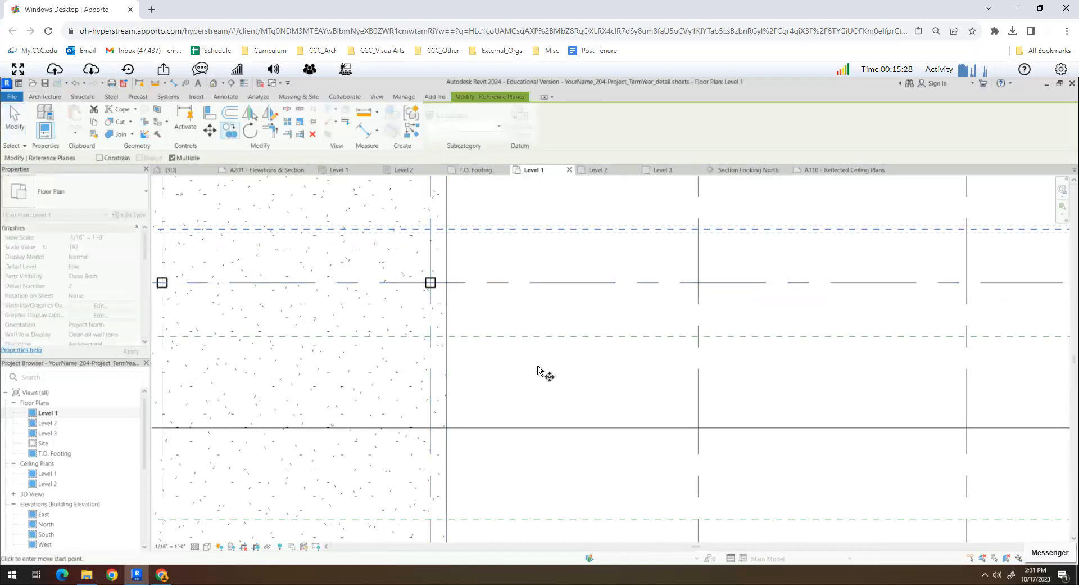
{"action": "type", "text": "3"}
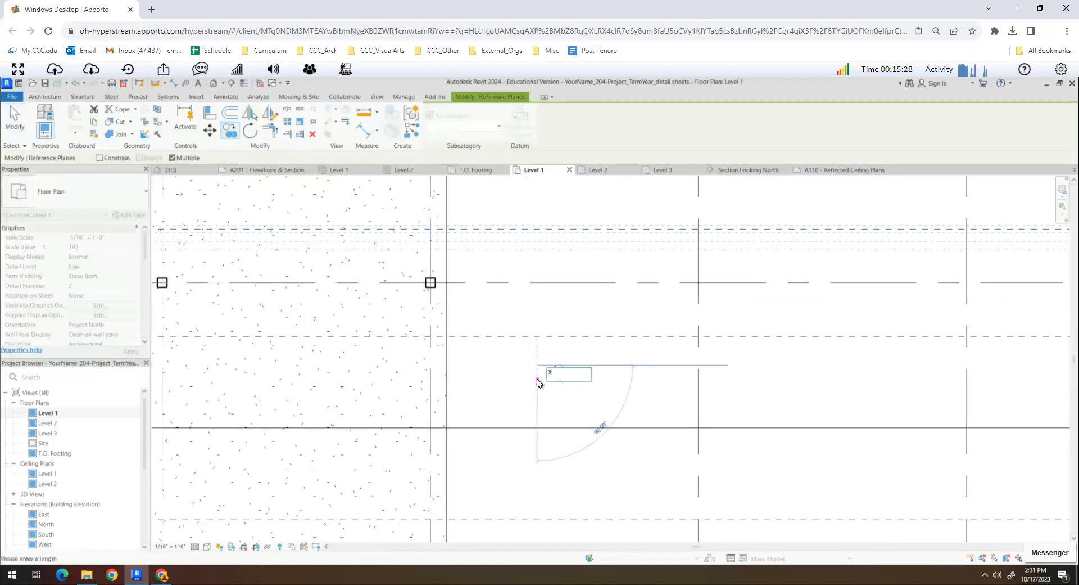
{"action": "key", "text": "Return"}
{"action": "key", "text": "Escape"}
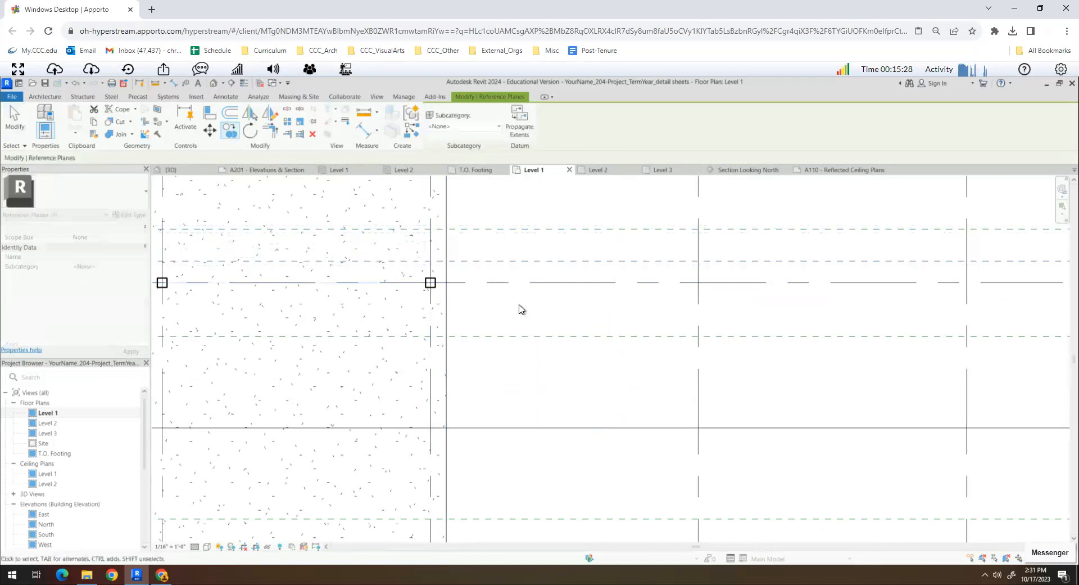
{"action": "key", "text": "Escape"}
Draw a vertical reference plane along grid 2, running from the grid bubble to below grid E.
{"action": "scroll", "coordinate": [518, 308], "scroll_direction": "down", "scroll_amount": 1}
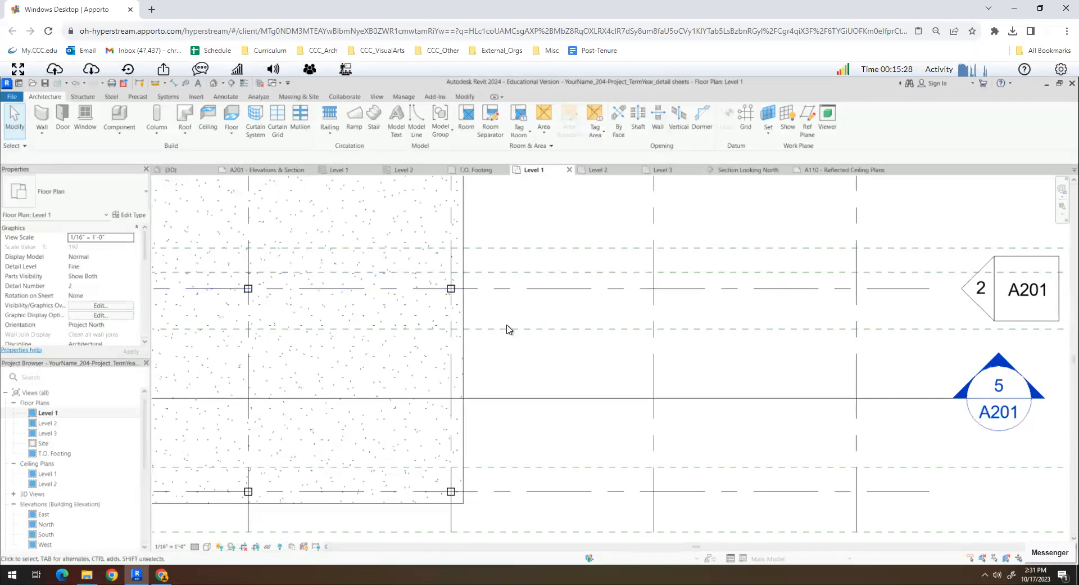
{"action": "scroll", "coordinate": [520, 474], "scroll_direction": "down", "scroll_amount": 2}
{"action": "scroll", "coordinate": [528, 458], "scroll_direction": "up", "scroll_amount": 2}
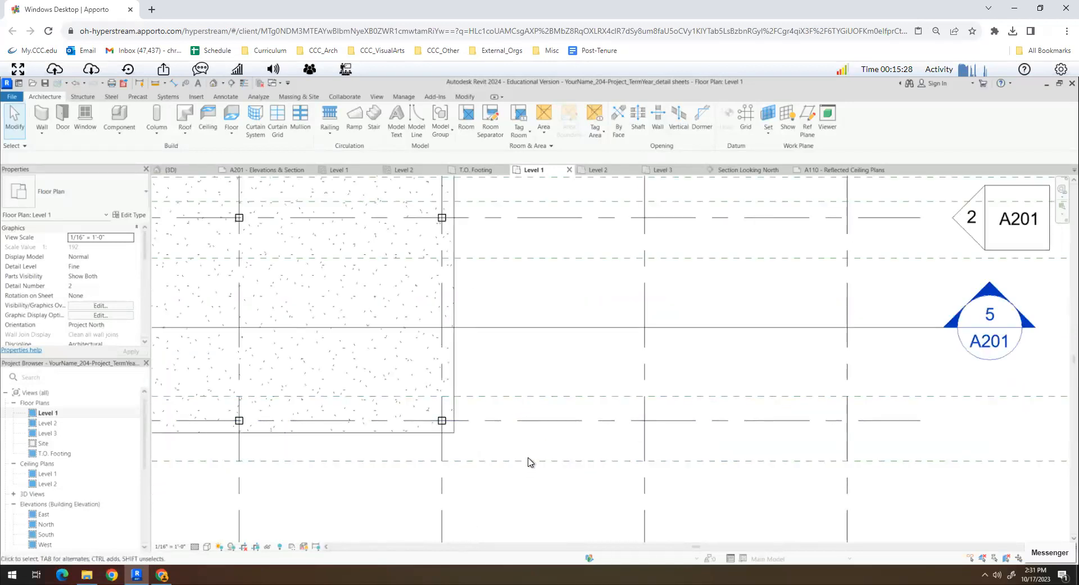
{"action": "scroll", "coordinate": [525, 460], "scroll_direction": "down", "scroll_amount": 2}
{"action": "scroll", "coordinate": [446, 445], "scroll_direction": "down", "scroll_amount": 3}
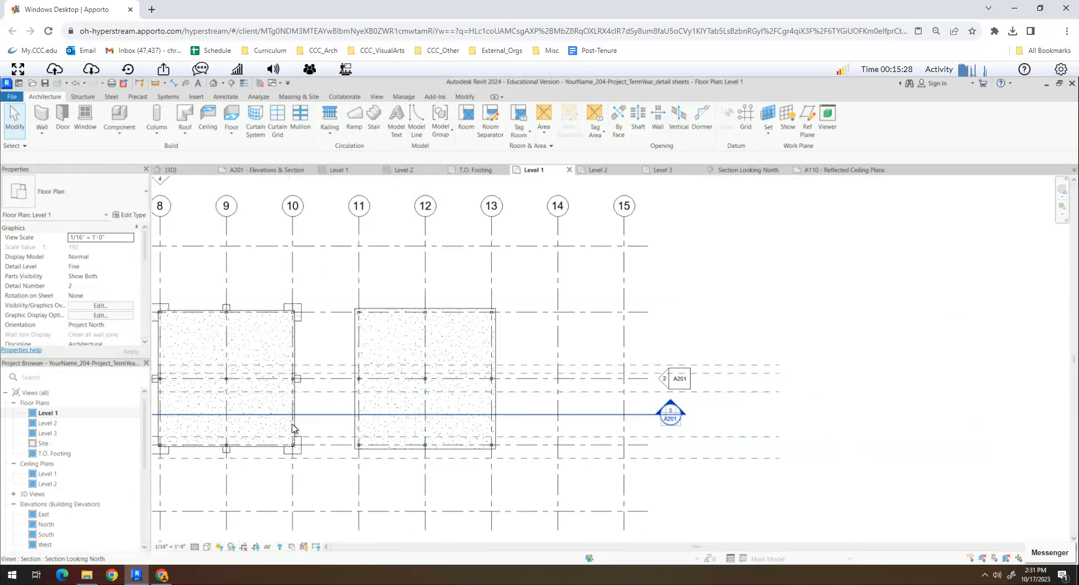
{"action": "scroll", "coordinate": [291, 429], "scroll_direction": "left", "scroll_amount": 8, "text": "shift"}
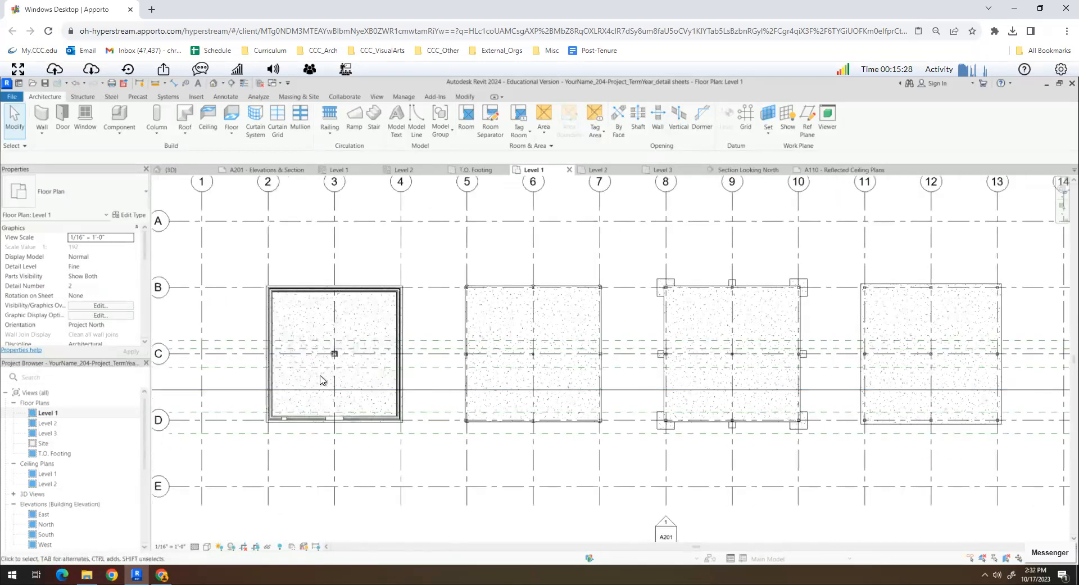
{"action": "scroll", "coordinate": [352, 352], "scroll_direction": "left", "scroll_amount": 2, "text": "shift"}
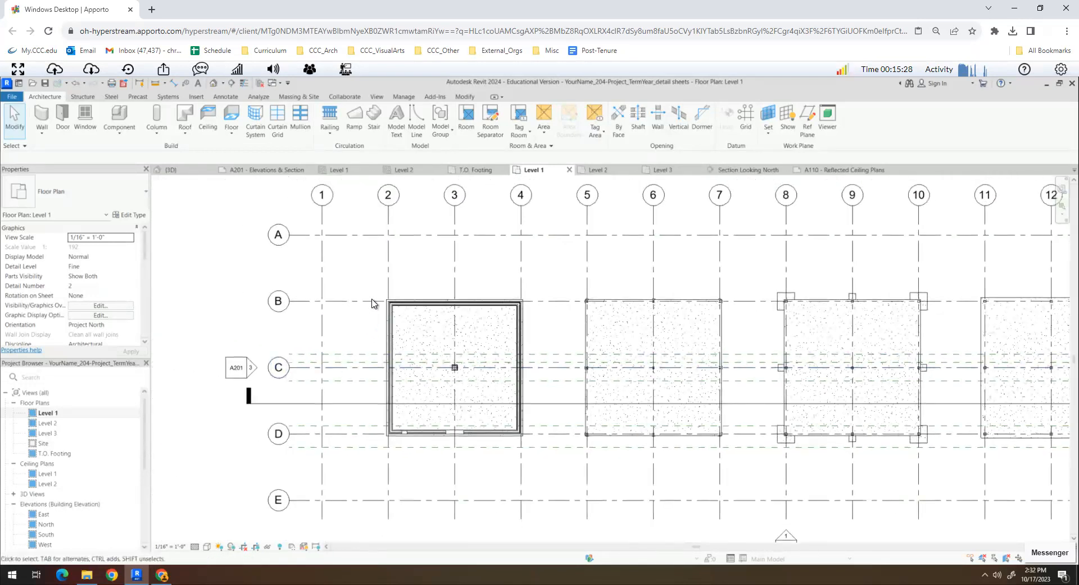
{"action": "scroll", "coordinate": [372, 293], "scroll_direction": "down", "scroll_amount": 2}
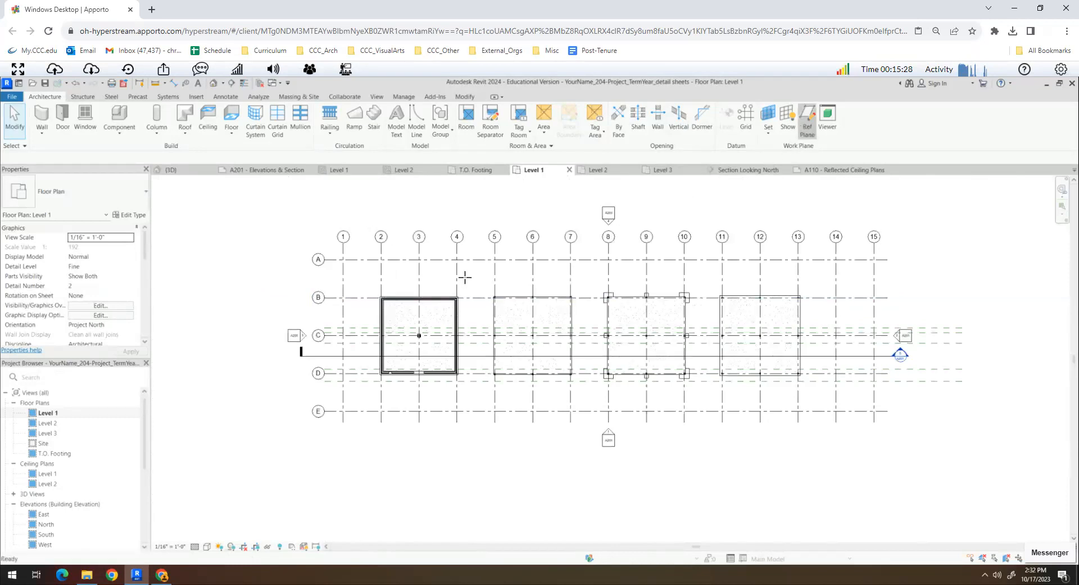
{"action": "key", "text": "r"}
{"action": "key", "text": "p"}
{"action": "left_click", "coordinate": [381, 243]}
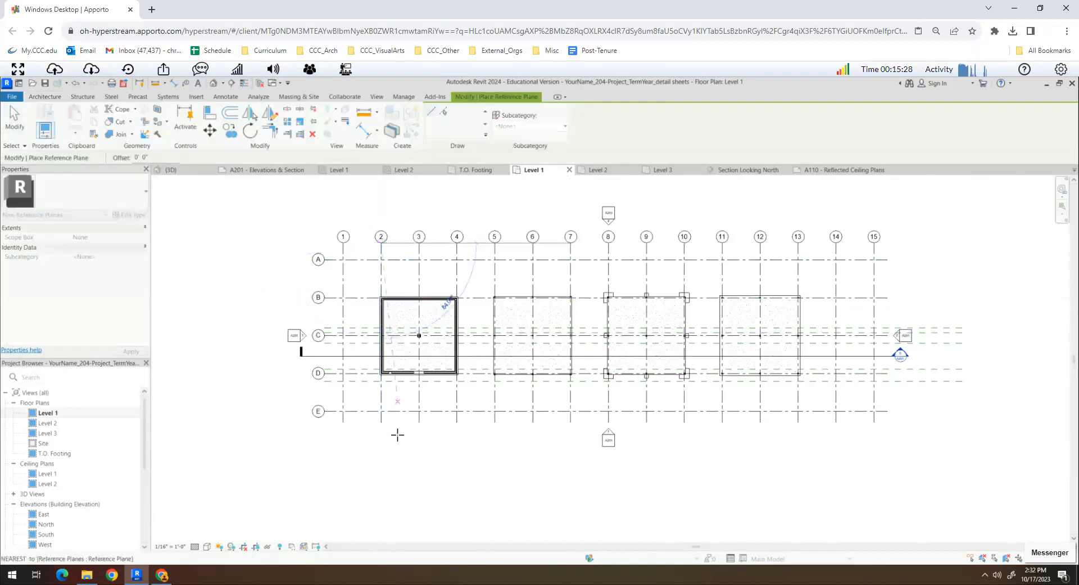
{"action": "left_click", "coordinate": [380, 458]}
{"action": "key", "text": "Escape"}
{"action": "key", "text": "Escape"}
Move the vertical reference plane horizontally to just outside grid 2, between grids 1 and 2.
{"action": "left_click", "coordinate": [380, 485]}
{"action": "left_click", "coordinate": [210, 130]}
{"action": "left_click", "coordinate": [325, 474]}
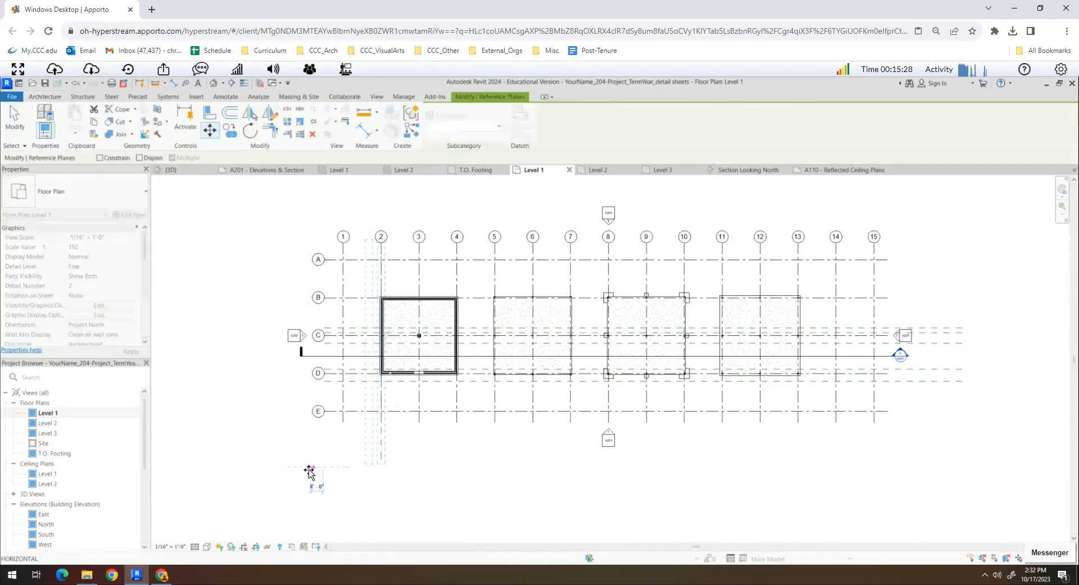
{"action": "left_click", "coordinate": [309, 473]}
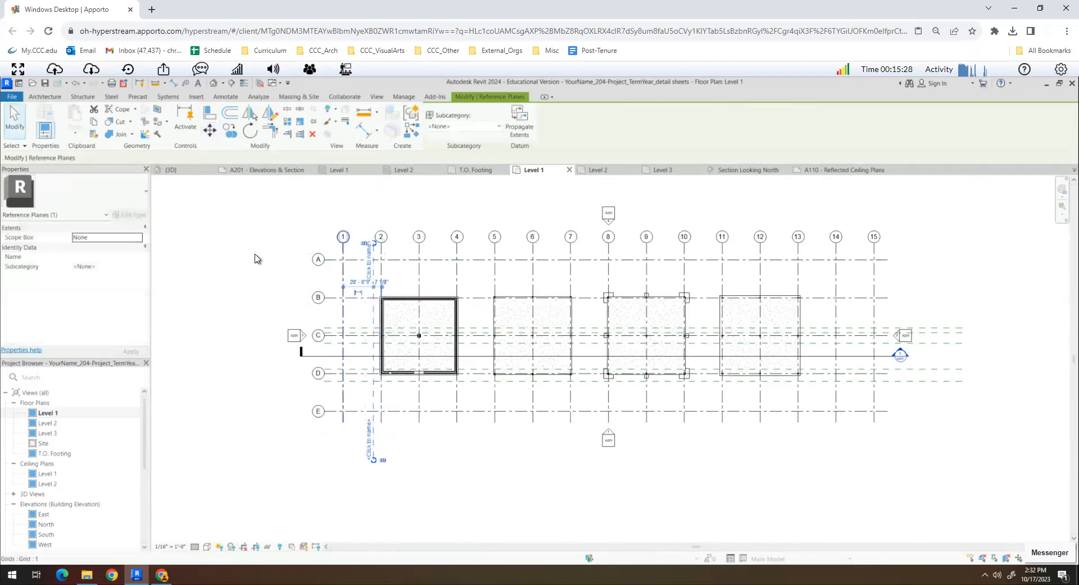
Copy the vertical reference plane 10' toward grid 3 and select the copy inside the first building.
{"action": "left_click", "coordinate": [230, 130]}
{"action": "left_click", "coordinate": [334, 463]}
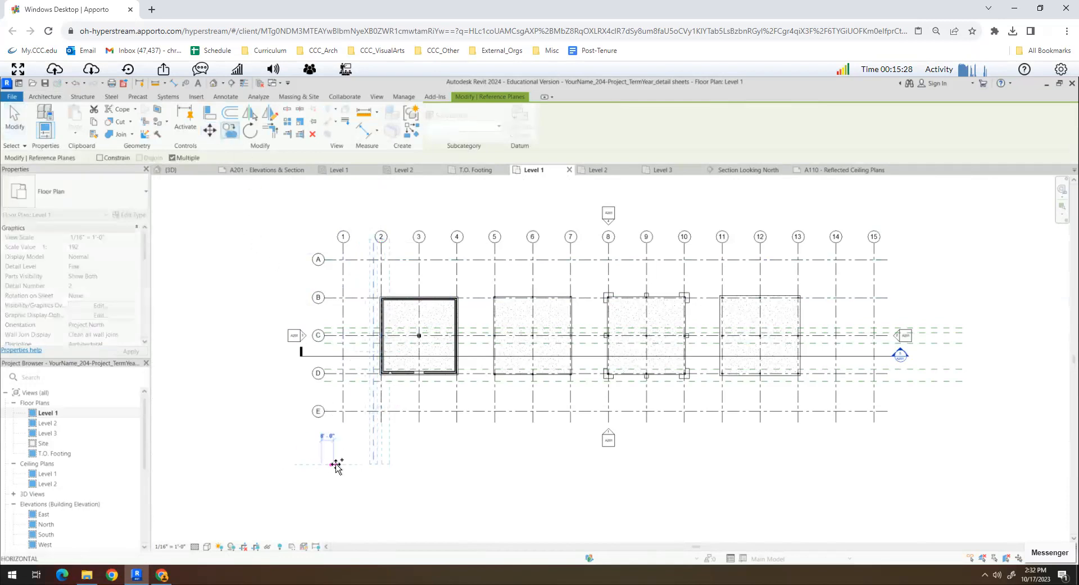
{"action": "type", "text": "10"}
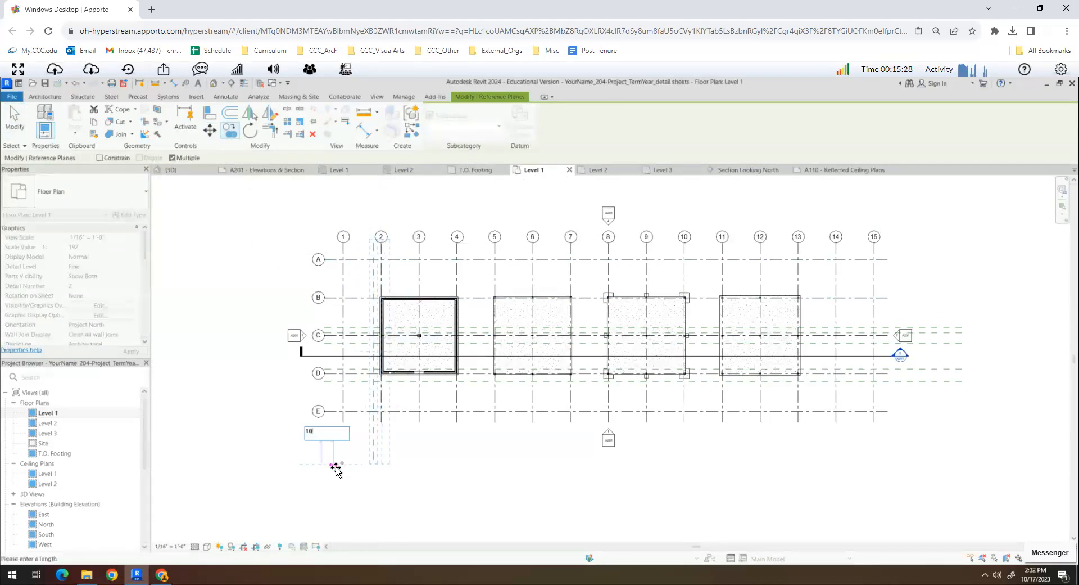
{"action": "key", "text": "Return"}
{"action": "scroll", "coordinate": [438, 259], "scroll_direction": "up", "scroll_amount": 3}
{"action": "key", "text": "Escape"}
{"action": "left_click", "coordinate": [438, 259]}
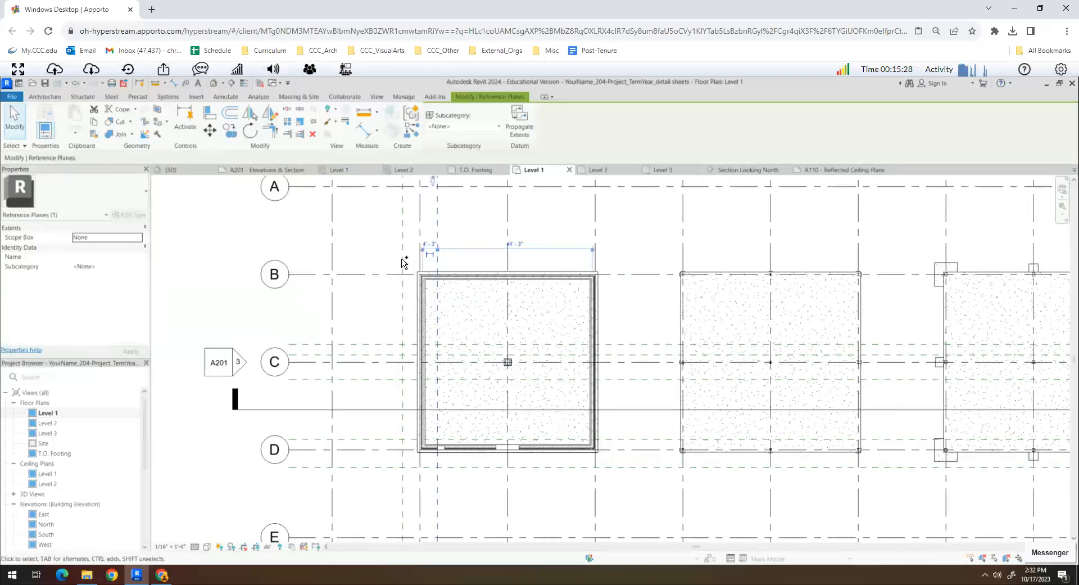
Copy the pair of vertical reference planes around grid 2 horizontally to grids 3 and 4.
{"action": "left_click", "coordinate": [404, 262], "text": "ctrl"}
{"action": "scroll", "coordinate": [441, 286], "scroll_direction": "down", "scroll_amount": 2}
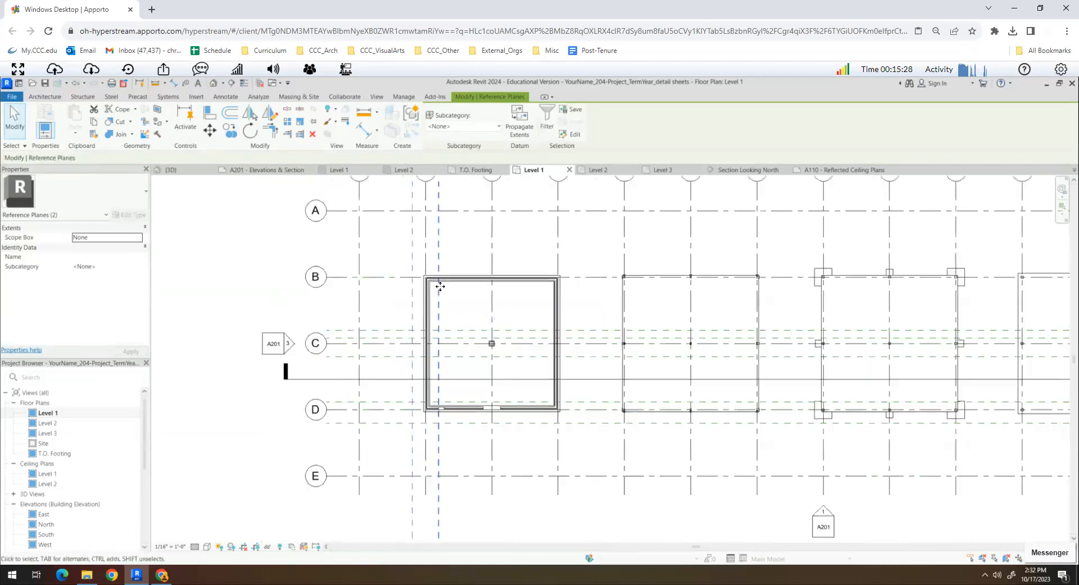
{"action": "scroll", "coordinate": [440, 286], "scroll_direction": "down", "scroll_amount": 1}
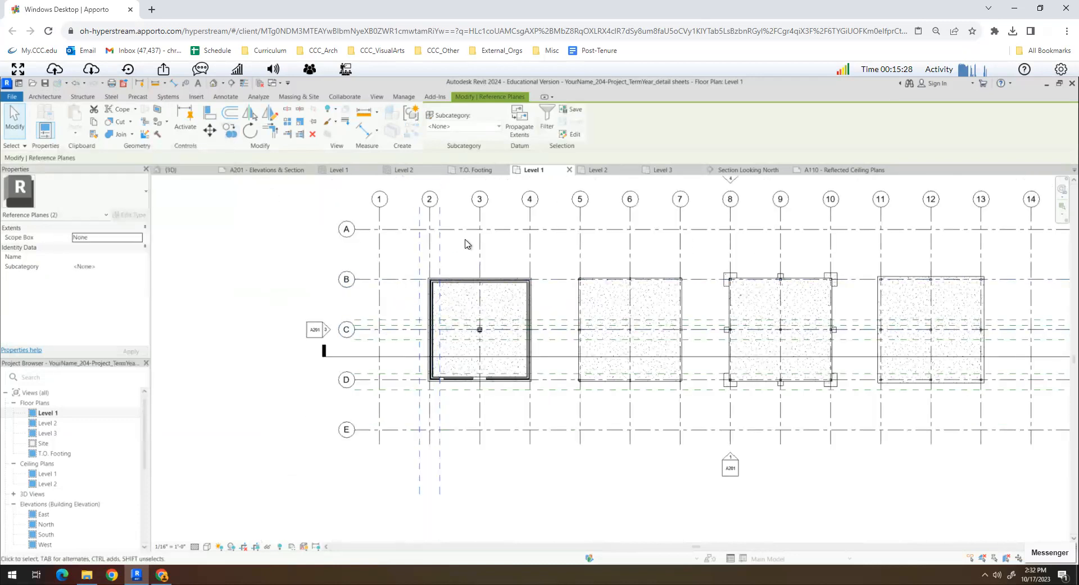
{"action": "left_click", "coordinate": [229, 136]}
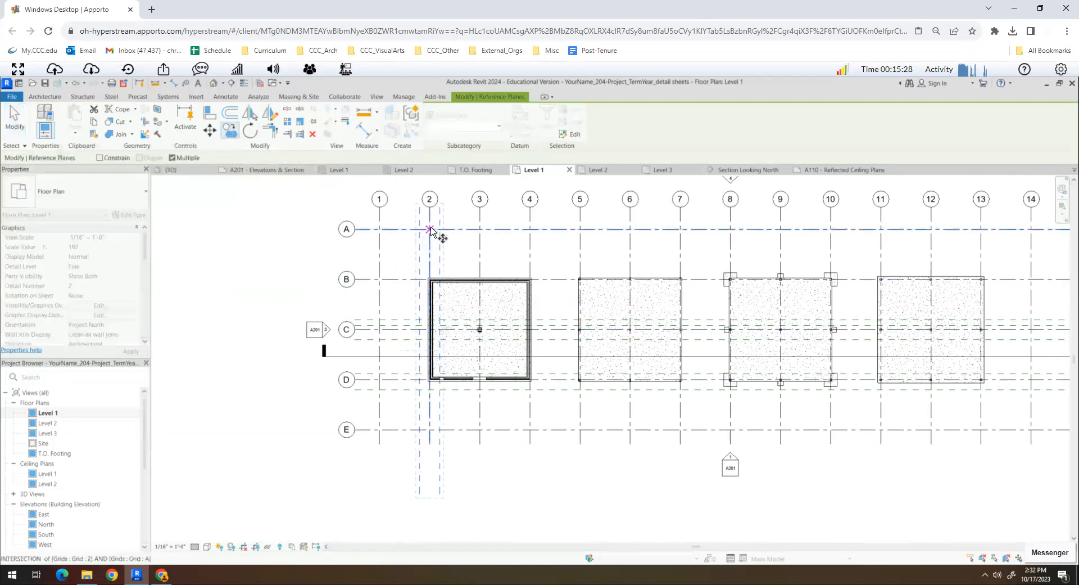
{"action": "left_click", "coordinate": [480, 229]}
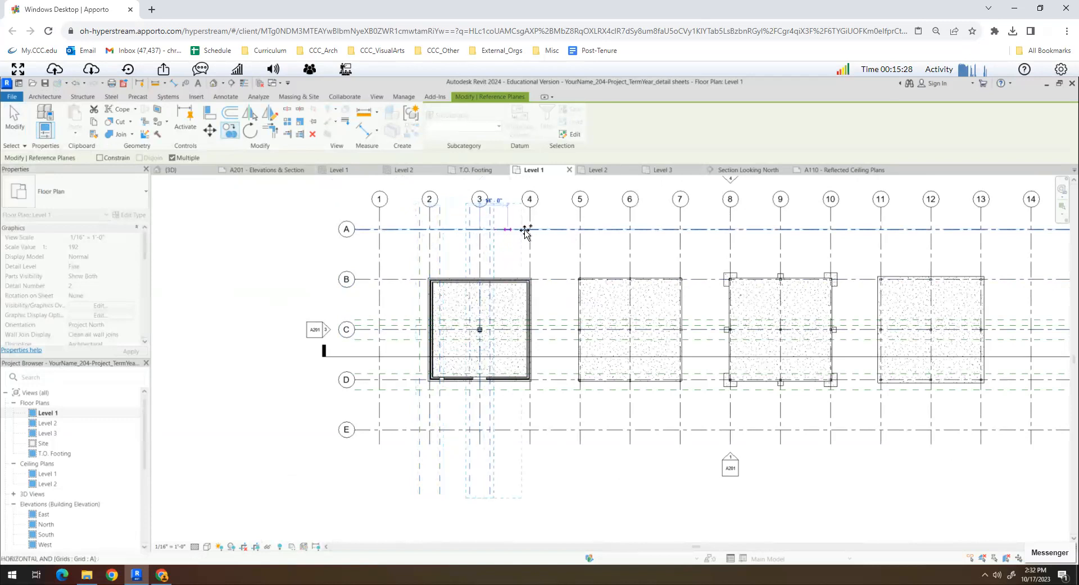
{"action": "left_click", "coordinate": [530, 228]}
{"action": "key", "text": "Escape"}
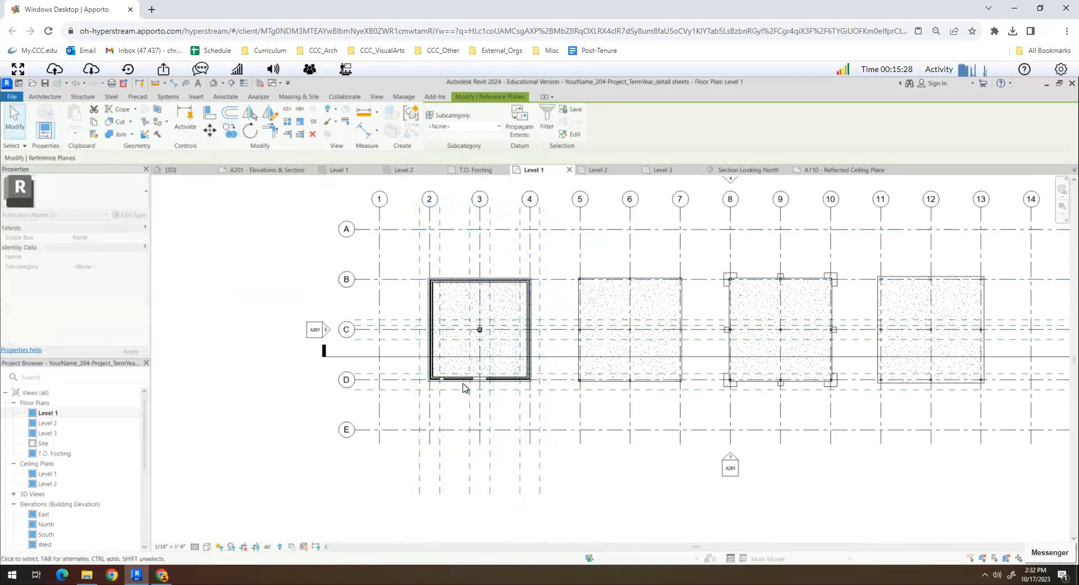
{"action": "key", "text": "Escape"}
{"action": "scroll", "coordinate": [448, 405], "scroll_direction": "up", "scroll_amount": 2}
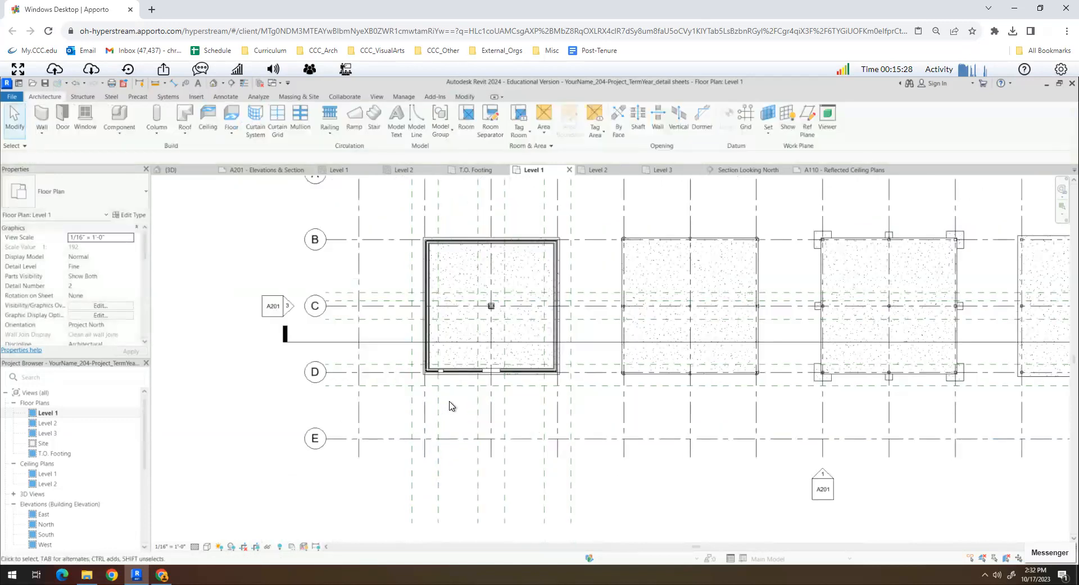
{"action": "scroll", "coordinate": [449, 404], "scroll_direction": "down", "scroll_amount": 2}
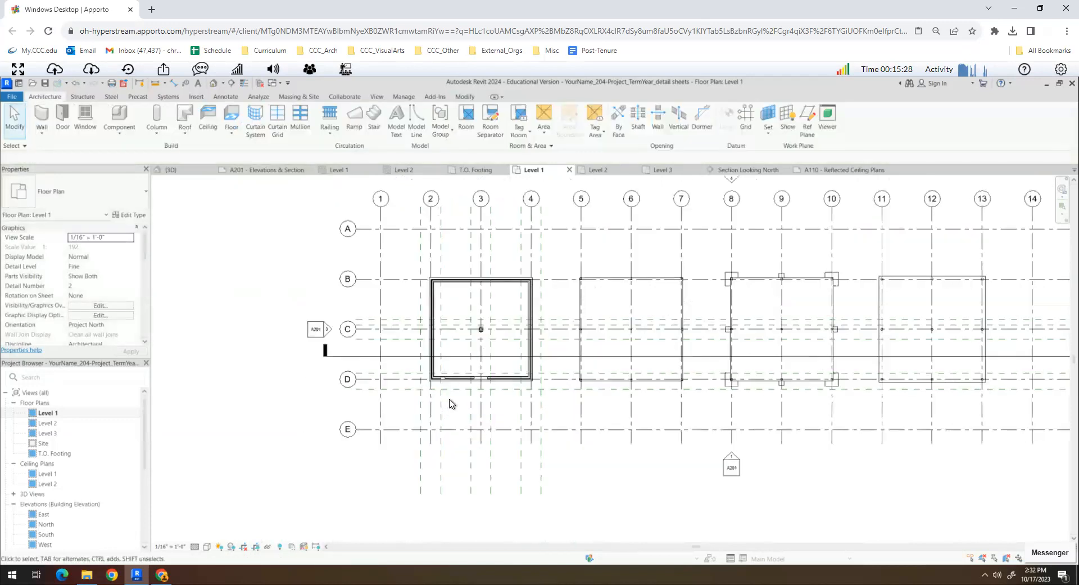
Check the new reference planes in the Level 2 floor plan, Level 1 ceiling plan and Section Looking North, and return to the Level 1 floor plan.
{"action": "double_click", "coordinate": [45, 423]}
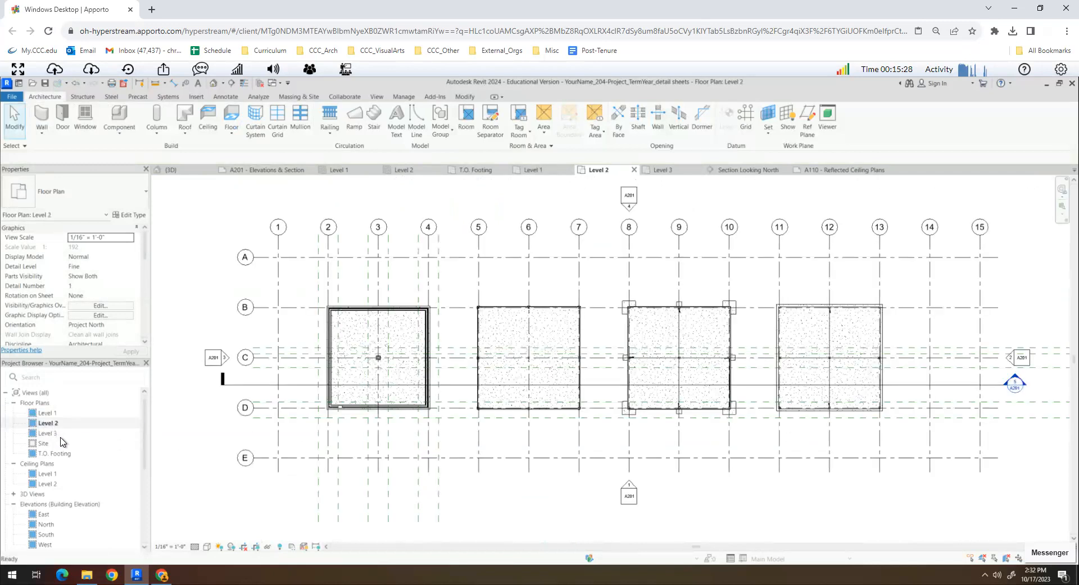
{"action": "double_click", "coordinate": [47, 473]}
{"action": "scroll", "coordinate": [56, 483], "scroll_direction": "down", "scroll_amount": 5}
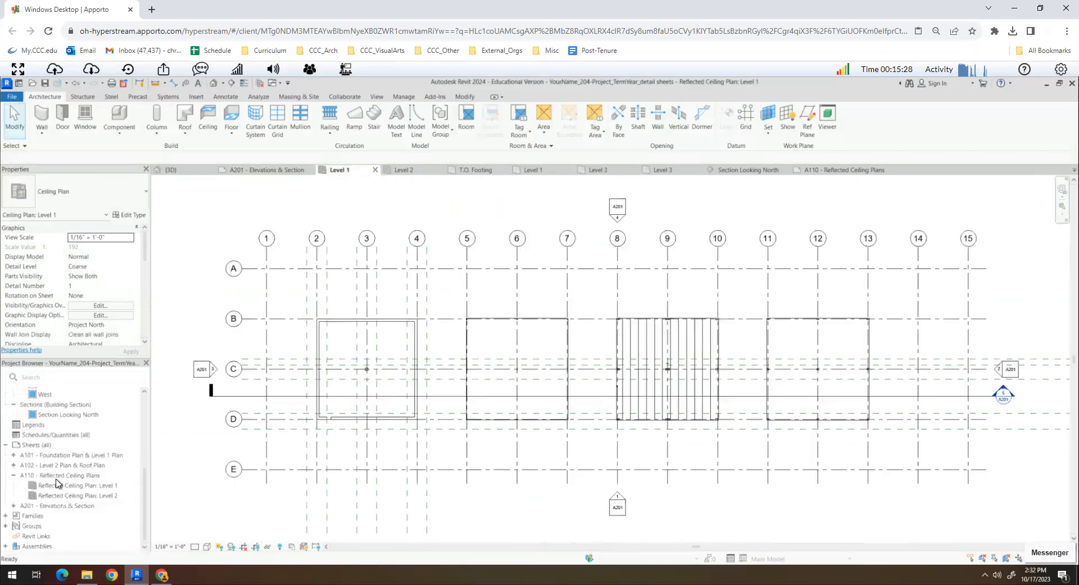
{"action": "double_click", "coordinate": [64, 415]}
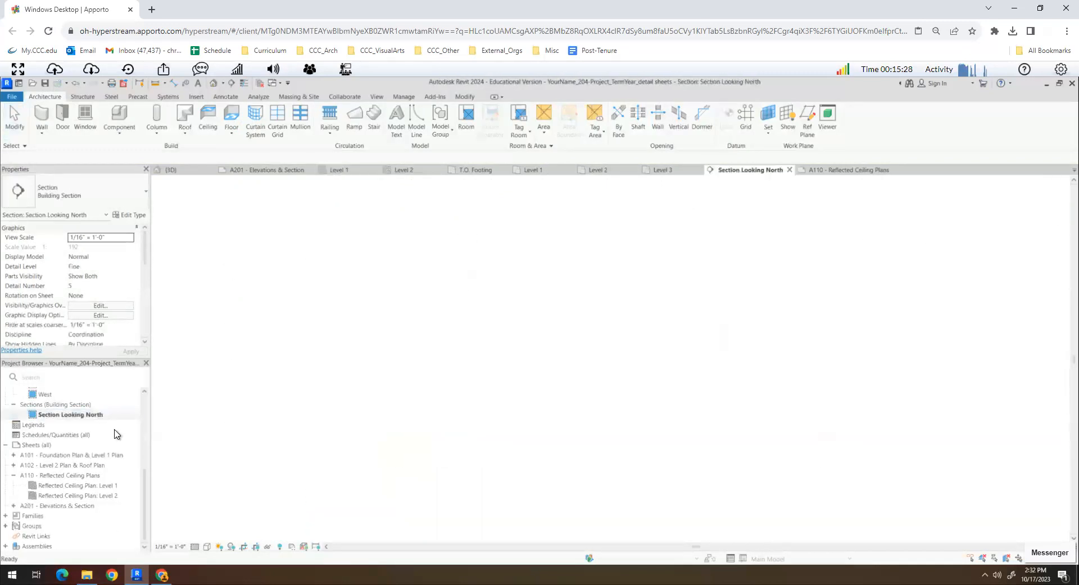
{"action": "scroll", "coordinate": [313, 389], "scroll_direction": "down", "scroll_amount": 2}
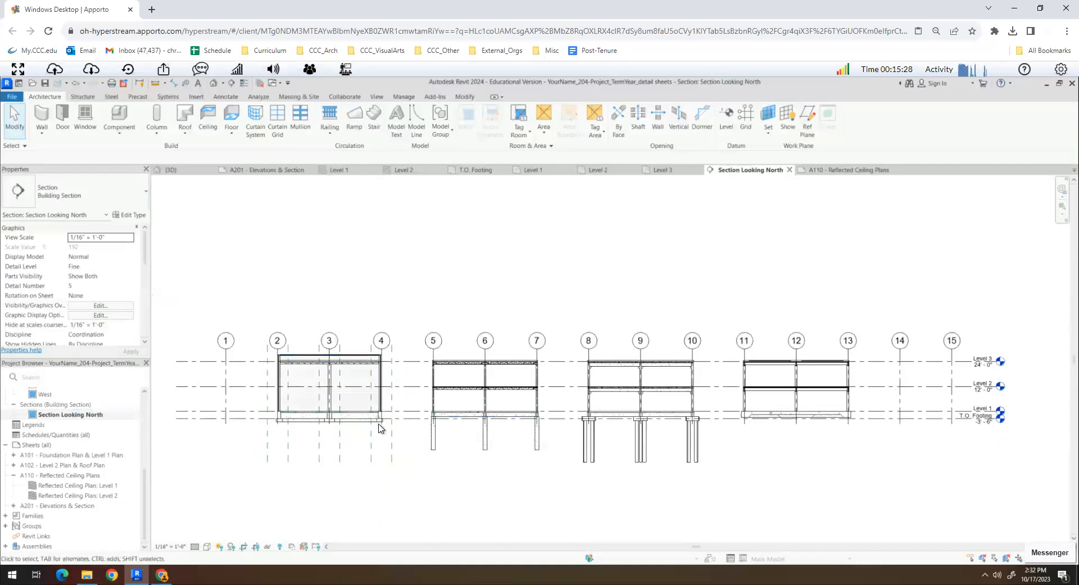
{"action": "scroll", "coordinate": [295, 391], "scroll_direction": "up", "scroll_amount": 1}
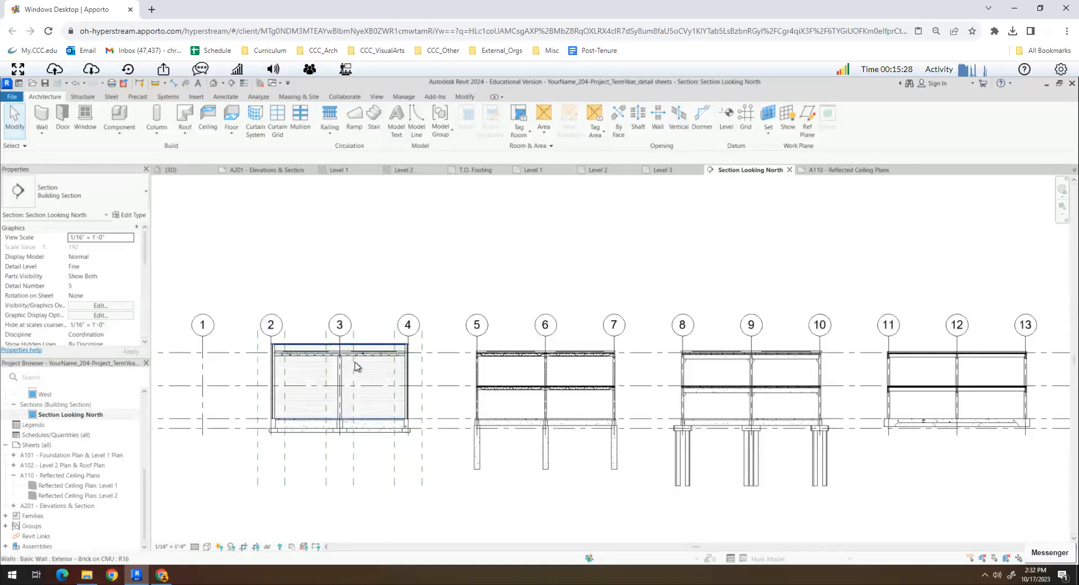
{"action": "scroll", "coordinate": [350, 353], "scroll_direction": "up", "scroll_amount": 1}
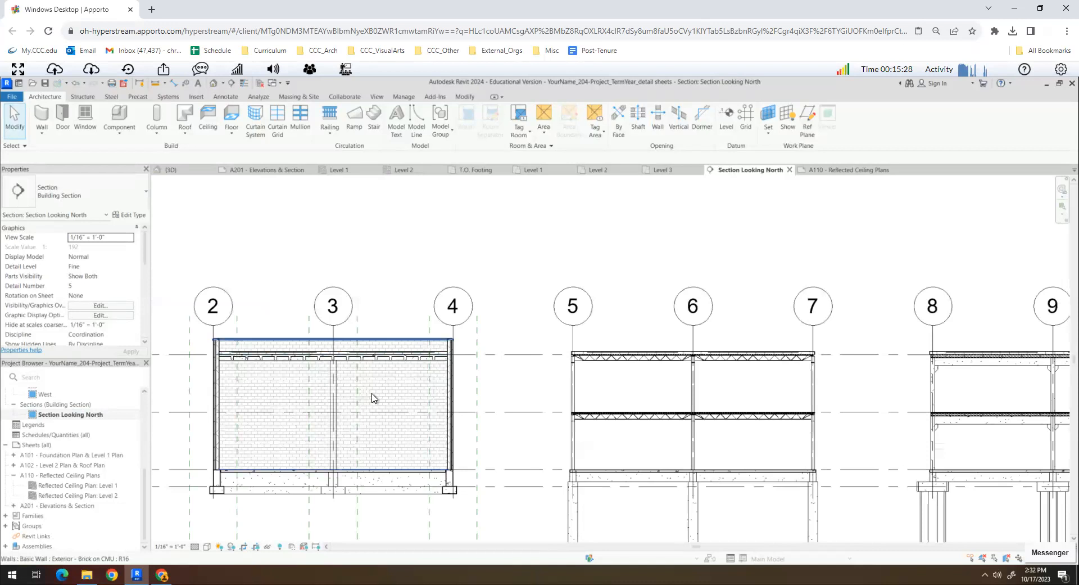
{"action": "scroll", "coordinate": [374, 397], "scroll_direction": "down", "scroll_amount": 1}
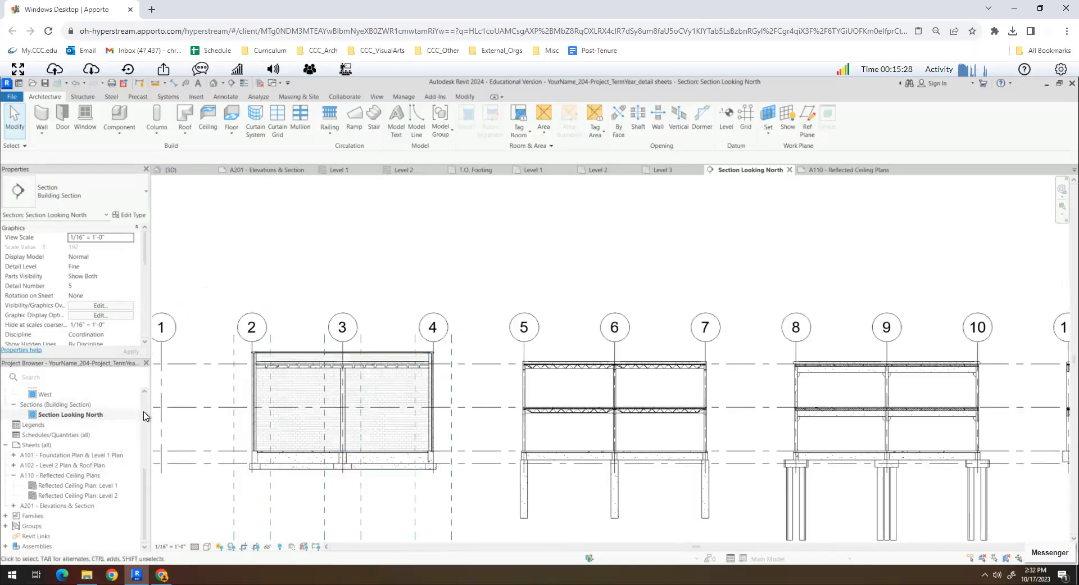
{"action": "scroll", "coordinate": [65, 428], "scroll_direction": "up", "scroll_amount": 5}
{"action": "left_click", "coordinate": [47, 406]}
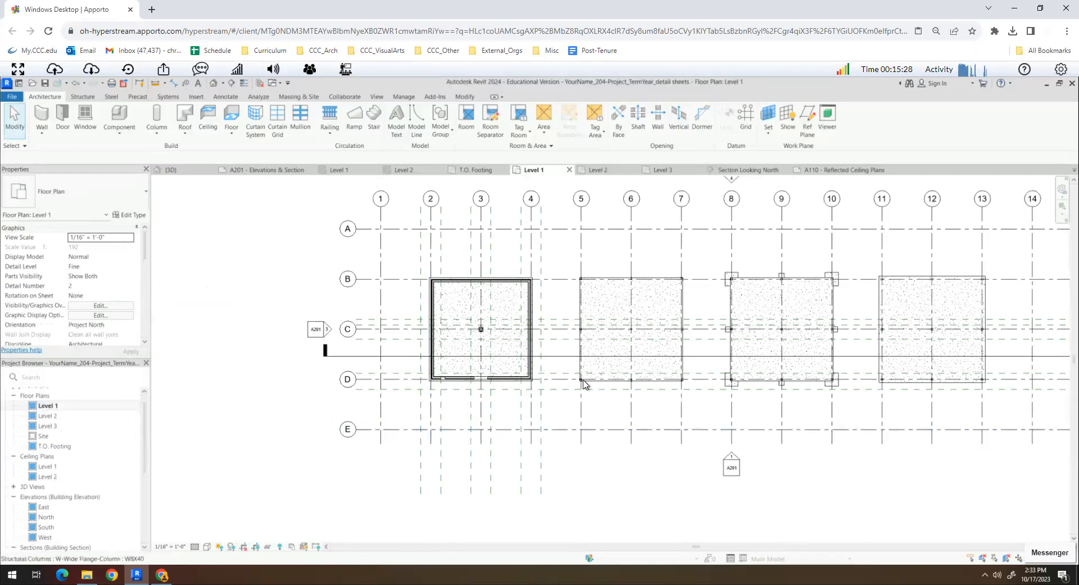
Create a rectangular callout around the first building's corner at grids D and 4, with its corners on the surrounding reference plane intersections.
{"action": "scroll", "coordinate": [554, 366], "scroll_direction": "up", "scroll_amount": 4}
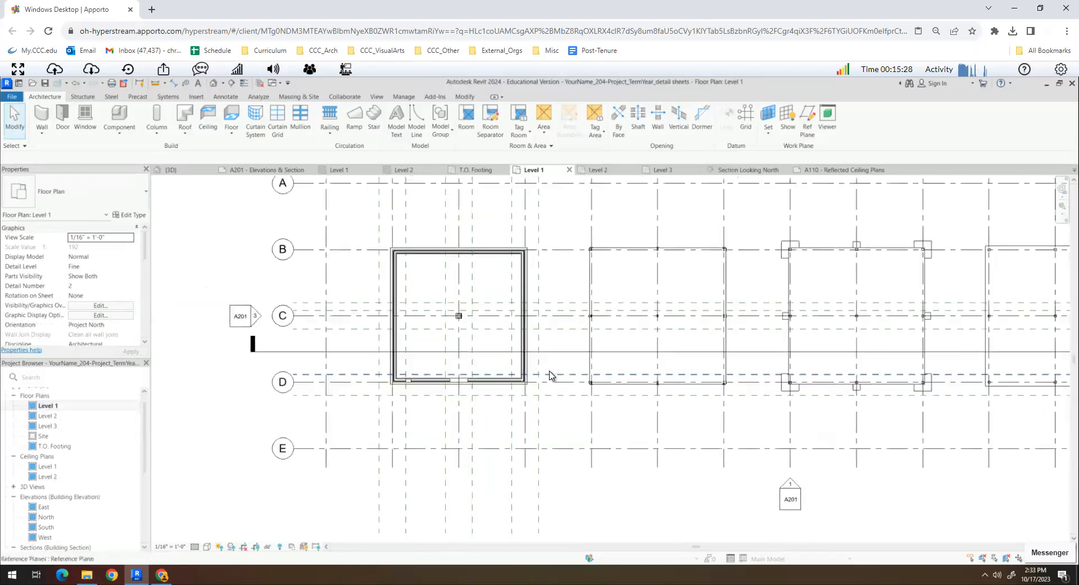
{"action": "left_click", "coordinate": [376, 98]}
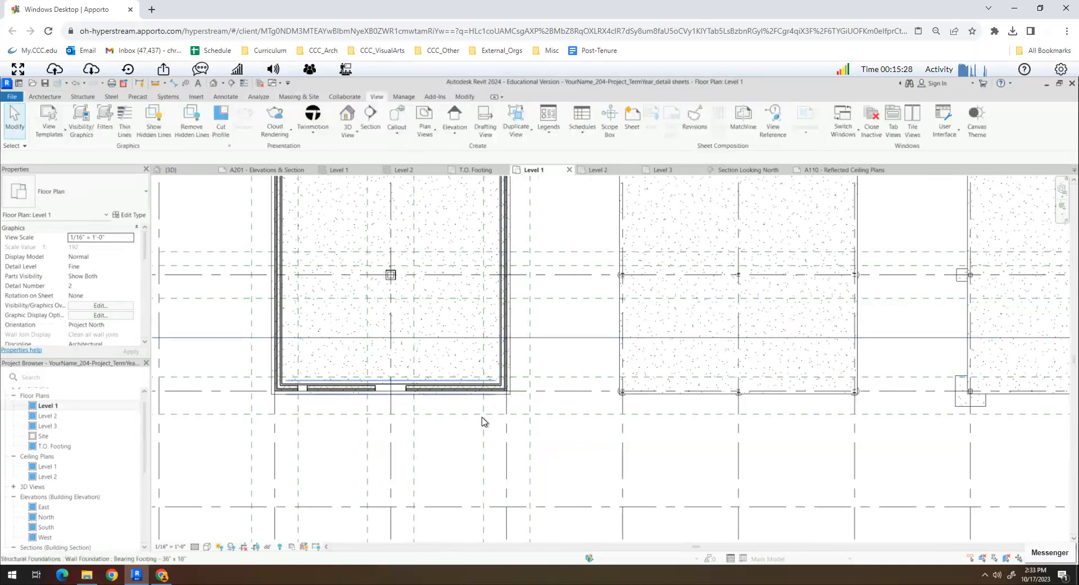
{"action": "left_click", "coordinate": [396, 118]}
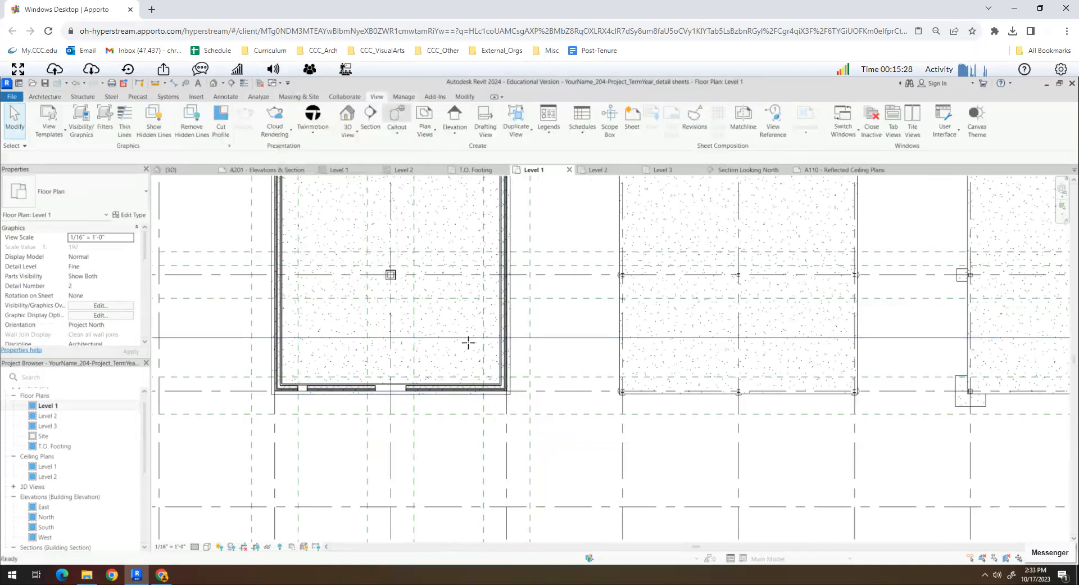
{"action": "left_click", "coordinate": [483, 414]}
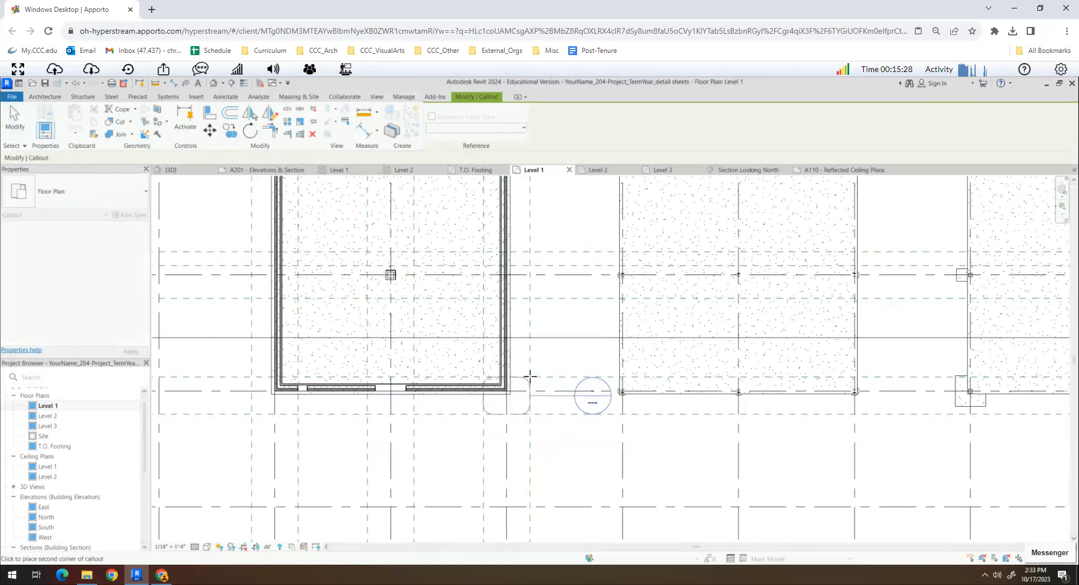
{"action": "left_click", "coordinate": [530, 376]}
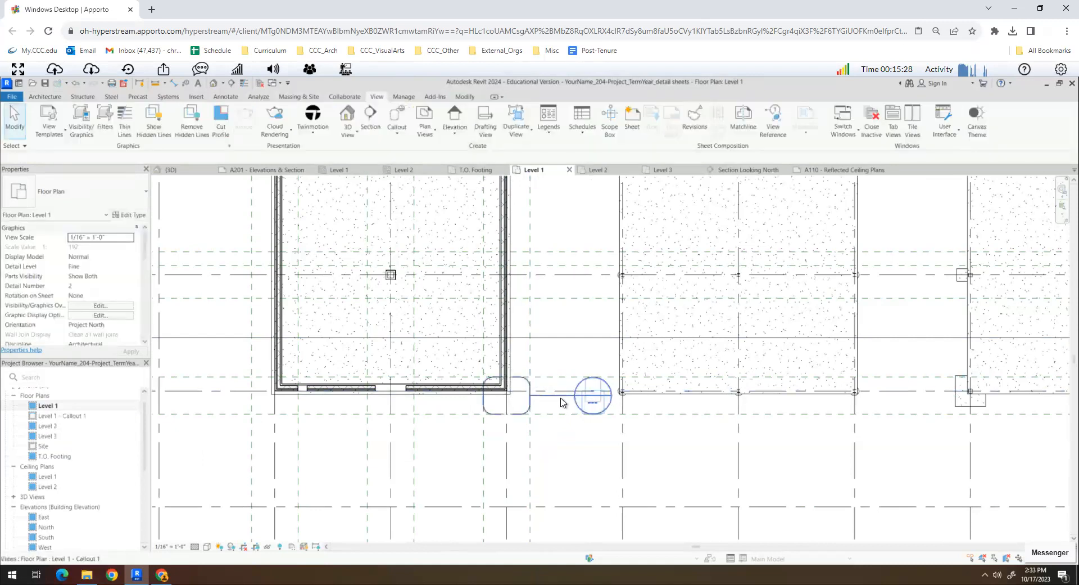
Try to bend the corner callout's leader and shift its head below grid D, and undo these adjustments.
{"action": "scroll", "coordinate": [530, 404], "scroll_direction": "up", "scroll_amount": 2}
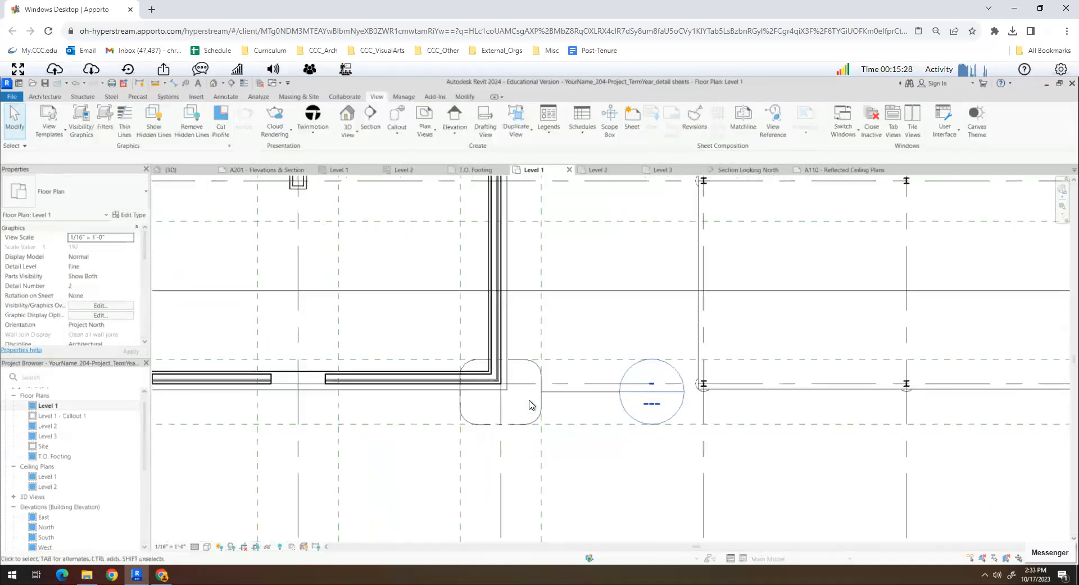
{"action": "left_click", "coordinate": [602, 392]}
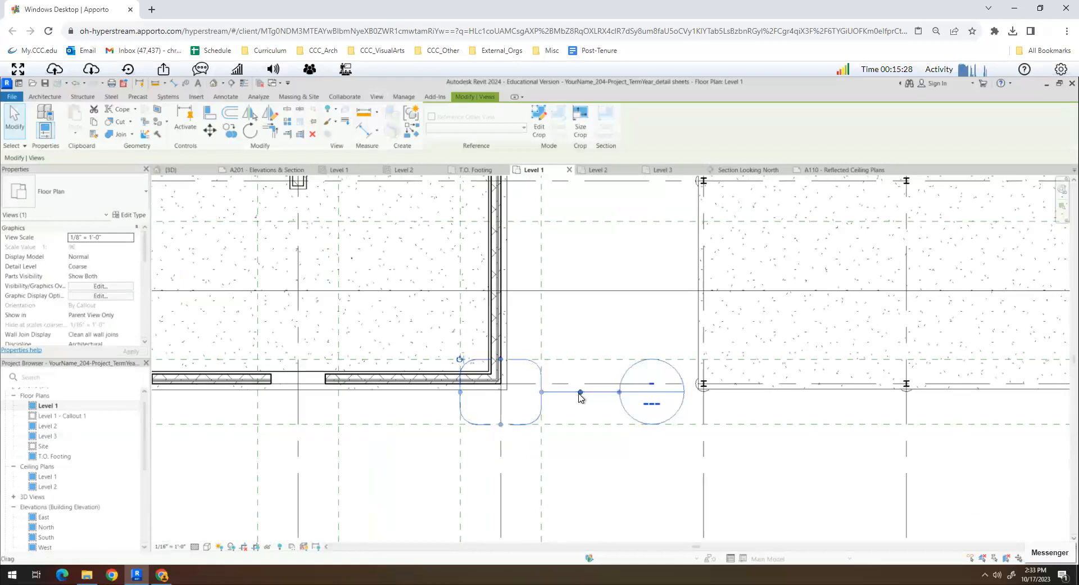
{"action": "left_click_drag", "start_coordinate": [571, 423], "coordinate": [554, 460]}
{"action": "left_click_drag", "start_coordinate": [619, 393], "coordinate": [625, 424]}
{"action": "left_click_drag", "start_coordinate": [564, 459], "coordinate": [584, 418]}
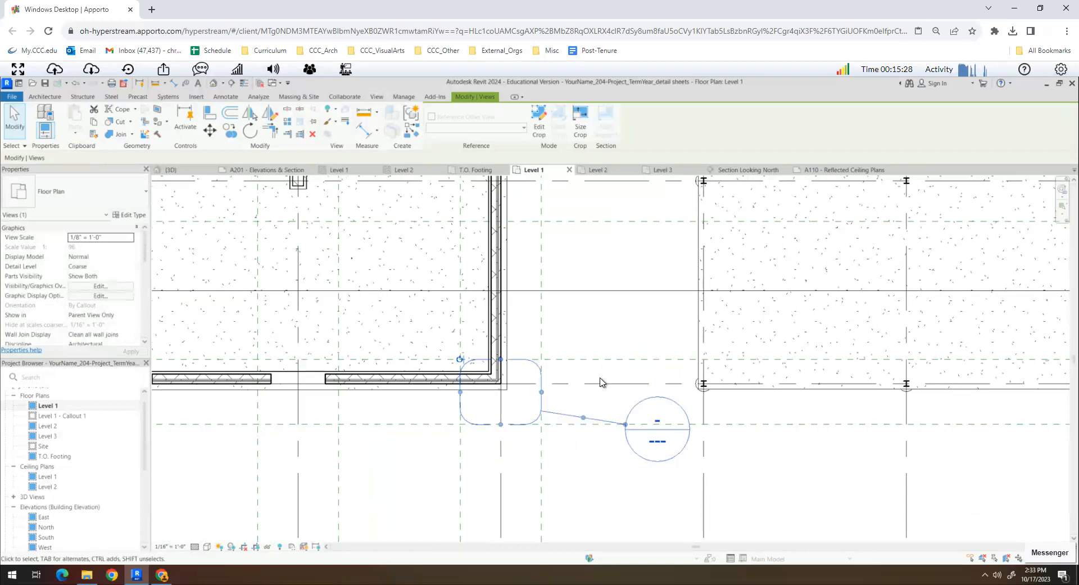
{"action": "key", "text": "Escape"}
{"action": "key", "text": "ctrl+z"}
{"action": "key", "text": "ctrl+z"}
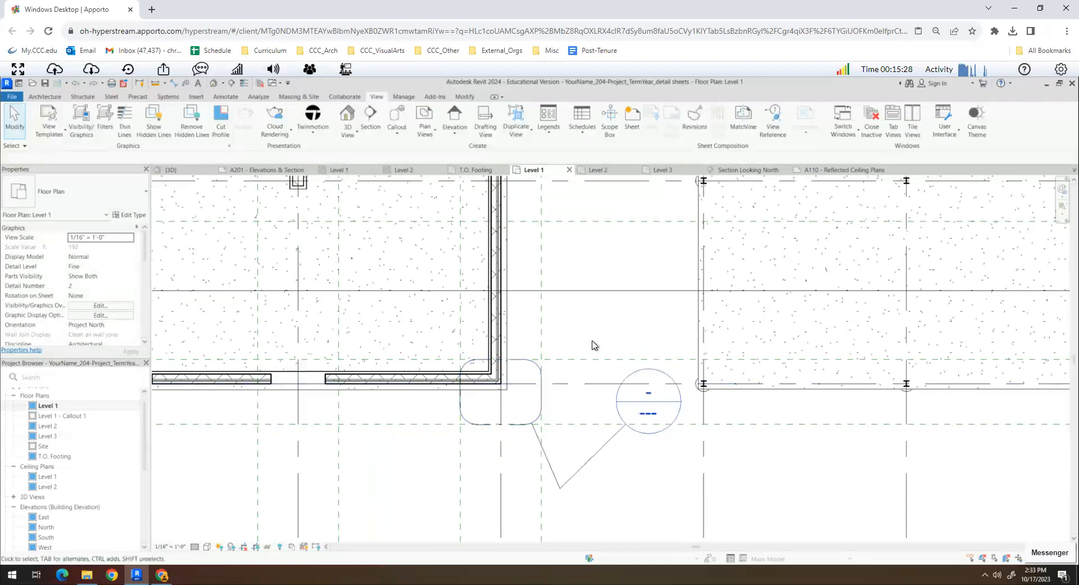
{"action": "key", "text": "ctrl+z"}
Move the corner callout's head below grid D and bend its leader so it leaves the callout box horizontally.
{"action": "left_click", "coordinate": [616, 392]}
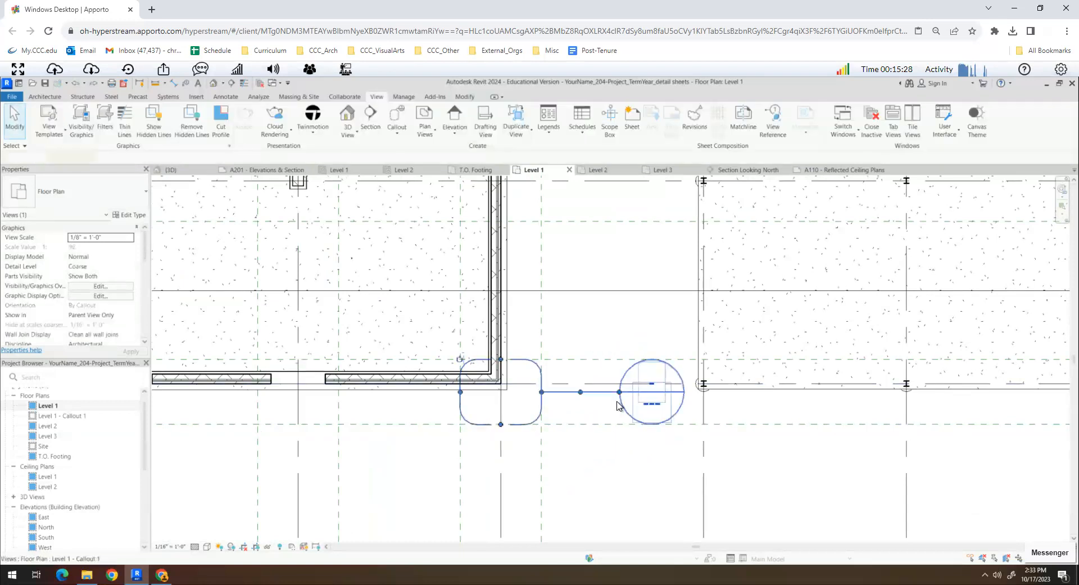
{"action": "left_click_drag", "start_coordinate": [619, 392], "coordinate": [582, 412]}
{"action": "left_click", "coordinate": [605, 443]}
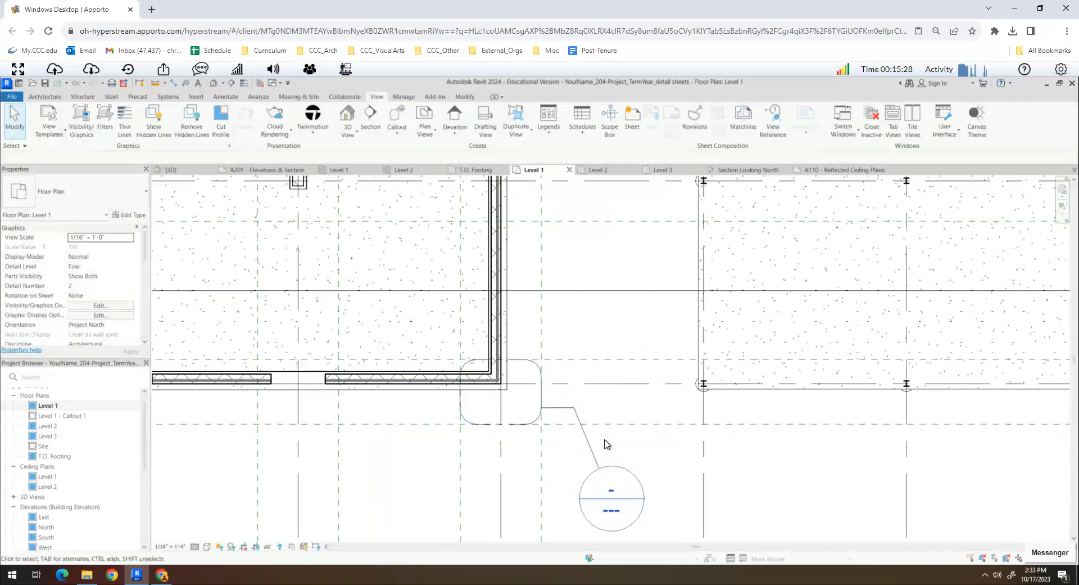
Create a rectangular callout around the first building's central column at grids C and 3, with its corners on the reference plane intersections.
{"action": "scroll", "coordinate": [581, 453], "scroll_direction": "down", "scroll_amount": 3}
{"action": "scroll", "coordinate": [579, 450], "scroll_direction": "down", "scroll_amount": 2}
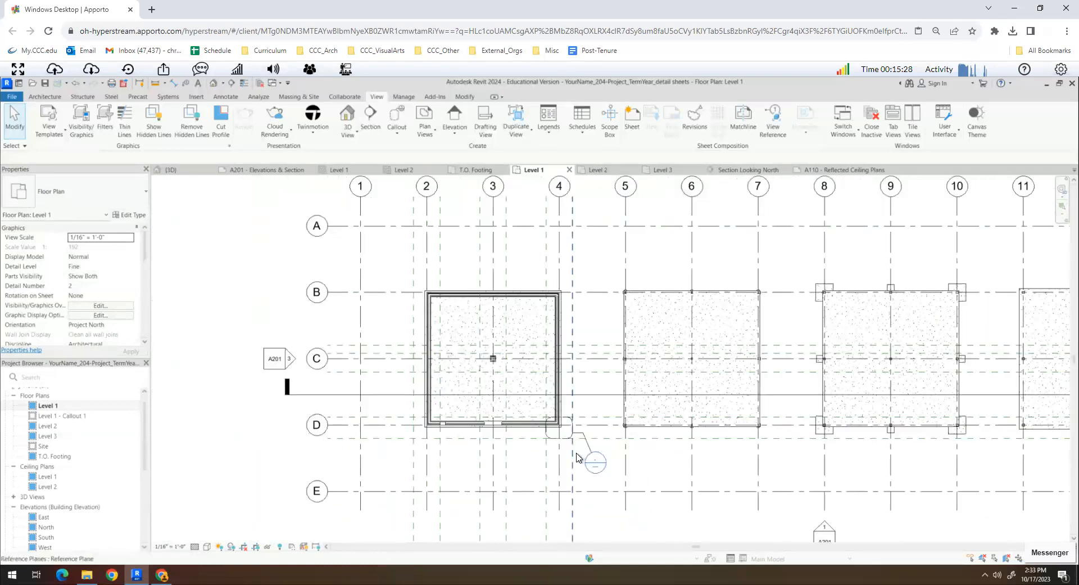
{"action": "scroll", "coordinate": [562, 457], "scroll_direction": "up", "scroll_amount": 3}
{"action": "scroll", "coordinate": [526, 447], "scroll_direction": "down", "scroll_amount": 3}
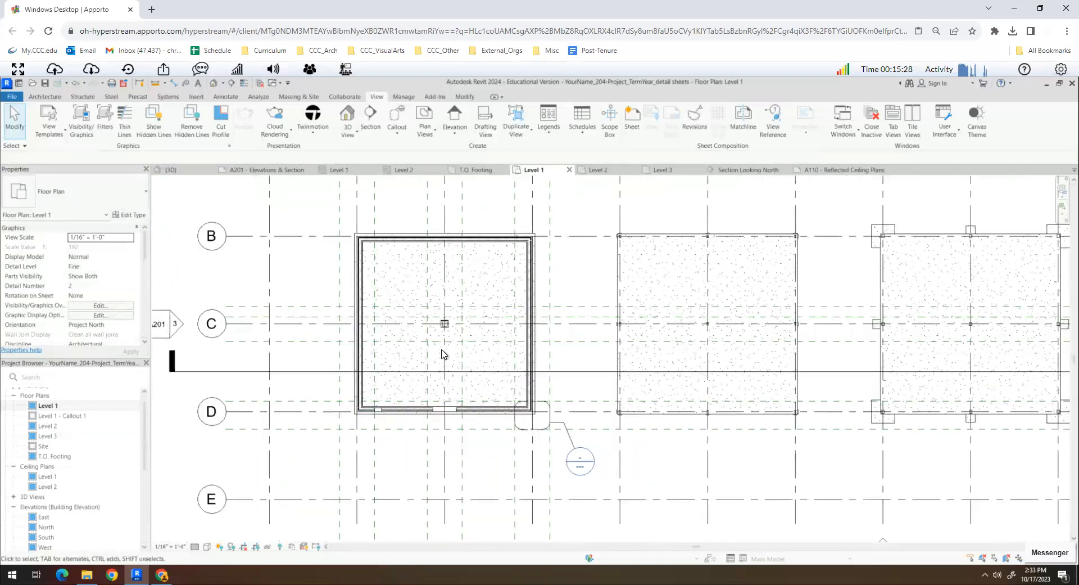
{"action": "scroll", "coordinate": [456, 306], "scroll_direction": "up", "scroll_amount": 2}
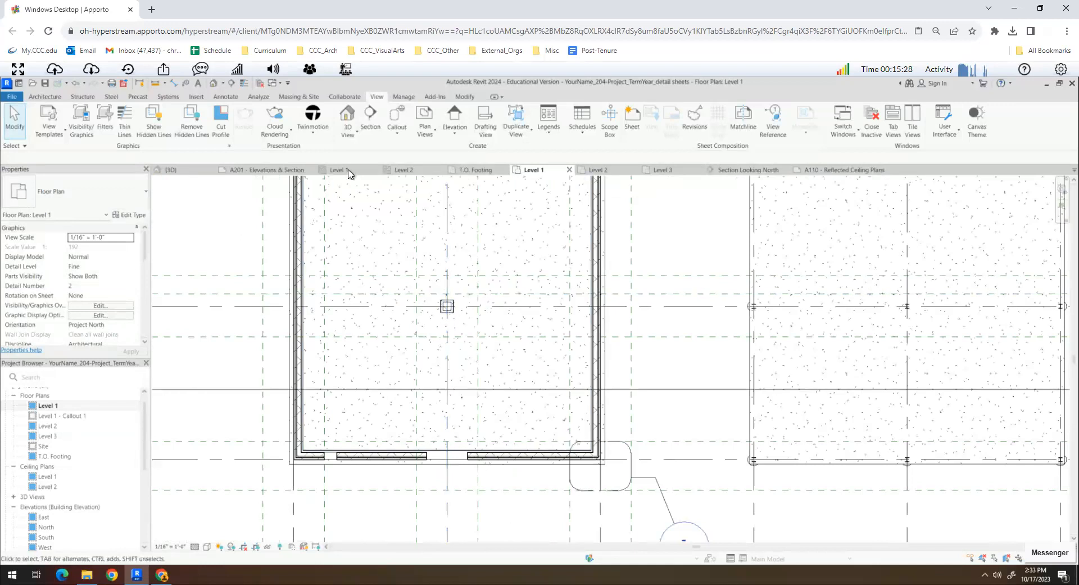
{"action": "left_click", "coordinate": [397, 121]}
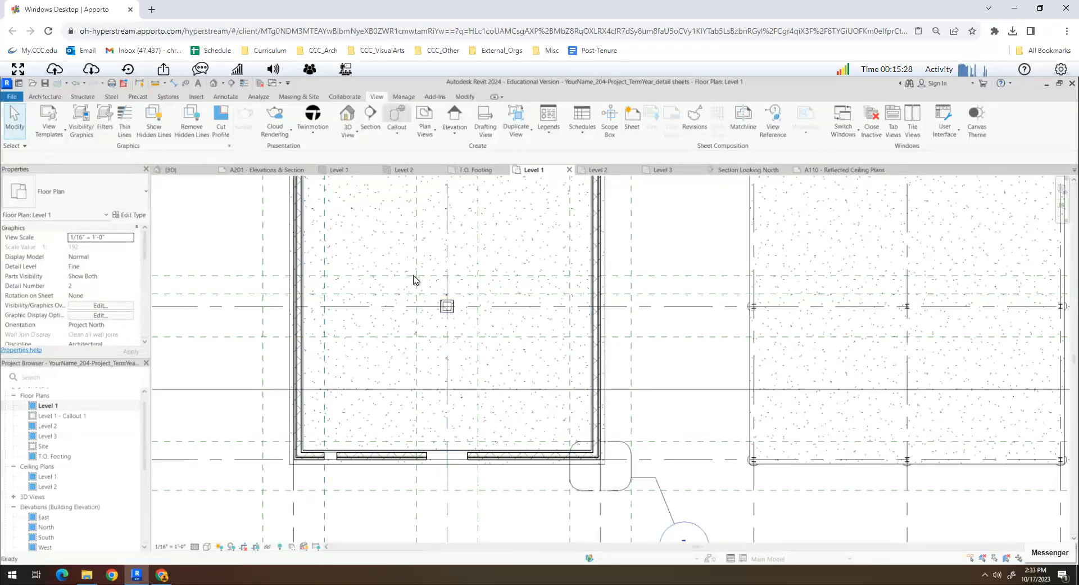
{"action": "left_click", "coordinate": [416, 336]}
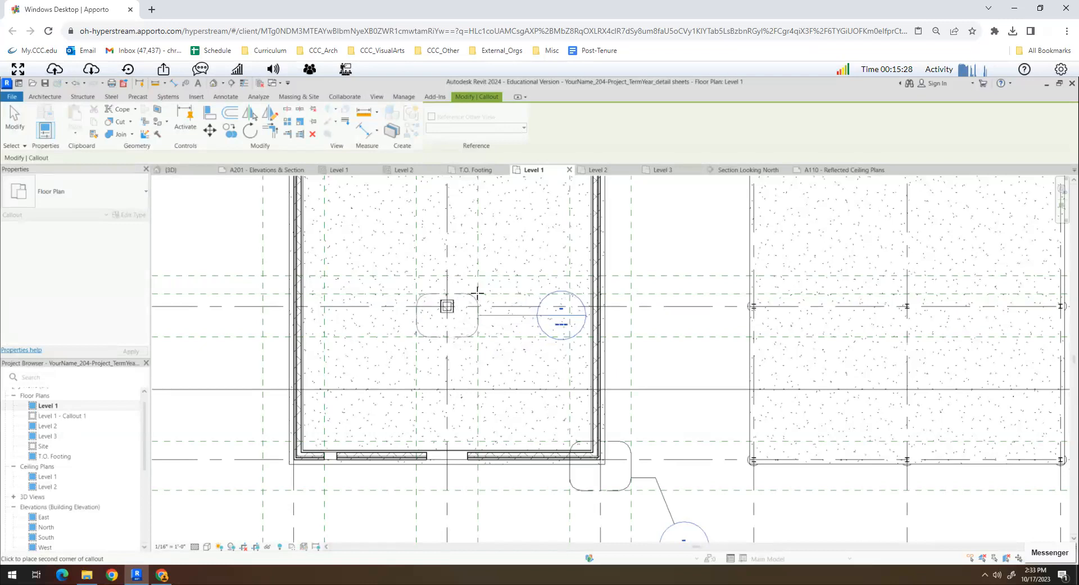
{"action": "left_click", "coordinate": [478, 293]}
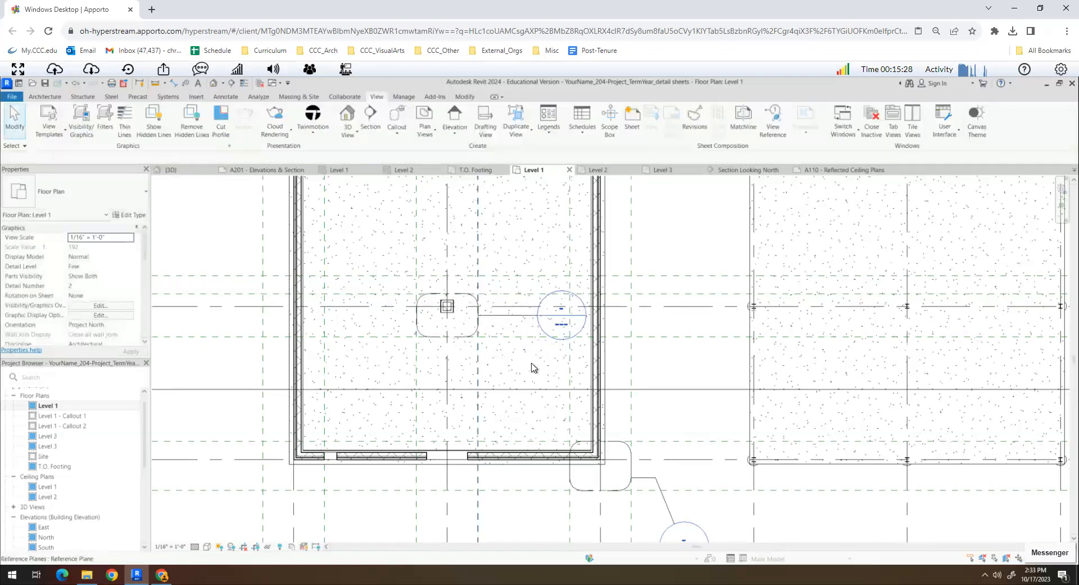
Move the column callout's head above grid C inside the building and bend its leader with a near-horizontal segment at the head.
{"action": "left_click", "coordinate": [523, 316]}
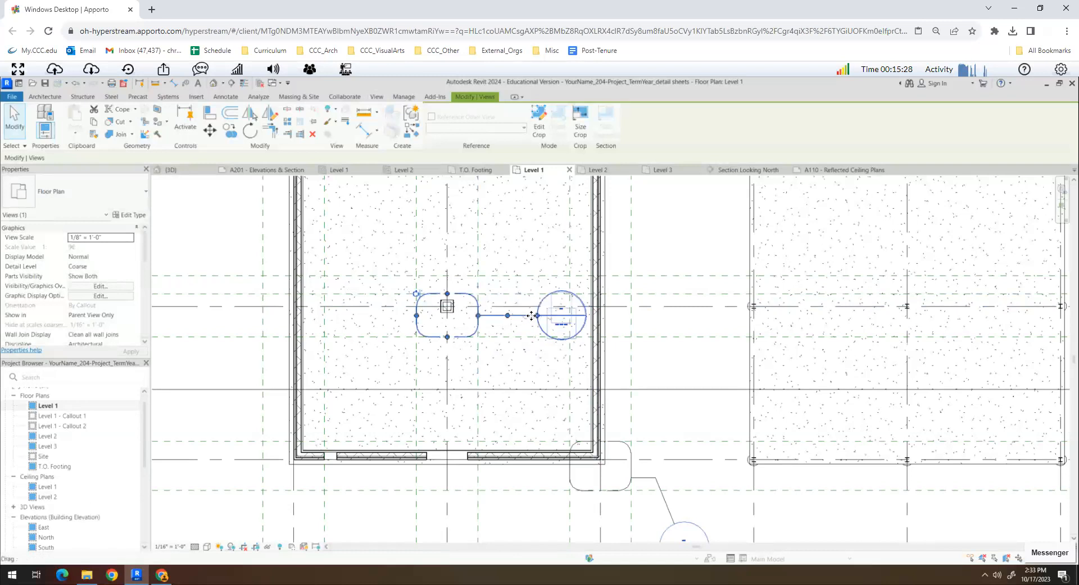
{"action": "left_click_drag", "start_coordinate": [538, 316], "coordinate": [510, 251]}
{"action": "left_click", "coordinate": [511, 330]}
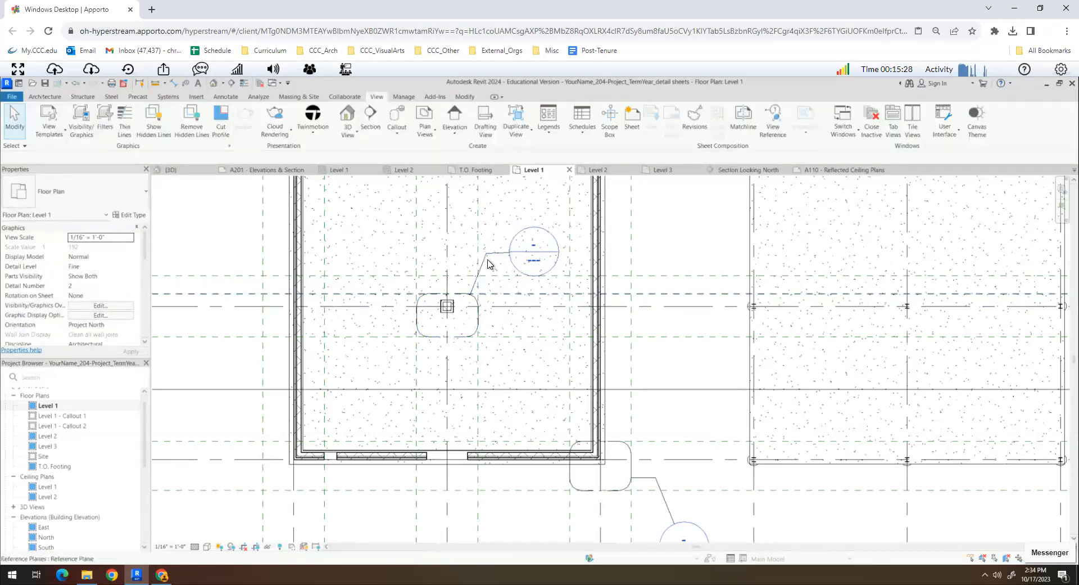
{"action": "scroll", "coordinate": [490, 257], "scroll_direction": "up", "scroll_amount": 3}
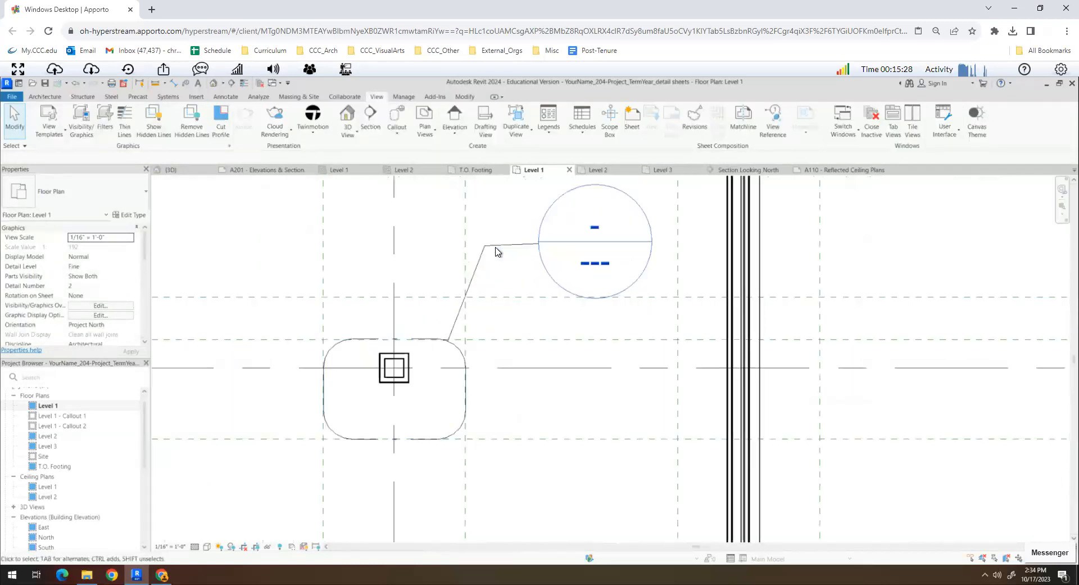
Shift the bend of the central column callout's leader outward and make its segment at the head horizontal.
{"action": "left_click", "coordinate": [531, 246]}
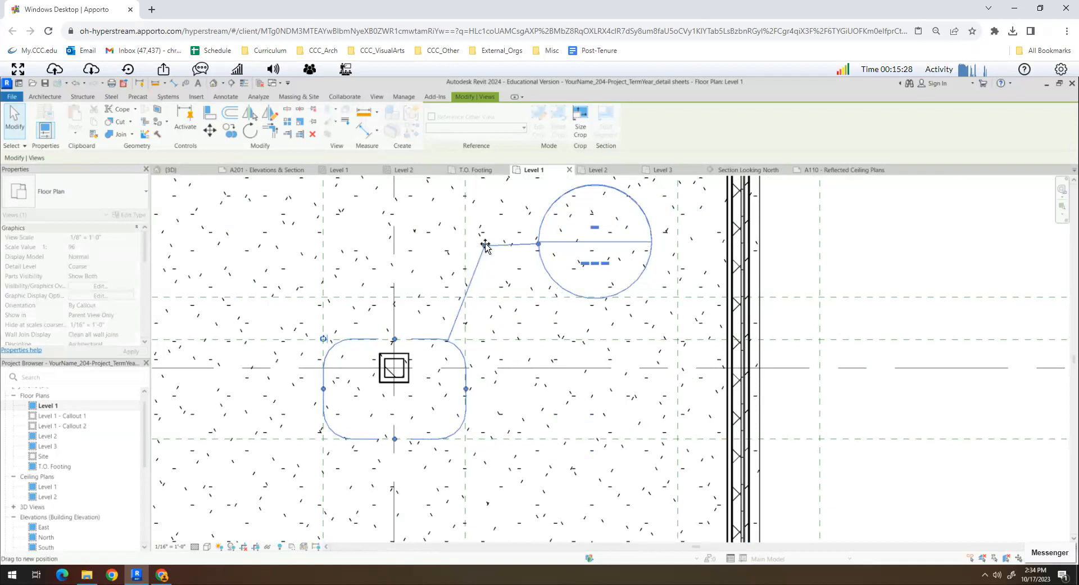
{"action": "left_click_drag", "start_coordinate": [497, 245], "coordinate": [502, 239]}
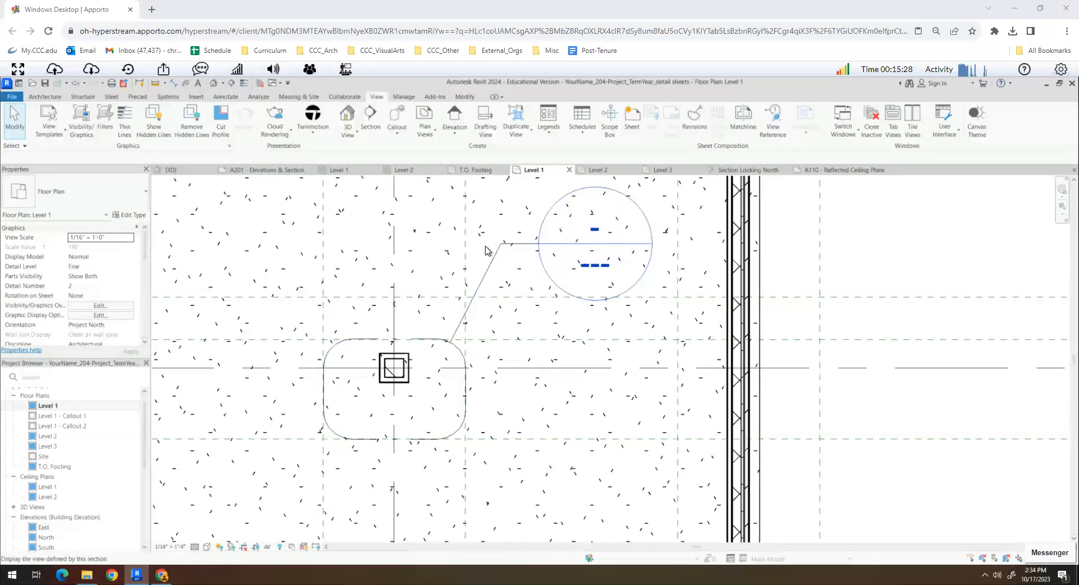
{"action": "scroll", "coordinate": [487, 288], "scroll_direction": "down", "scroll_amount": 3}
{"action": "scroll", "coordinate": [503, 317], "scroll_direction": "down", "scroll_amount": 3}
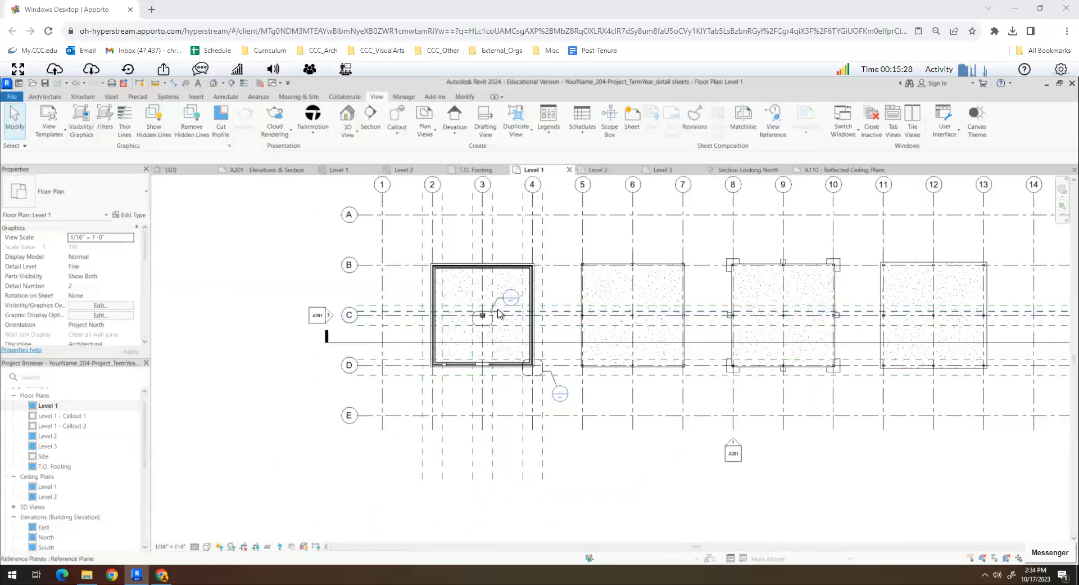
{"action": "scroll", "coordinate": [493, 312], "scroll_direction": "up", "scroll_amount": 3}
{"action": "scroll", "coordinate": [414, 404], "scroll_direction": "down", "scroll_amount": 3}
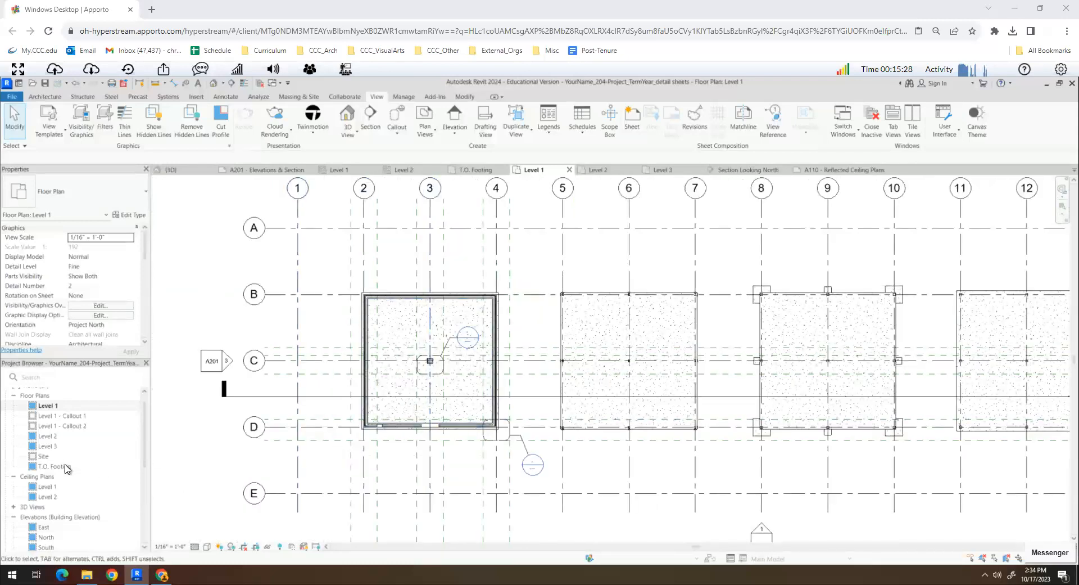
Rename the Level 1 - Callout 1 view as "Level 1 - Cavity Wall Column".
{"action": "left_click", "coordinate": [49, 419]}
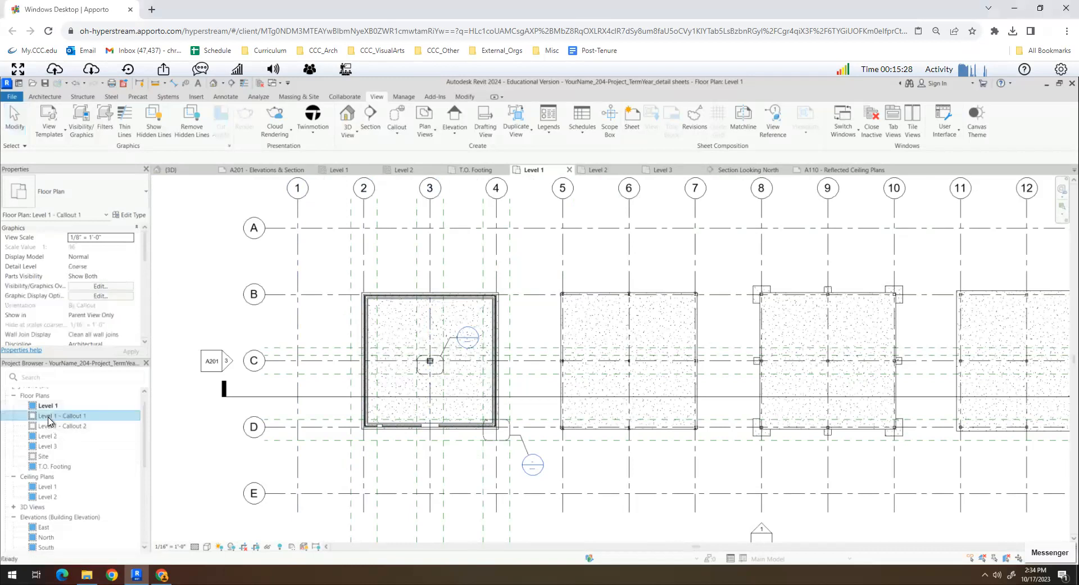
{"action": "right_click", "coordinate": [49, 420]}
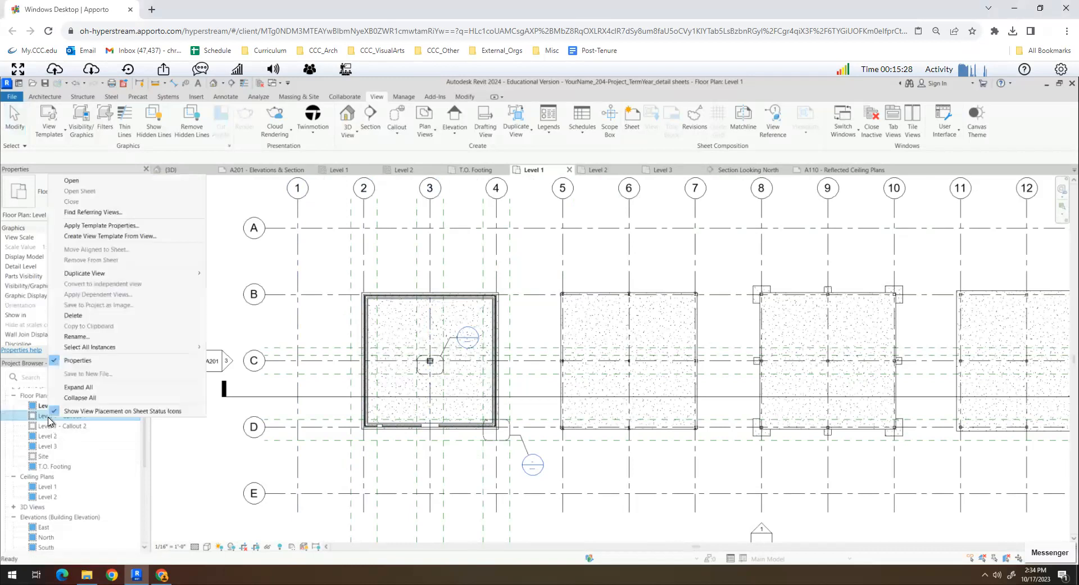
{"action": "left_click", "coordinate": [82, 338]}
{"action": "left_click", "coordinate": [90, 416]}
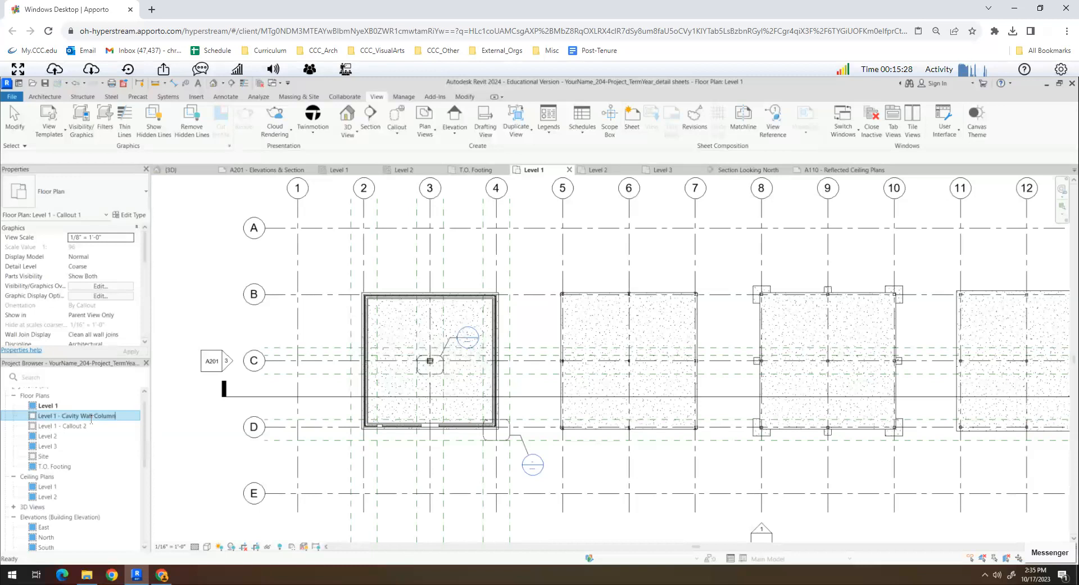
{"action": "key", "text": "Return"}
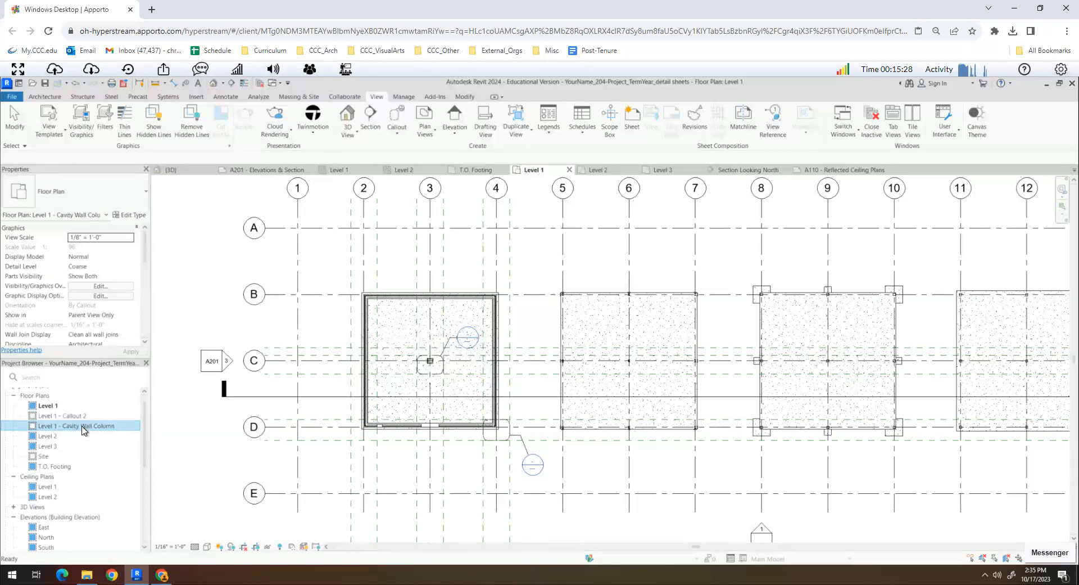
Correct the name of the Level 1 - Cavity Wall Column view to "Level 1 - Cavity Wall - Corner".
{"action": "left_click", "coordinate": [76, 417]}
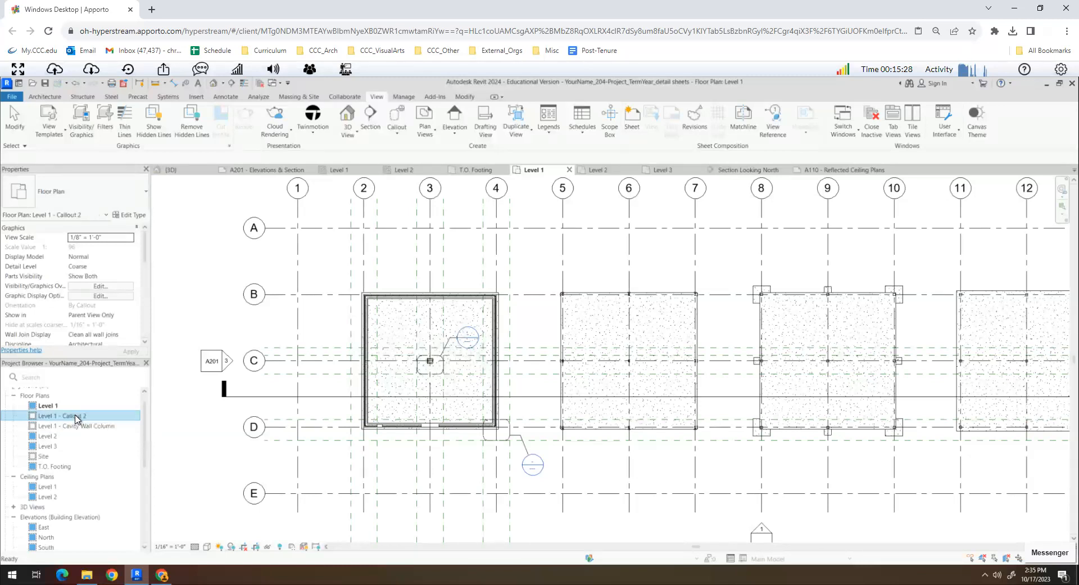
{"action": "right_click", "coordinate": [86, 426]}
{"action": "key", "text": "Escape"}
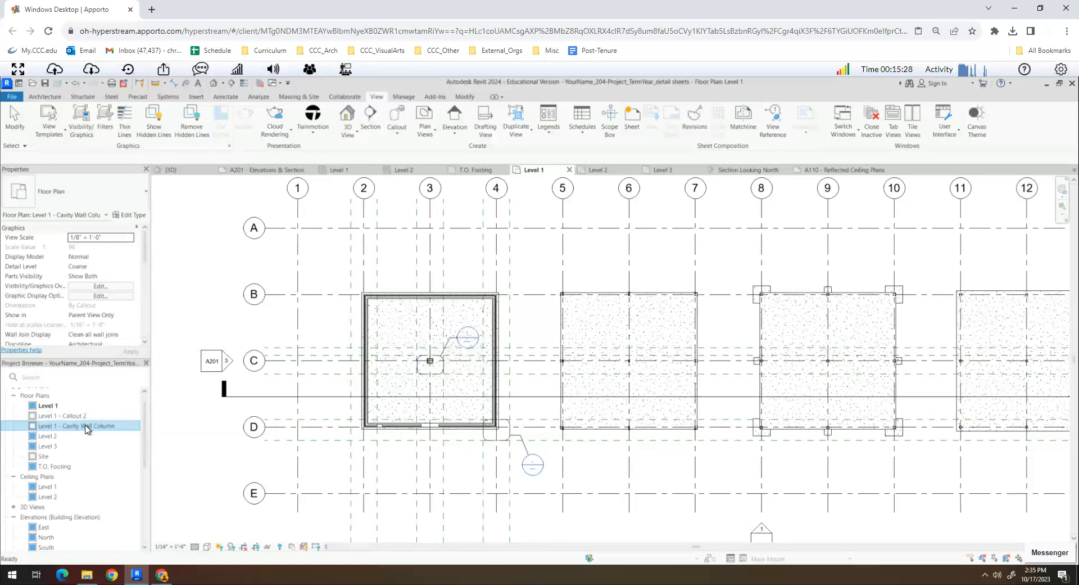
{"action": "right_click", "coordinate": [86, 427]}
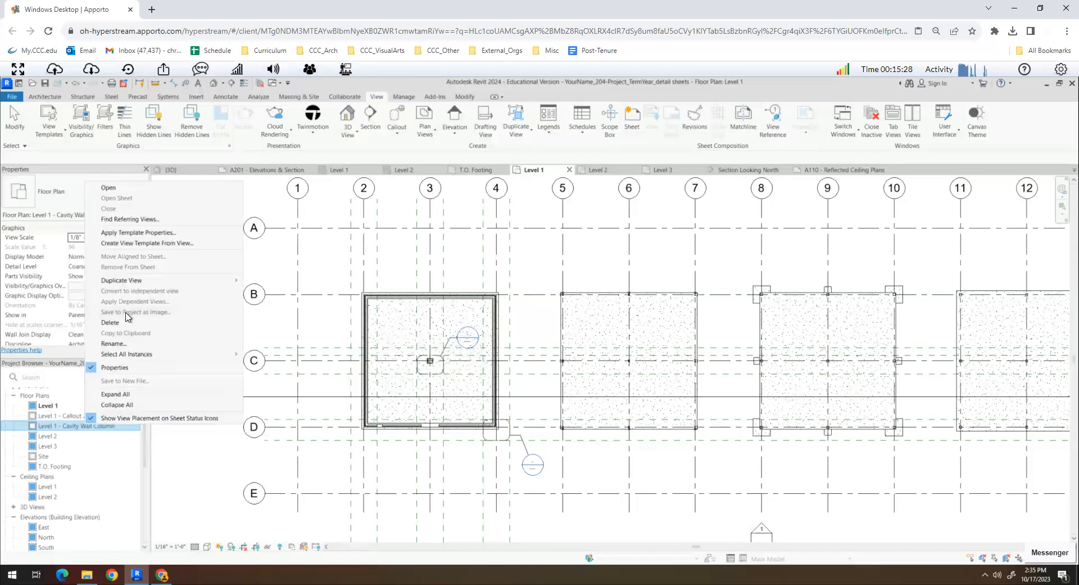
{"action": "left_click", "coordinate": [115, 343]}
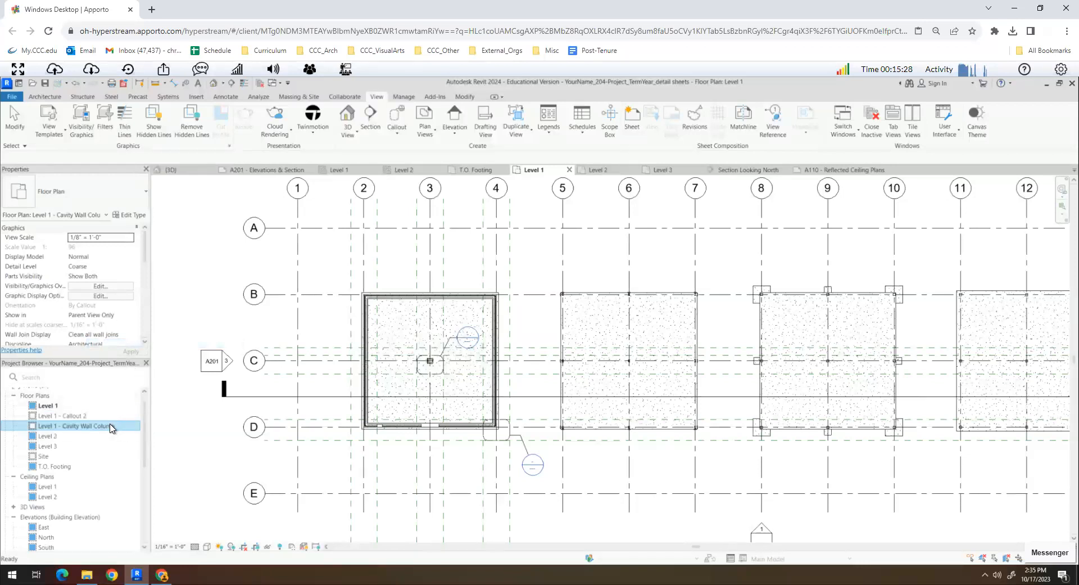
{"action": "left_click", "coordinate": [92, 426]}
{"action": "double_click", "coordinate": [114, 426]}
{"action": "left_click", "coordinate": [117, 427]}
{"action": "key", "text": "BackSpace"}
{"action": "key", "text": "BackSpace"}
{"action": "type", "text": "rne"}
{"action": "key", "text": "Return"}
Rename the Level 1 - Callout 2 view as "Level 1 - Cavity Wall - Column".
{"action": "right_click", "coordinate": [85, 416]}
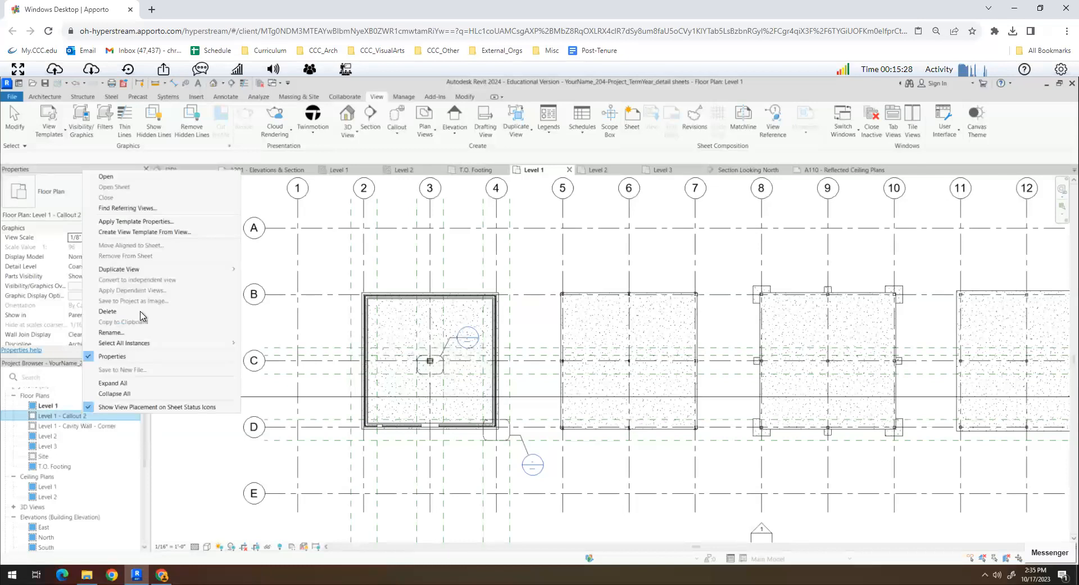
{"action": "left_click", "coordinate": [118, 333]}
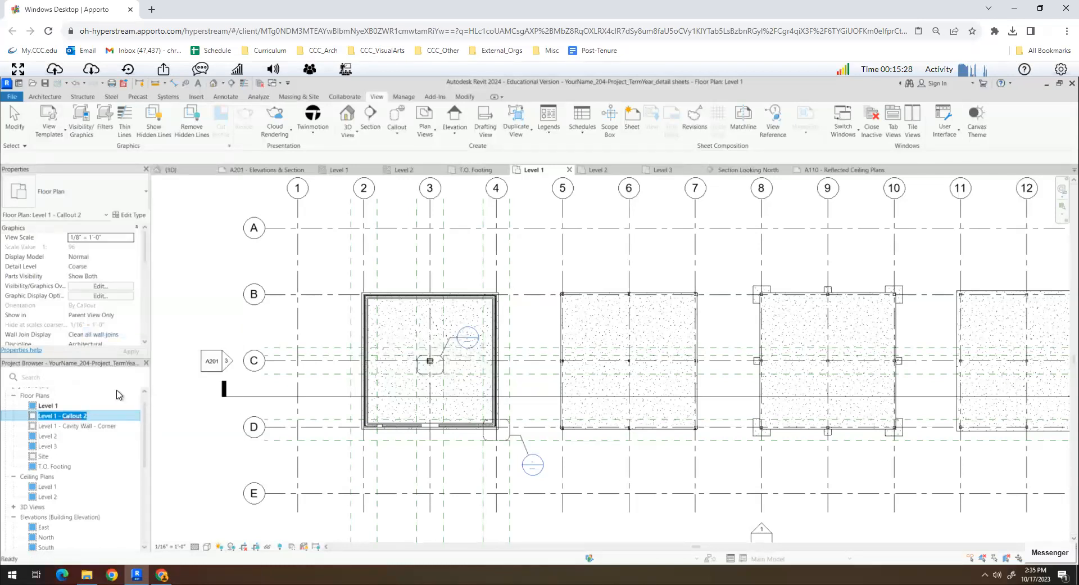
{"action": "left_click", "coordinate": [86, 416]}
{"action": "key", "text": "BackSpace"}
{"action": "key", "text": "Return"}
Copy the first building's column callout from grid 3 to grids 6, 9 and 12, one for each of the other buildings.
{"action": "scroll", "coordinate": [523, 452], "scroll_direction": "down", "scroll_amount": 2}
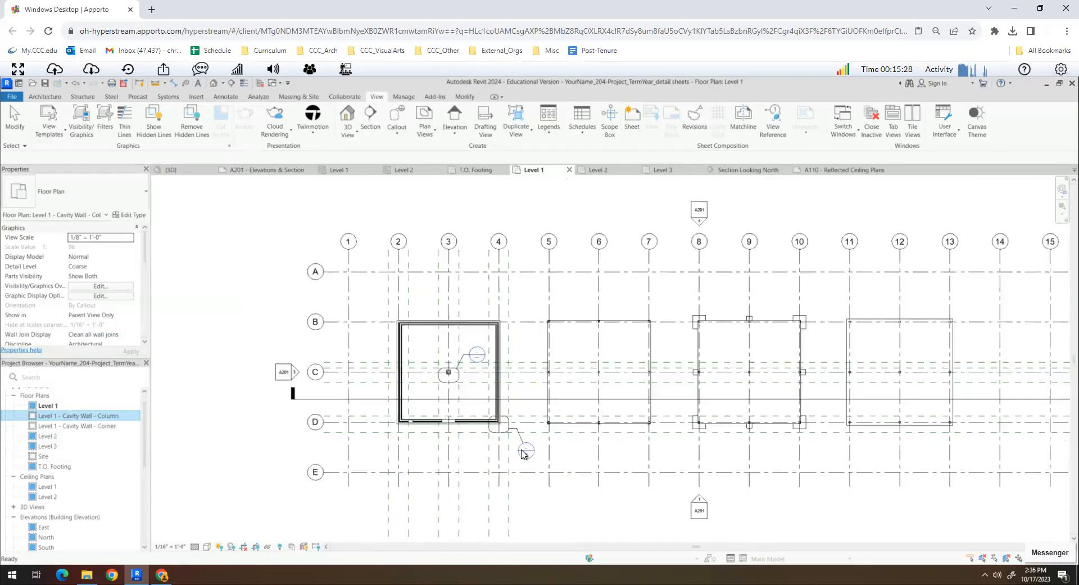
{"action": "left_click", "coordinate": [556, 458]}
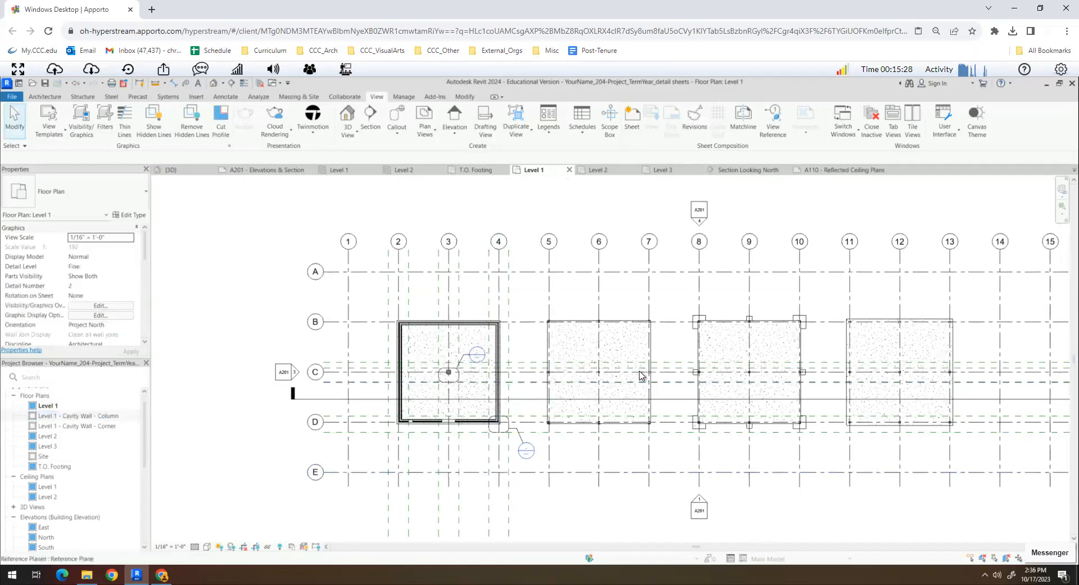
{"action": "scroll", "coordinate": [370, 412], "scroll_direction": "up", "scroll_amount": 1}
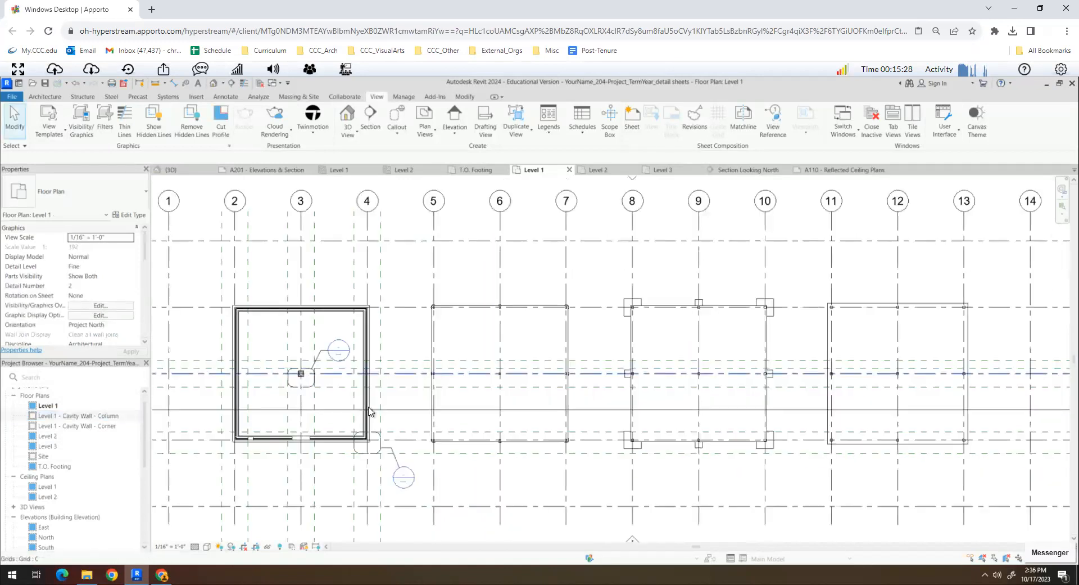
{"action": "left_click", "coordinate": [321, 365]}
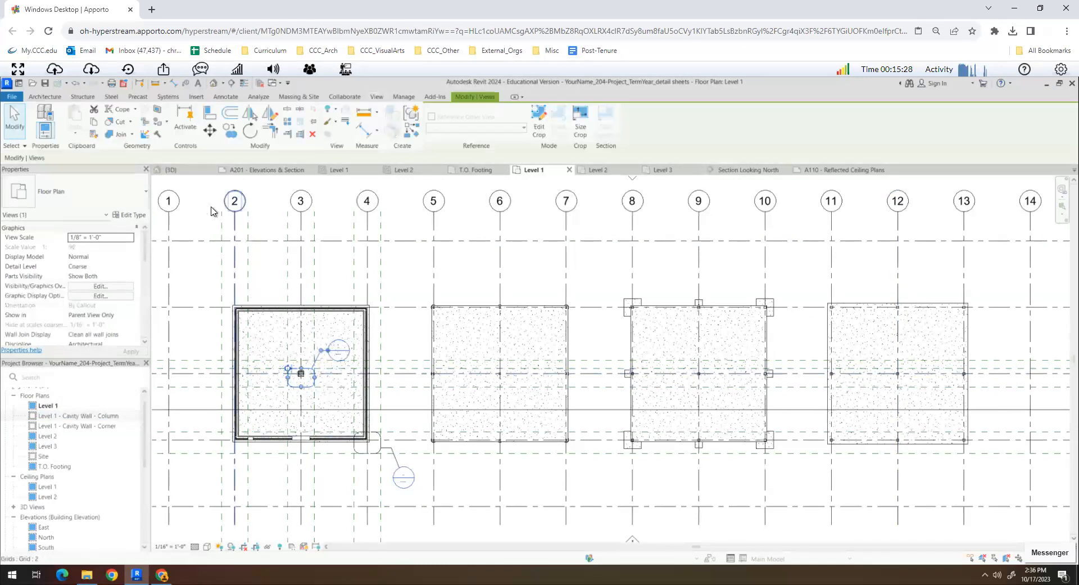
{"action": "left_click", "coordinate": [230, 130]}
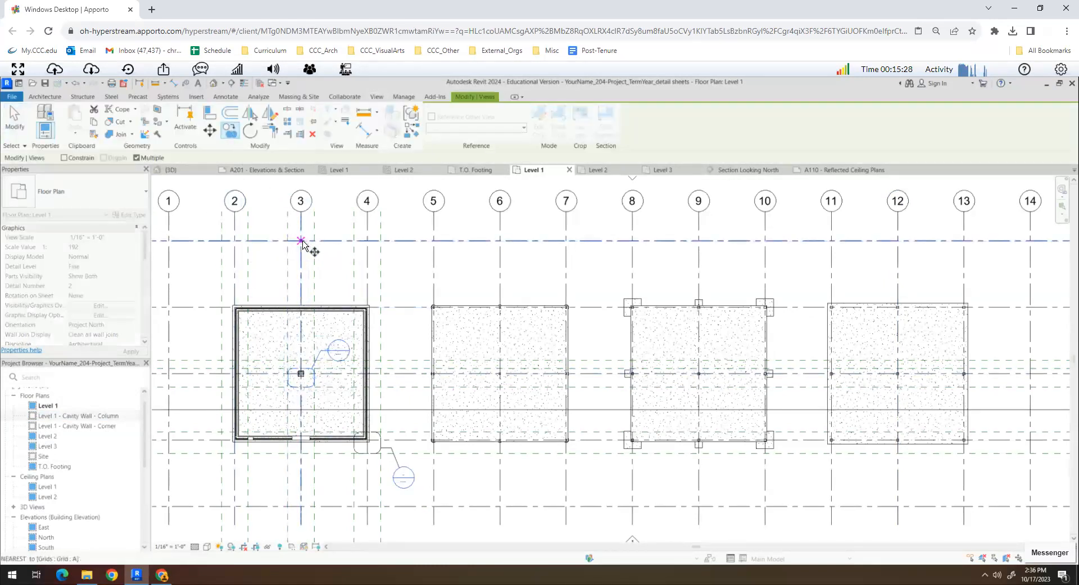
{"action": "left_click", "coordinate": [300, 241]}
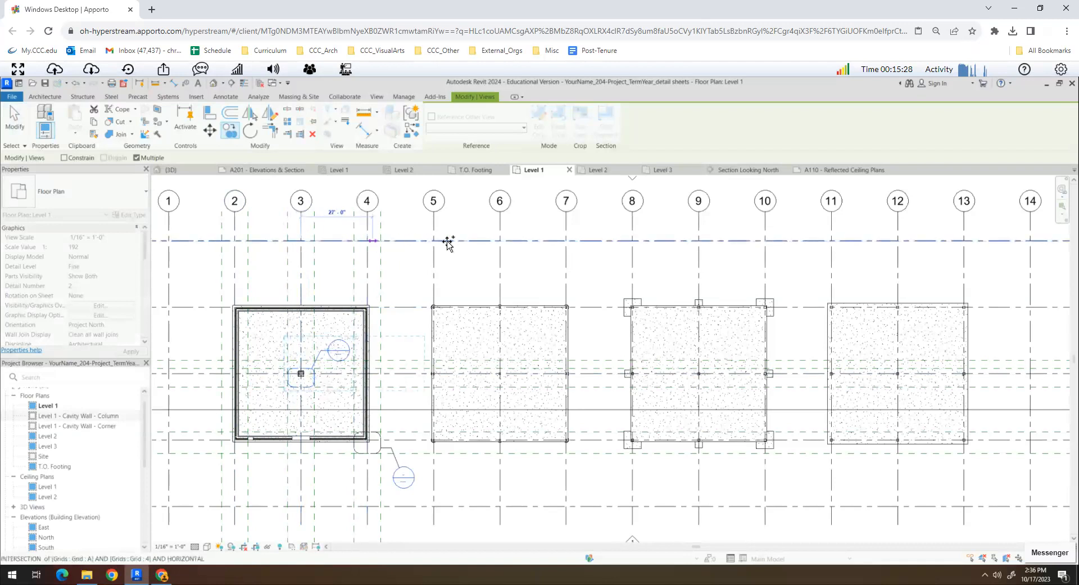
{"action": "left_click", "coordinate": [500, 241]}
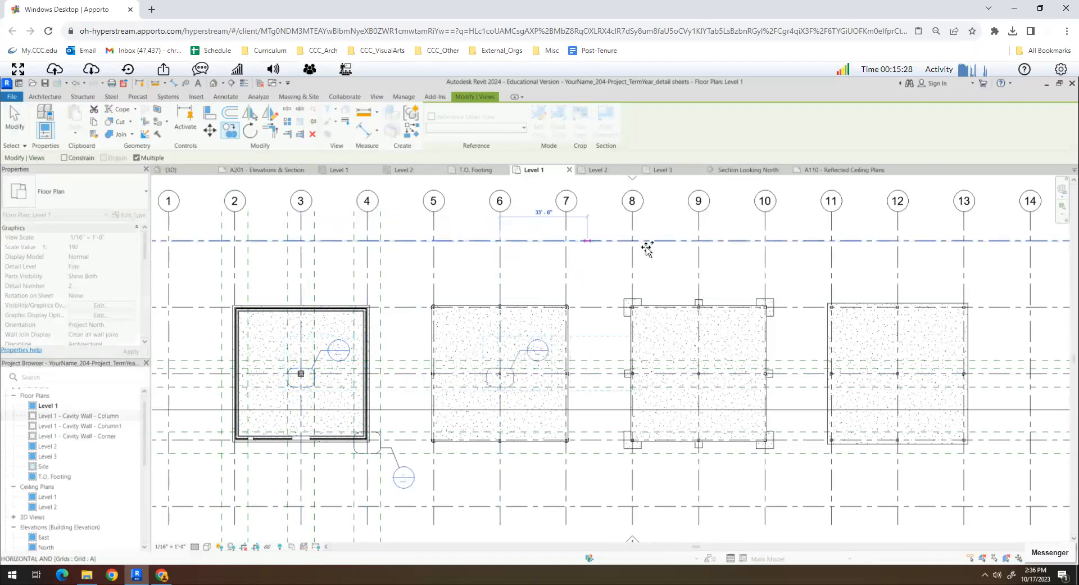
{"action": "left_click", "coordinate": [698, 240]}
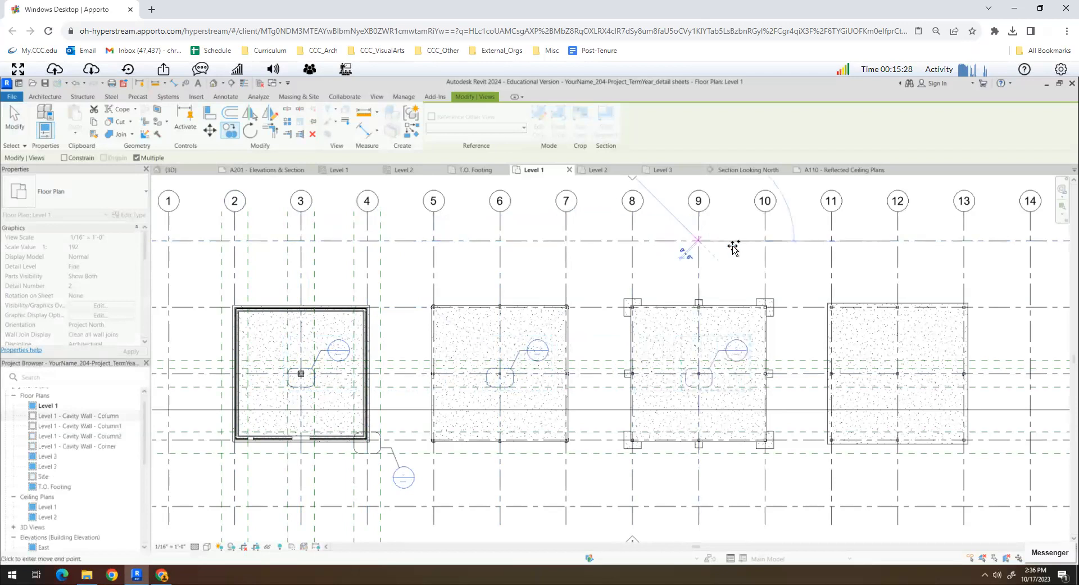
{"action": "left_click", "coordinate": [898, 241]}
{"action": "key", "text": "Escape"}
{"action": "key", "text": "Escape"}
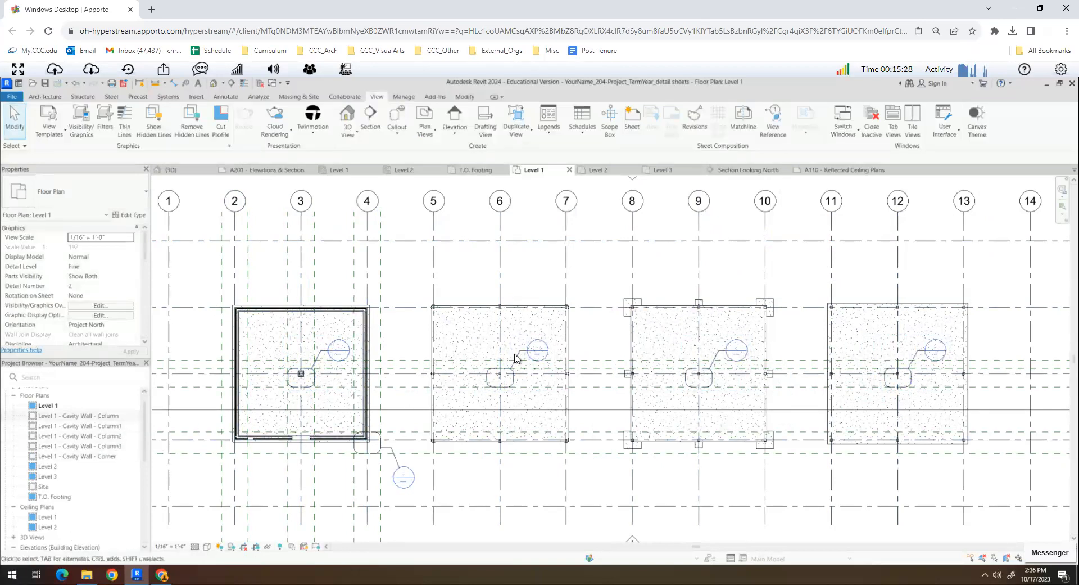
Rename the second building's callout view, Level 1 - Cavity Wall - Column1, as "Level 1 - Steel - Column".
{"action": "left_click", "coordinate": [513, 384]}
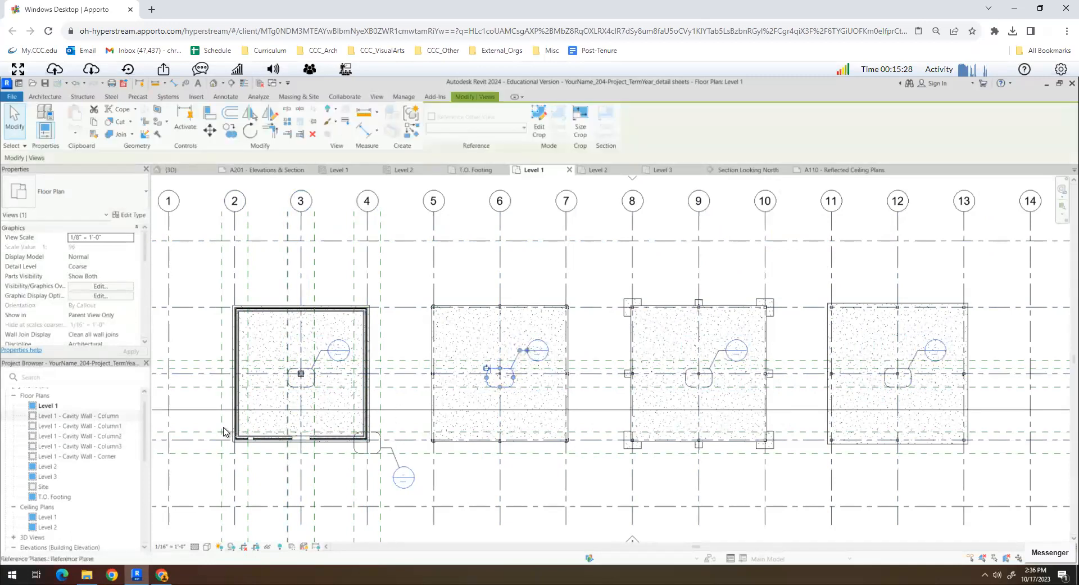
{"action": "left_click", "coordinate": [450, 469]}
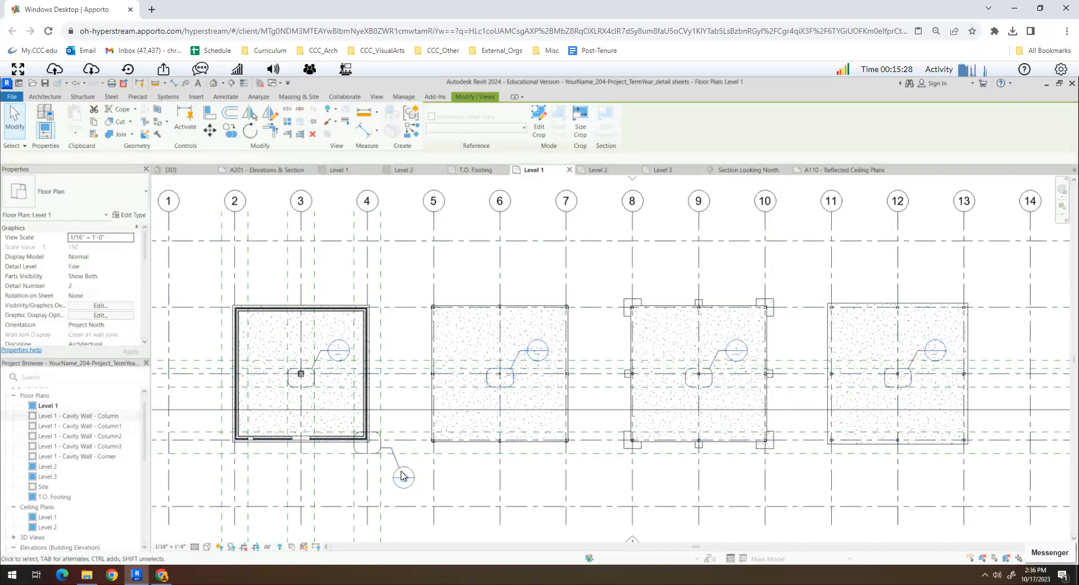
{"action": "left_click", "coordinate": [104, 426]}
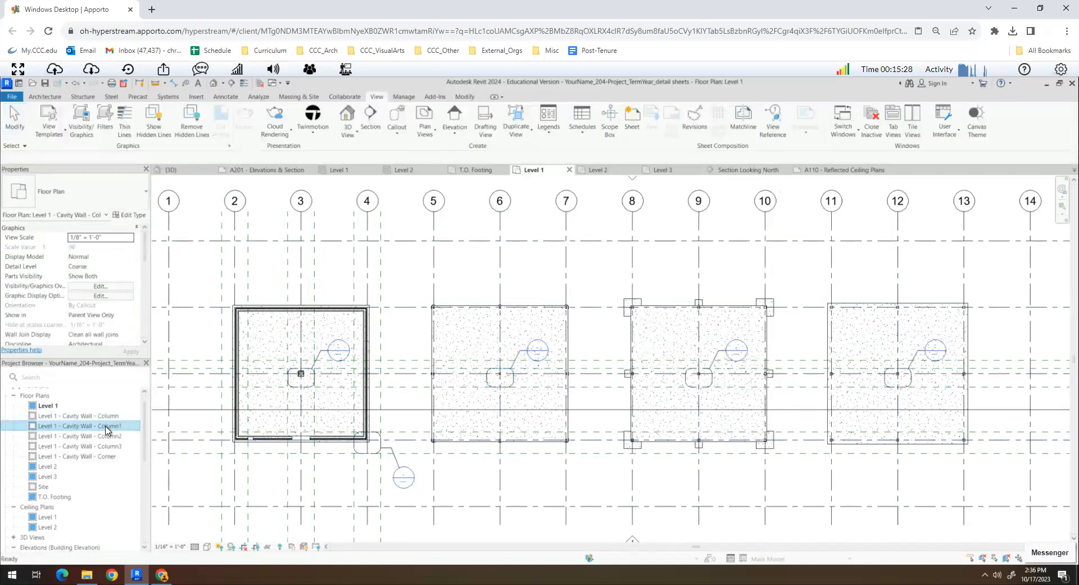
{"action": "right_click", "coordinate": [105, 428]}
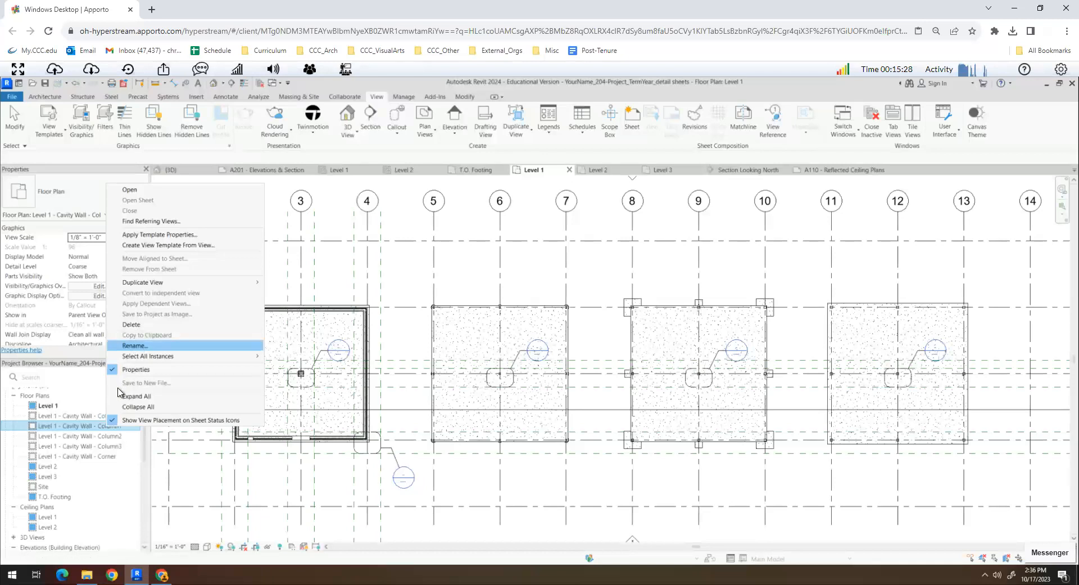
{"action": "left_click", "coordinate": [136, 345]}
{"action": "left_click", "coordinate": [93, 426]}
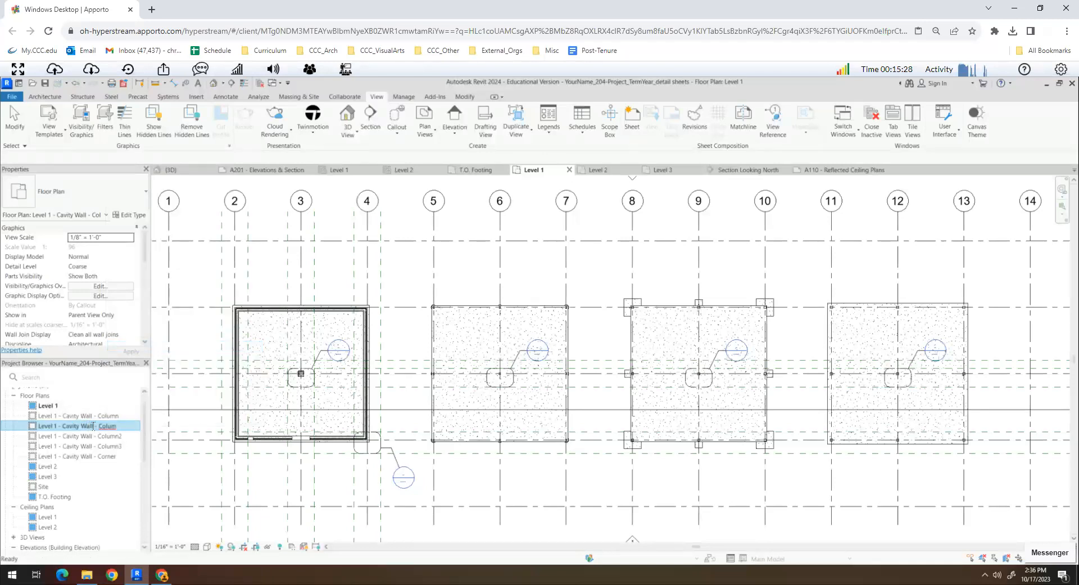
{"action": "key", "text": "BackSpace"}
{"action": "key", "text": "BackSpace"}
{"action": "key", "text": "BackSpace"}
{"action": "key", "text": "BackSpace"}
{"action": "key", "text": "BackSpace"}
{"action": "key", "text": "BackSpace"}
{"action": "key", "text": "BackSpace"}
{"action": "key", "text": "BackSpace"}
{"action": "type", "text": "Steel"}
{"action": "key", "text": "Return"}
Rename the third building's callout view, Level 1 - Cavity Wall - Column2, as "Level 1 - Precast - Column".
{"action": "left_click", "coordinate": [80, 428]}
{"action": "right_click", "coordinate": [80, 430]}
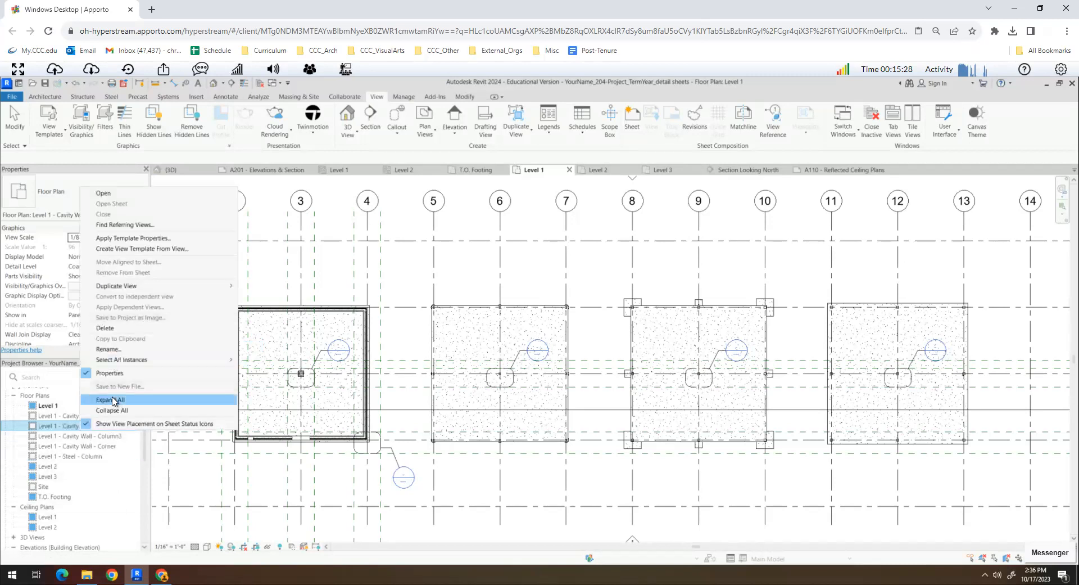
{"action": "left_click", "coordinate": [108, 349]}
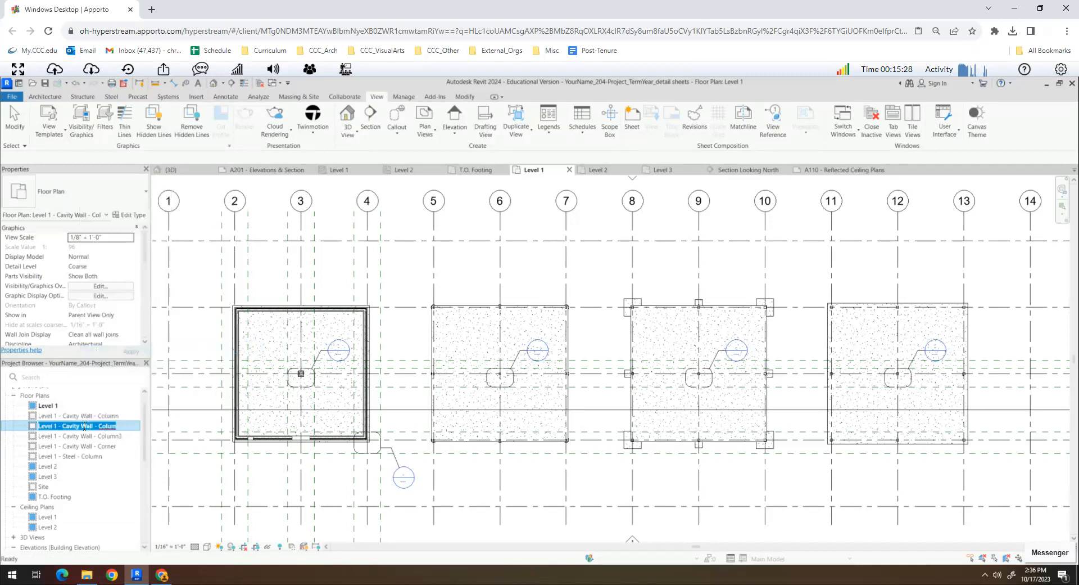
{"action": "left_click", "coordinate": [89, 425]}
{"action": "left_click_drag", "start_coordinate": [93, 425], "coordinate": [66, 426]}
{"action": "key", "text": "BackSpace"}
{"action": "key", "text": "Return"}
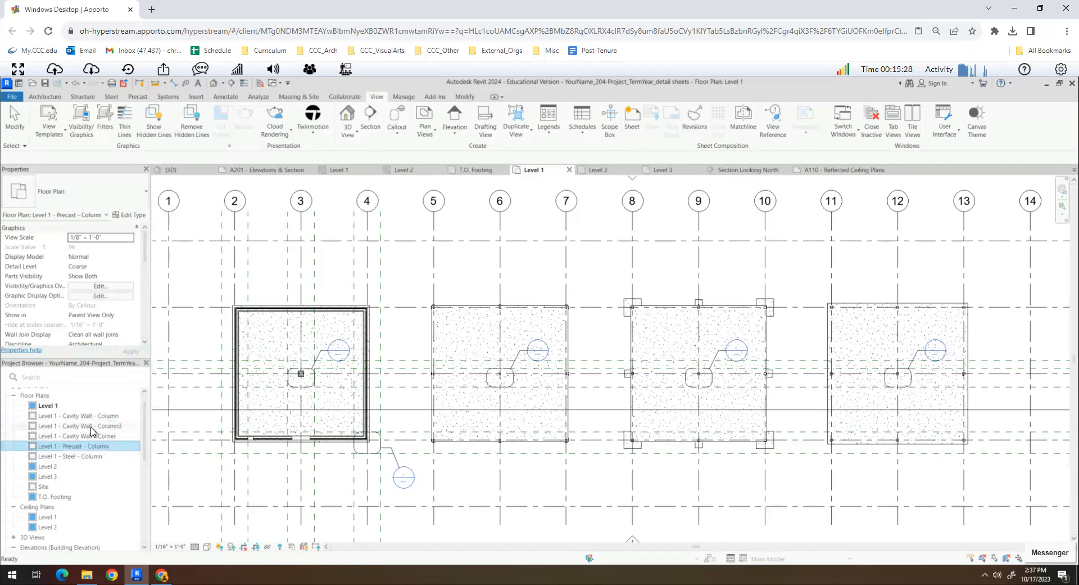
Rename the fourth building's callout view, Level 1 - Cavity Wall - Column3, as "Level 1 - Mass Timer - Column".
{"action": "left_click", "coordinate": [92, 427]}
{"action": "right_click", "coordinate": [92, 429]}
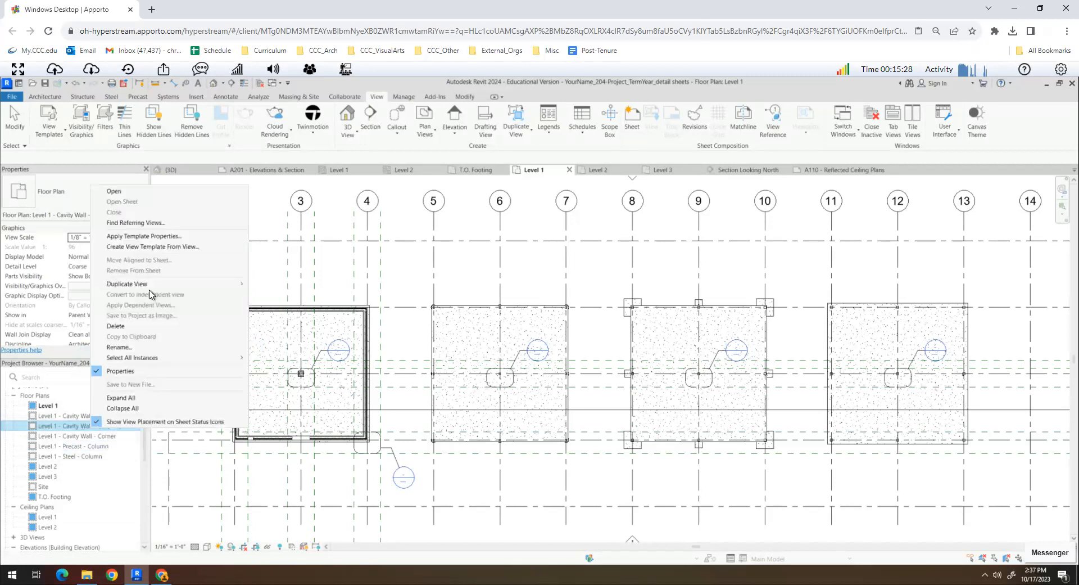
{"action": "left_click", "coordinate": [116, 347]}
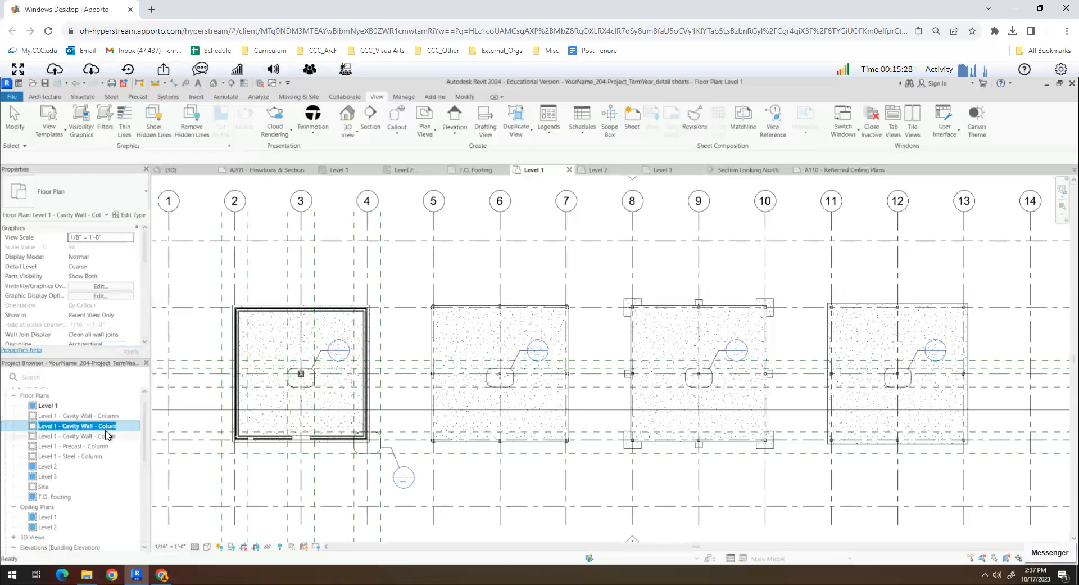
{"action": "left_click", "coordinate": [88, 426]}
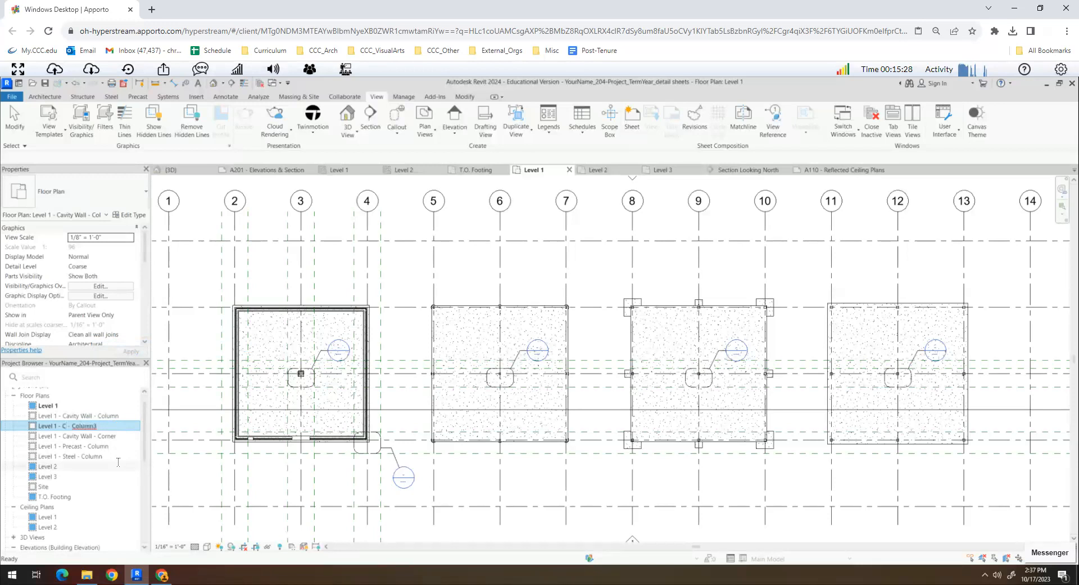
{"action": "type", "text": "Mass Timer"}
{"action": "key", "text": "Right"}
{"action": "key", "text": "Right"}
{"action": "key", "text": "Return"}
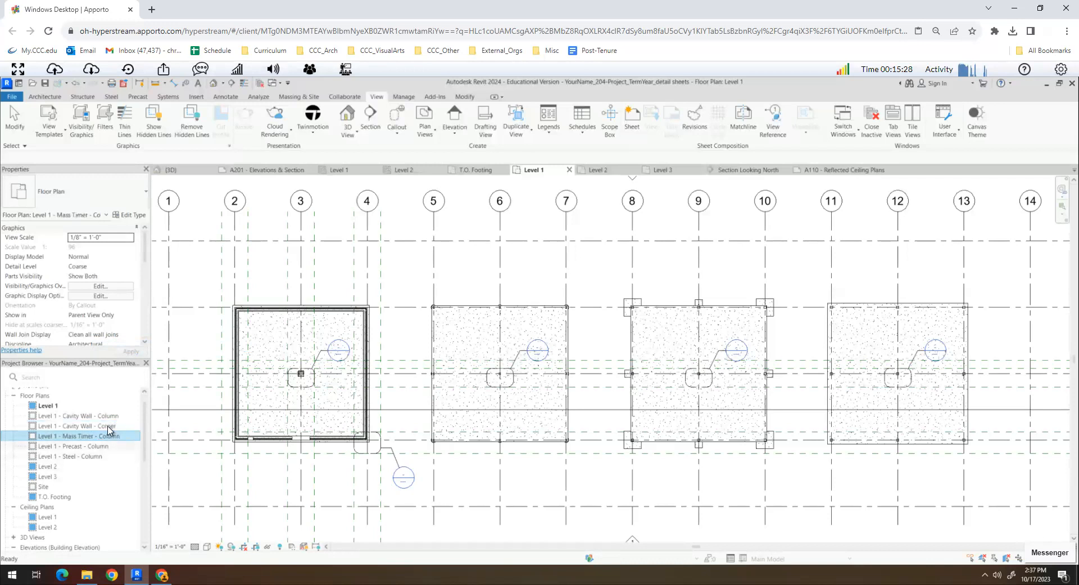
Open the Cavity Wall, Steel, Precast and Mass Timer column callout views in turn and examine the column shown in each.
{"action": "left_click", "coordinate": [70, 416]}
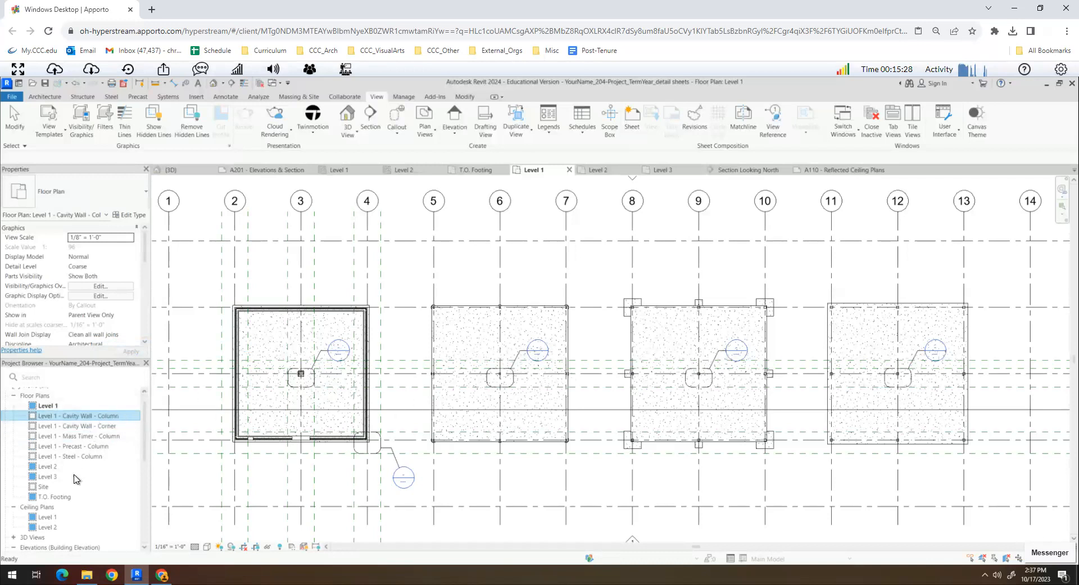
{"action": "double_click", "coordinate": [73, 418]}
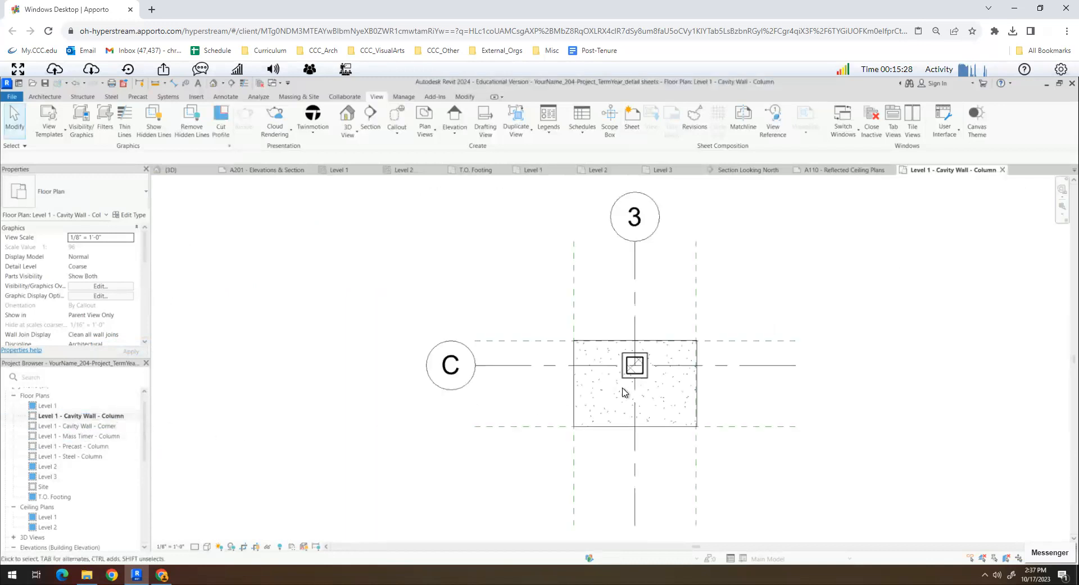
{"action": "scroll", "coordinate": [659, 362], "scroll_direction": "up", "scroll_amount": 3}
{"action": "scroll", "coordinate": [489, 381], "scroll_direction": "down", "scroll_amount": 4}
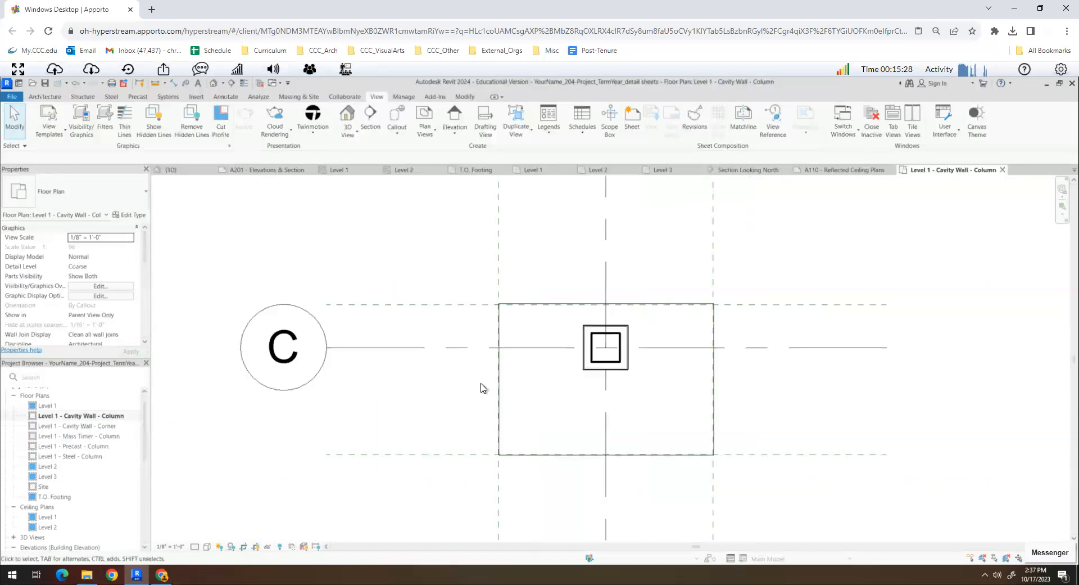
{"action": "double_click", "coordinate": [73, 456]}
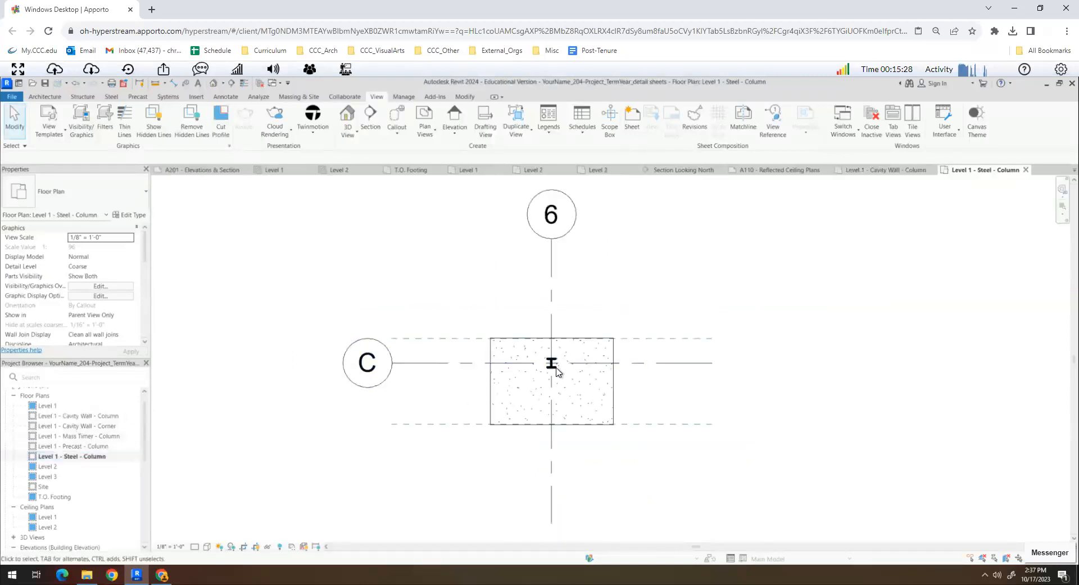
{"action": "left_click", "coordinate": [74, 453]}
{"action": "double_click", "coordinate": [73, 446]}
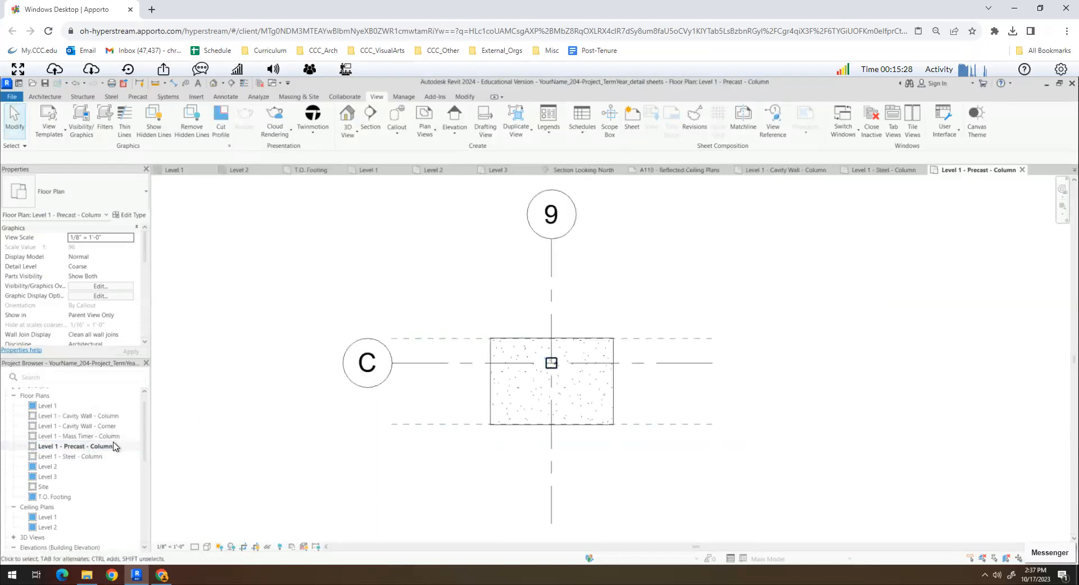
{"action": "left_click", "coordinate": [80, 437]}
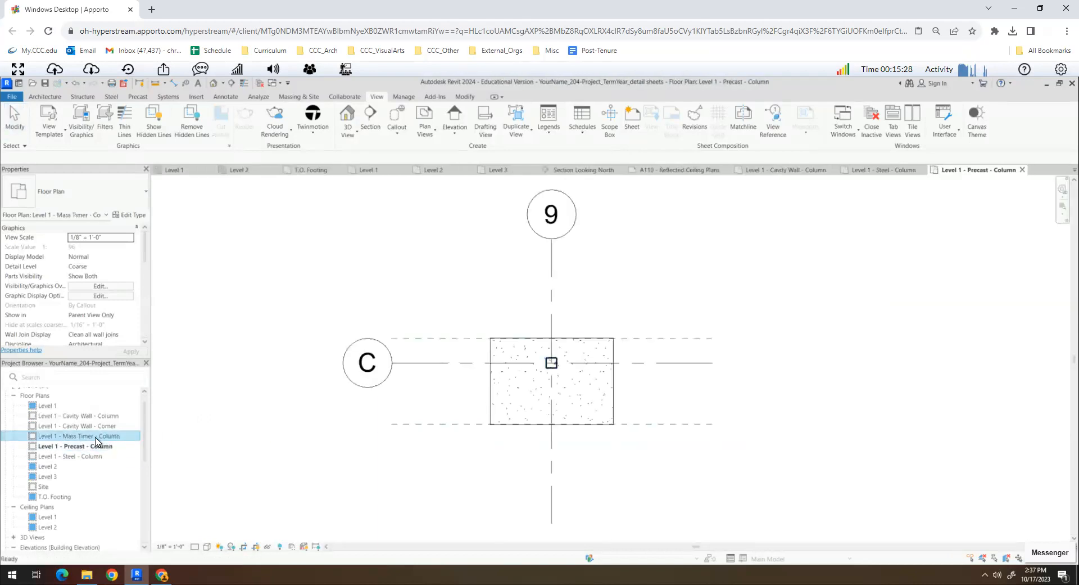
{"action": "double_click", "coordinate": [96, 436]}
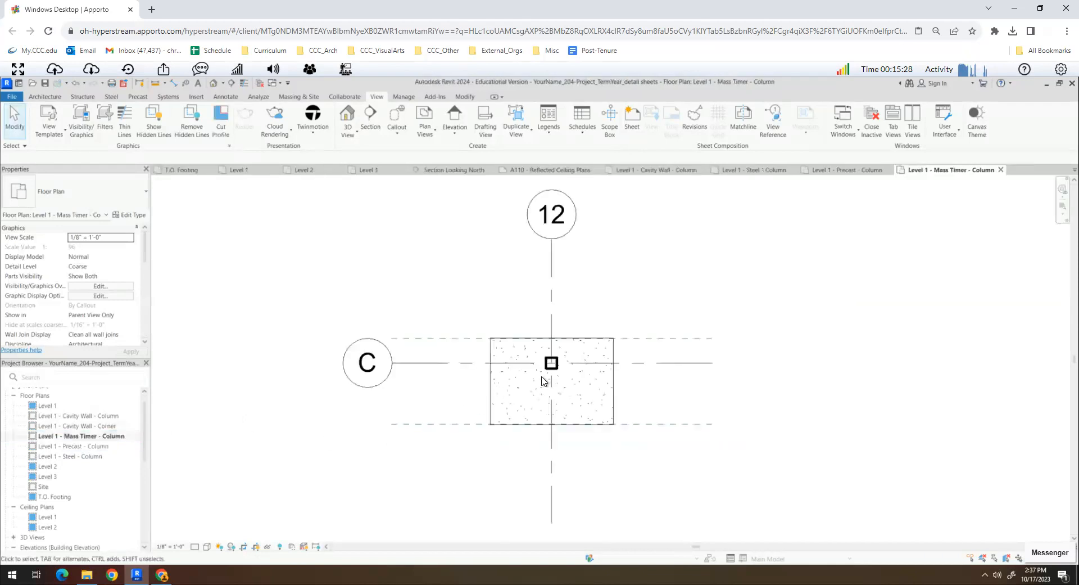
{"action": "double_click", "coordinate": [76, 446]}
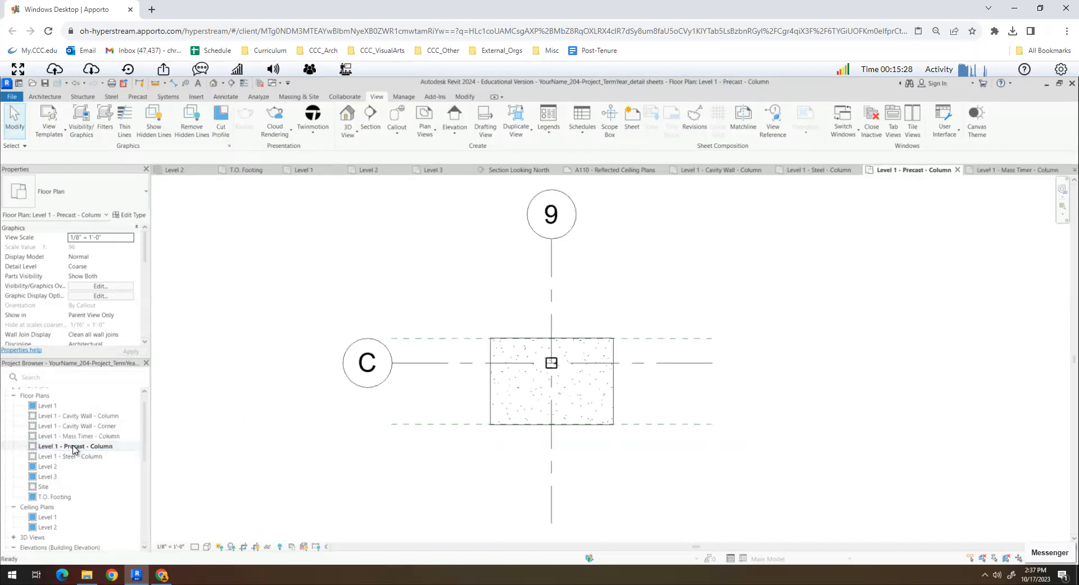
{"action": "double_click", "coordinate": [73, 436]}
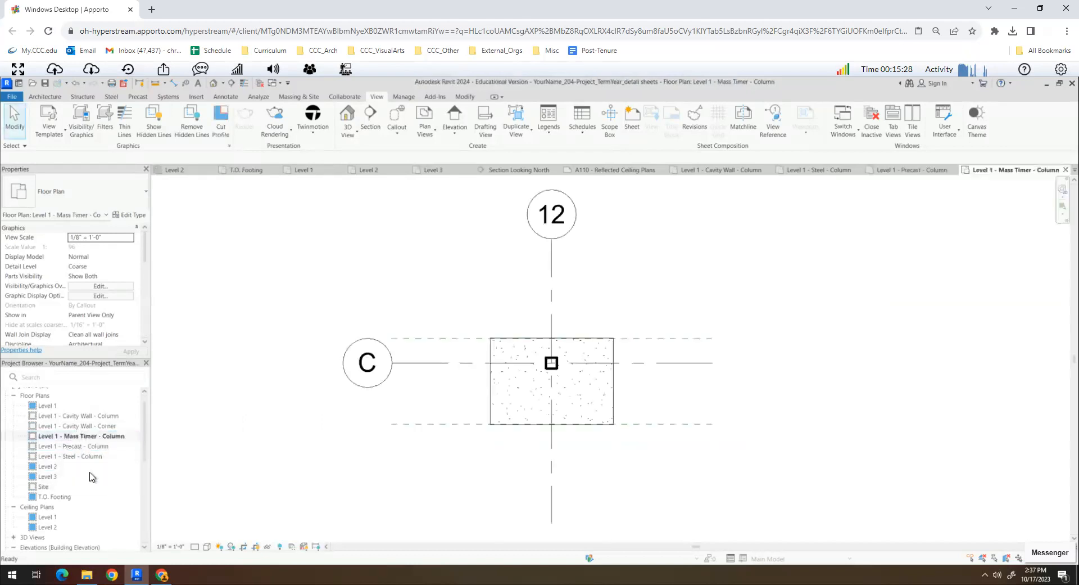
Correct the misspelled name of the fourth building's column callout view to "Level 1 - Mass Timber - Column".
{"action": "right_click", "coordinate": [90, 437]}
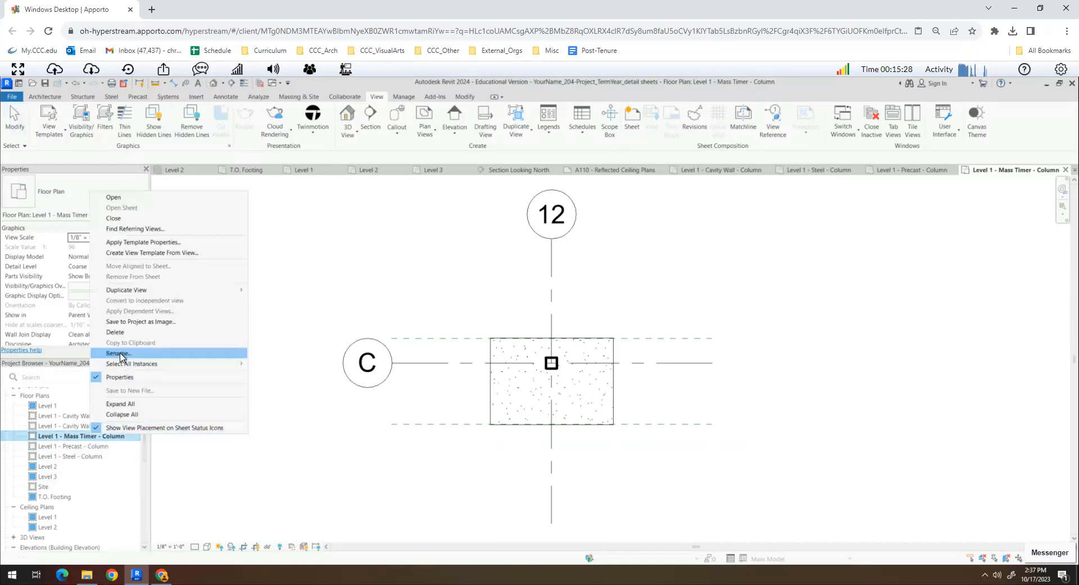
{"action": "left_click", "coordinate": [118, 353]}
{"action": "left_click", "coordinate": [85, 436]}
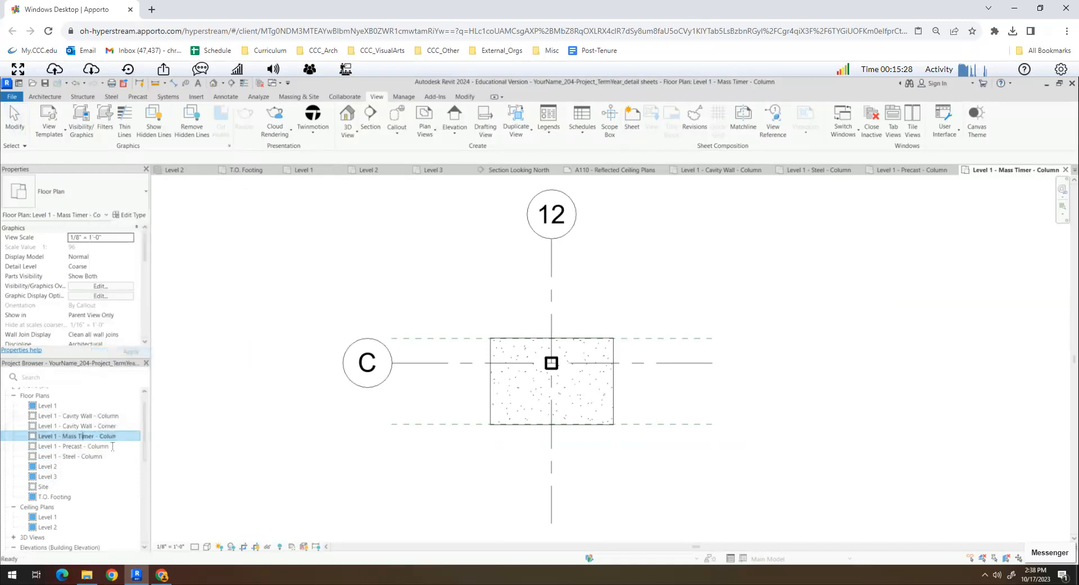
{"action": "type", "text": "b"}
{"action": "left_click", "coordinate": [168, 443]}
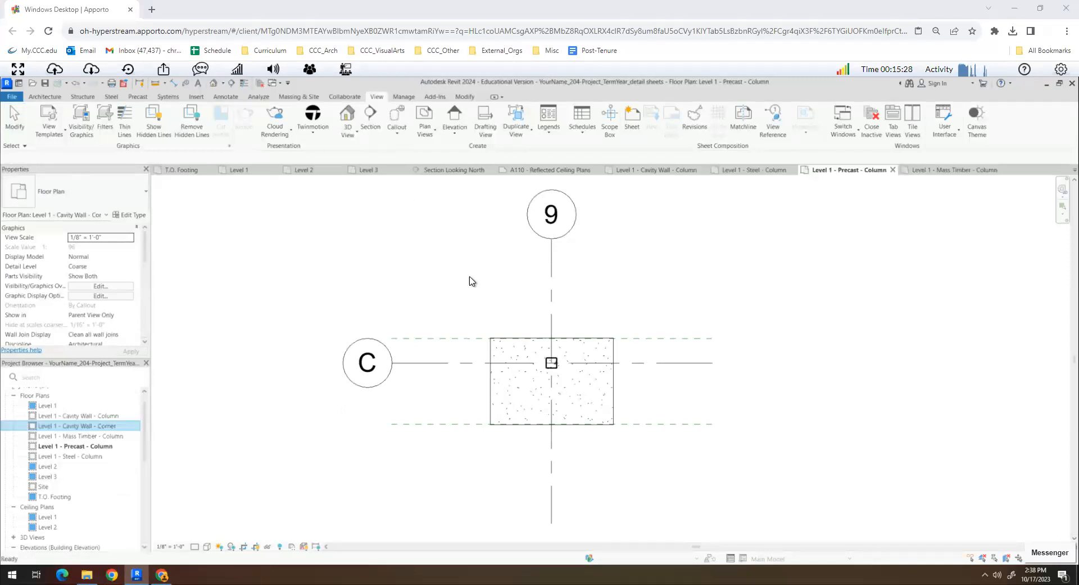
On the Level 1 plan, copy the first building's corner callout to the matching corners of the other buildings at grids 7, 10 and 13.
{"action": "double_click", "coordinate": [51, 406]}
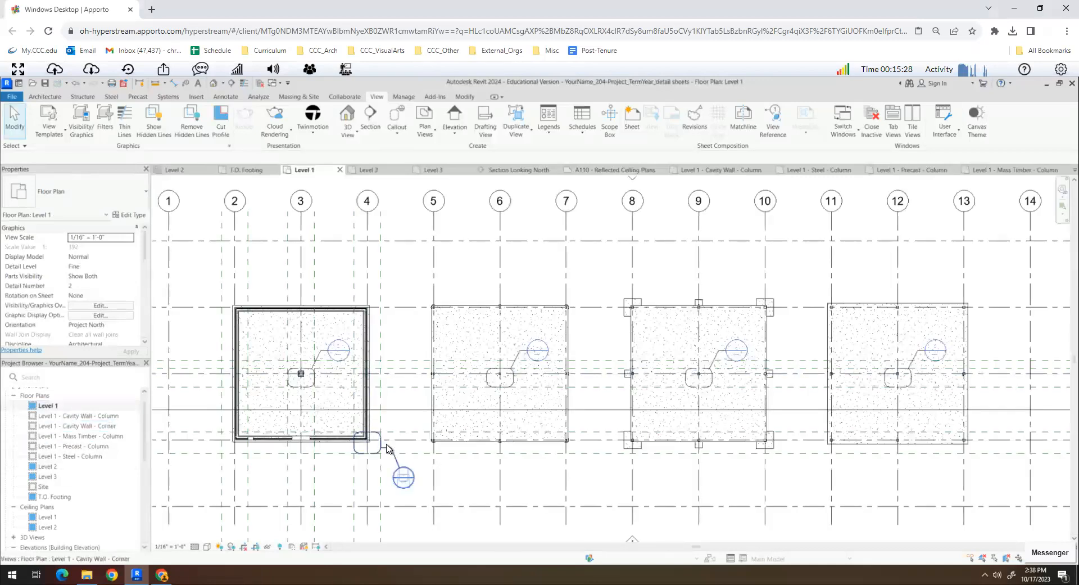
{"action": "scroll", "coordinate": [387, 448], "scroll_direction": "up", "scroll_amount": 3}
{"action": "left_click", "coordinate": [381, 455]}
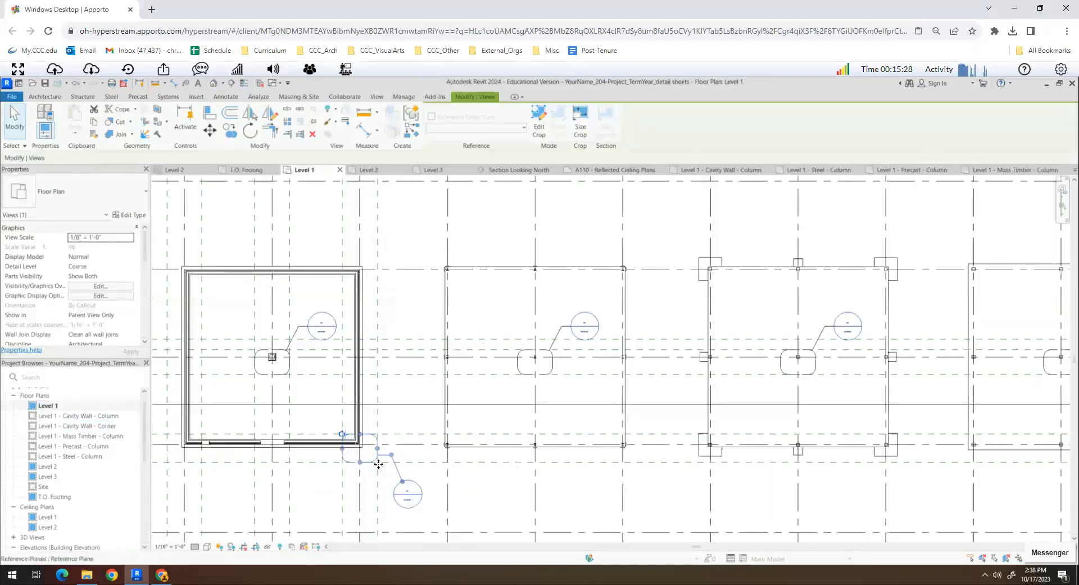
{"action": "scroll", "coordinate": [379, 464], "scroll_direction": "down", "scroll_amount": 3}
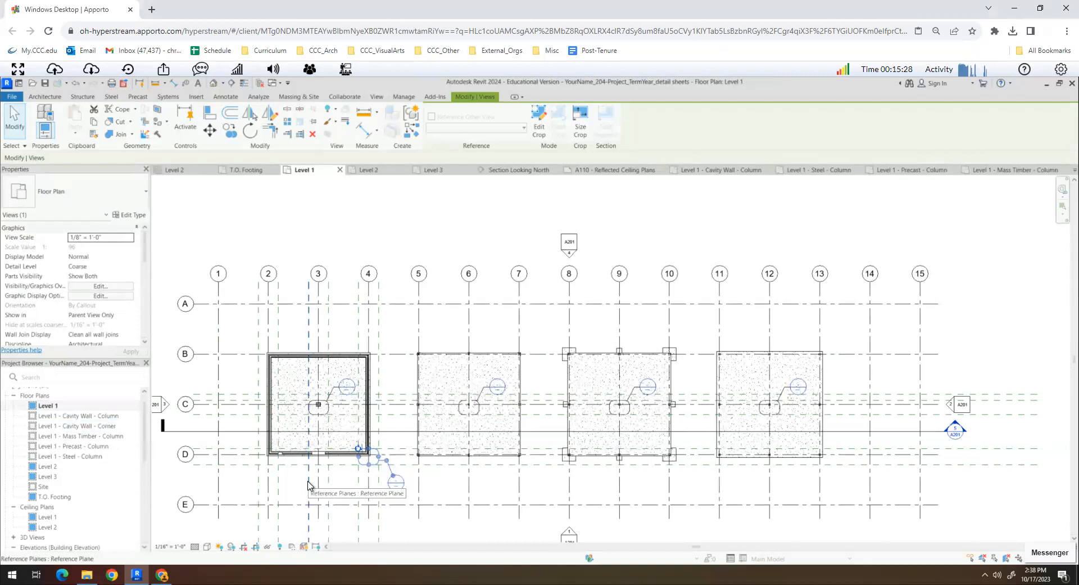
{"action": "left_click", "coordinate": [228, 132]}
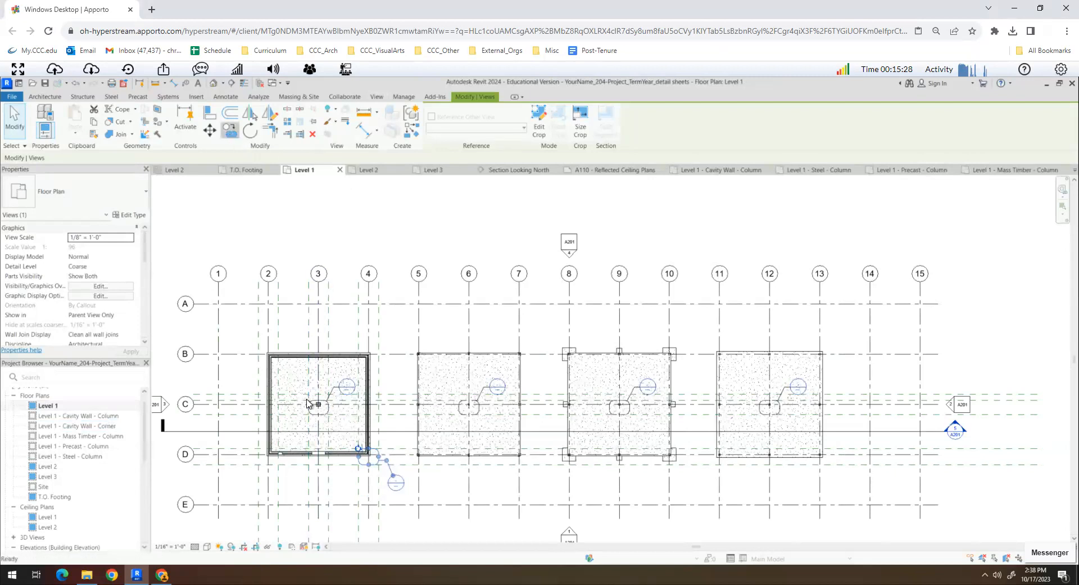
{"action": "left_click", "coordinate": [319, 506]}
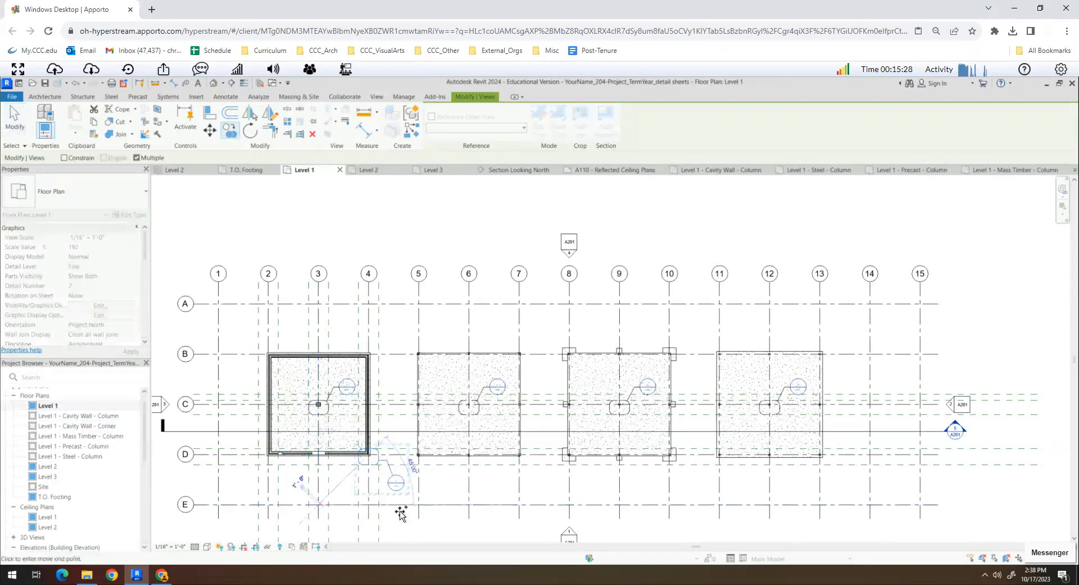
{"action": "left_click", "coordinate": [470, 506]}
{"action": "left_click", "coordinate": [619, 505]}
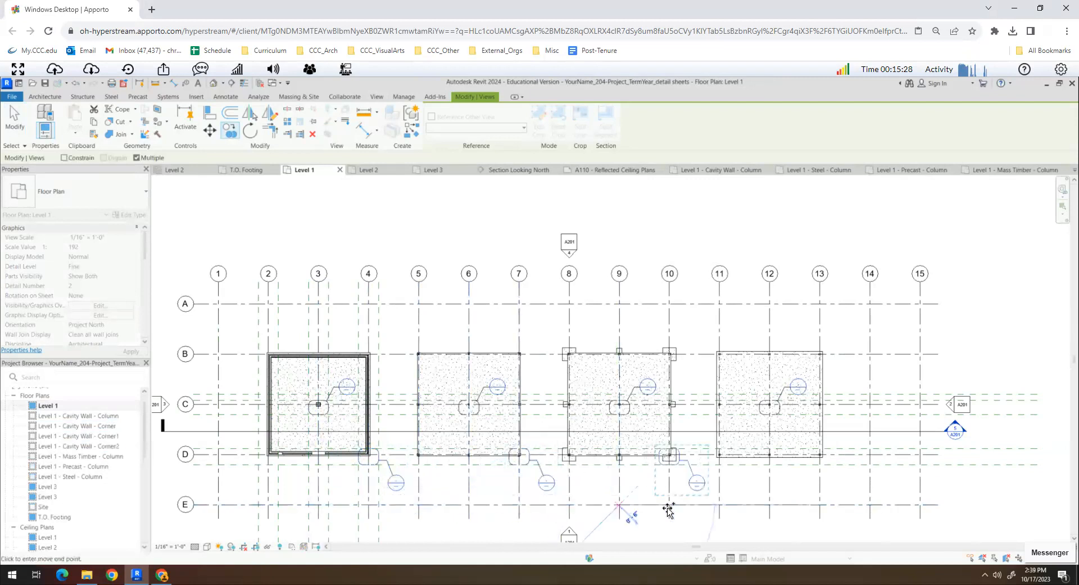
{"action": "left_click", "coordinate": [769, 504]}
{"action": "key", "text": "Escape"}
{"action": "key", "text": "Escape"}
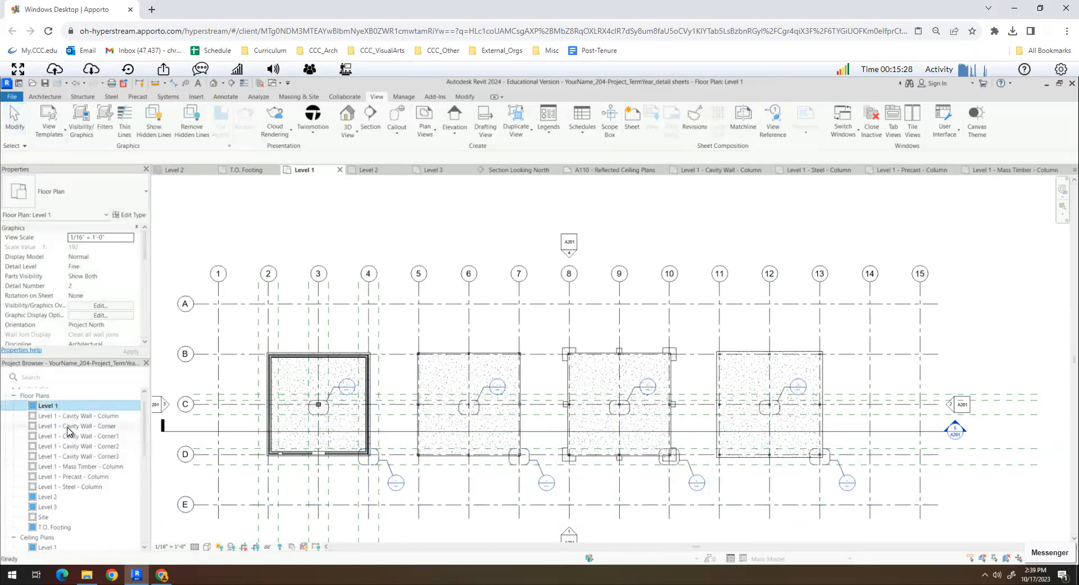
Rename the second building's corner callout view, Level 1 - Cavity Wall - Corner1, as "Level 1 - Steel - Corner".
{"action": "left_click", "coordinate": [68, 426]}
{"action": "left_click", "coordinate": [76, 436]}
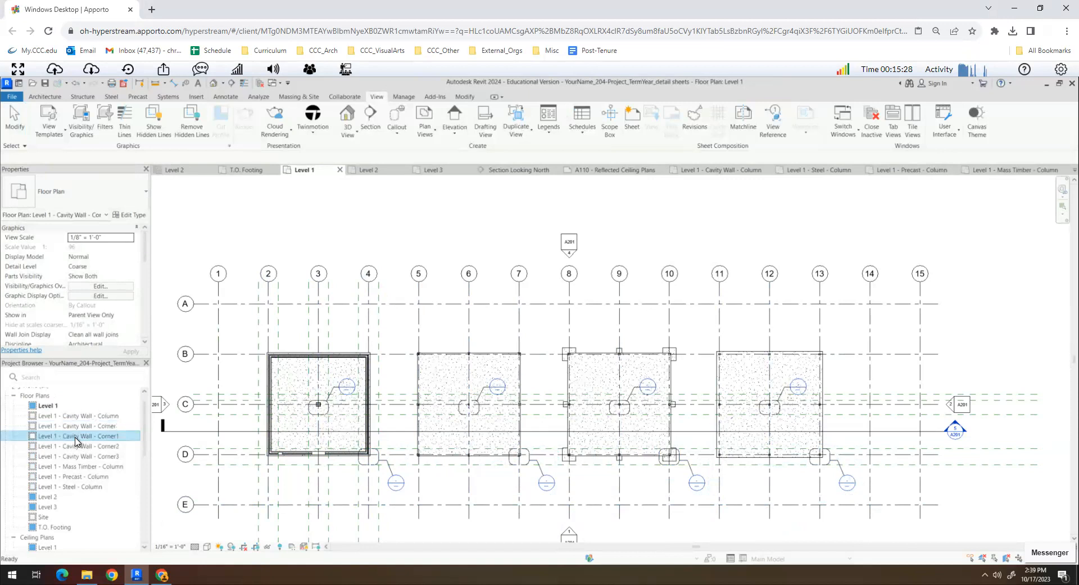
{"action": "right_click", "coordinate": [77, 440]}
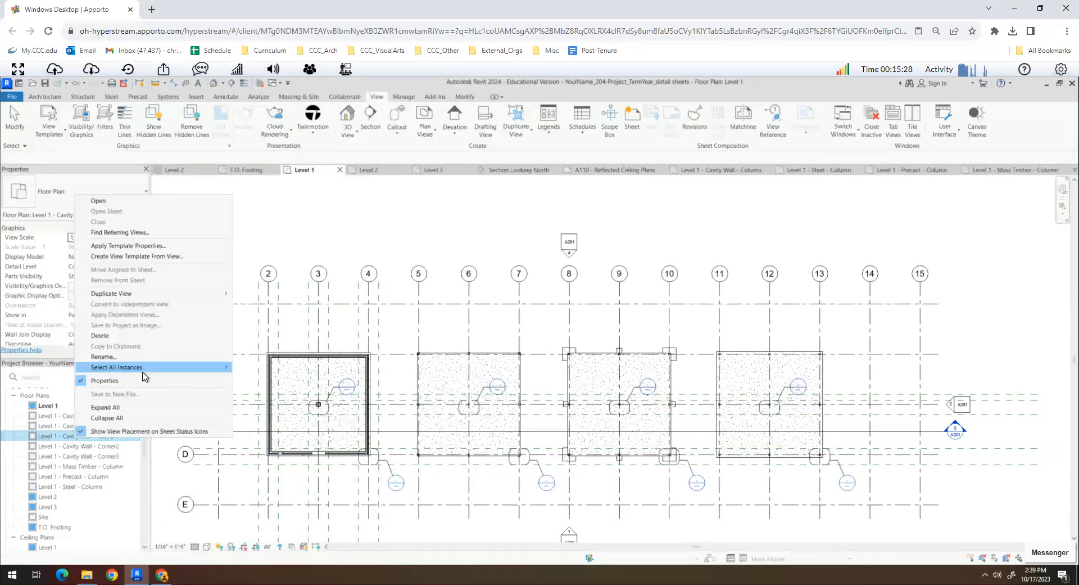
{"action": "left_click", "coordinate": [107, 356]}
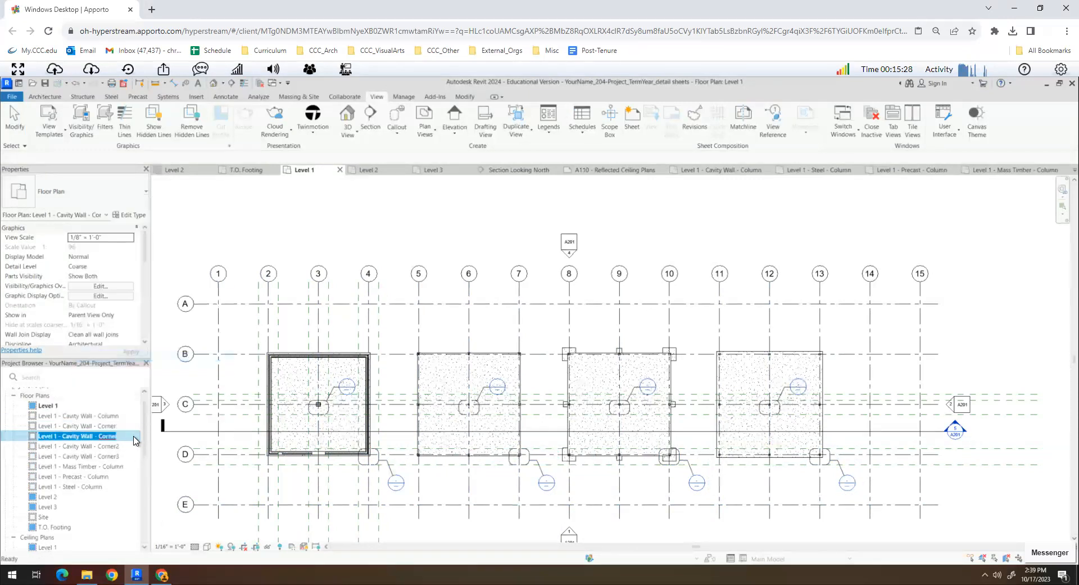
{"action": "left_click", "coordinate": [94, 434]}
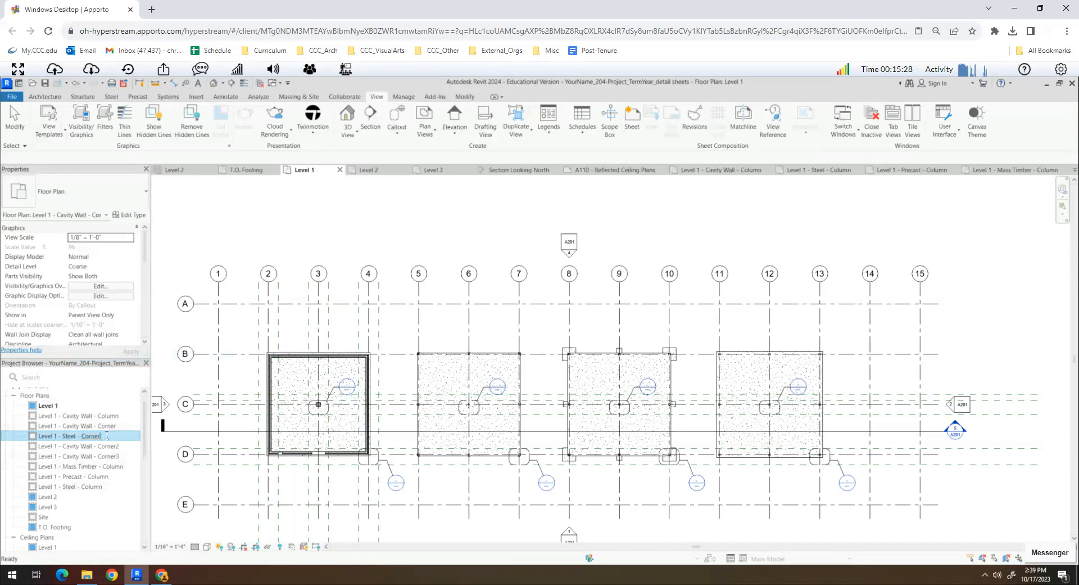
{"action": "key", "text": "Return"}
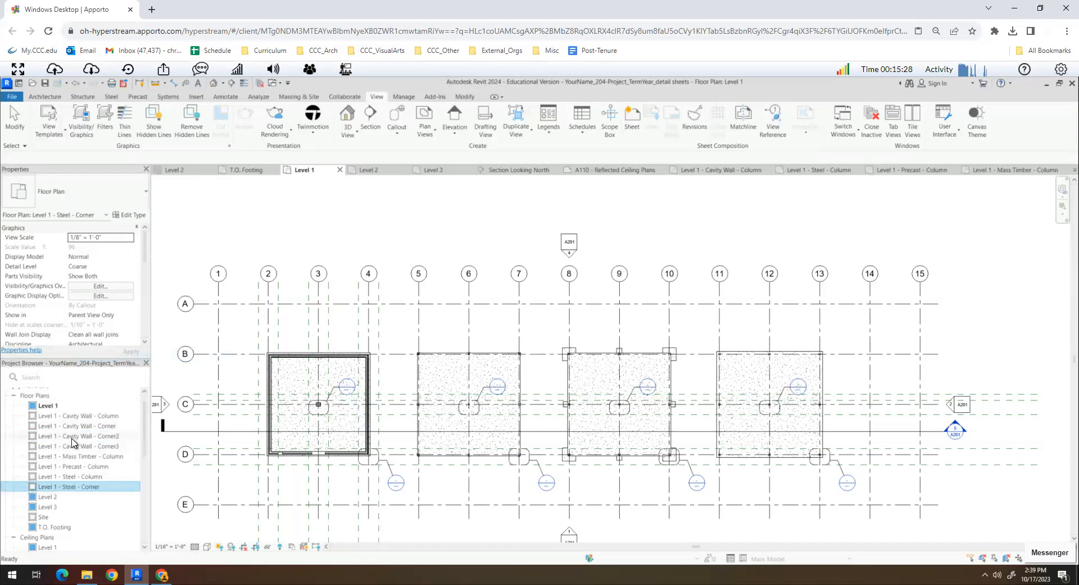
Rename the third building's corner callout view, Level 1 - Cavity Wall - Corner2, as "Level 1 - Precast - Corner".
{"action": "right_click", "coordinate": [71, 438]}
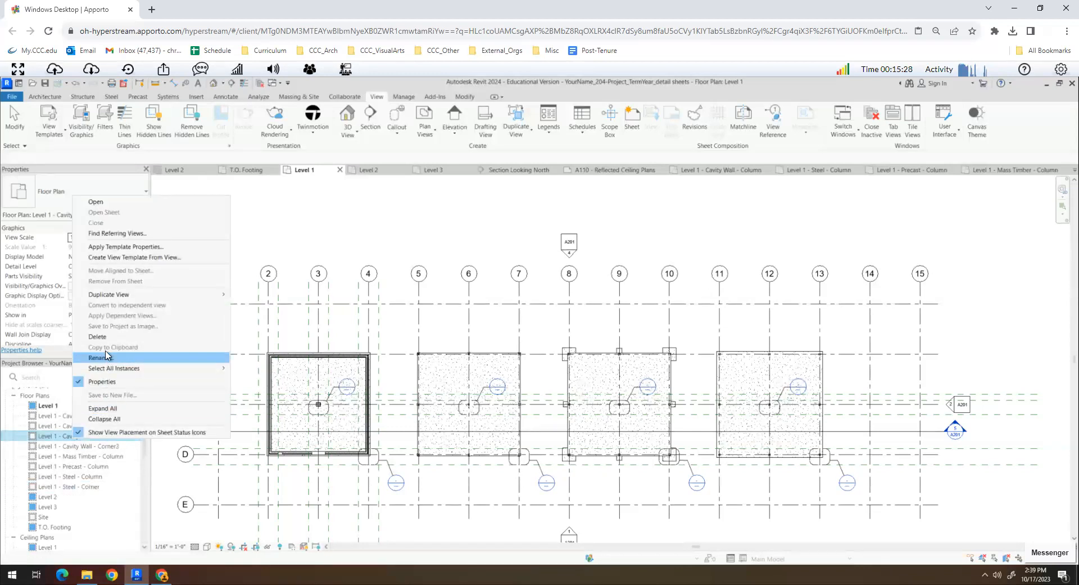
{"action": "left_click", "coordinate": [107, 356]}
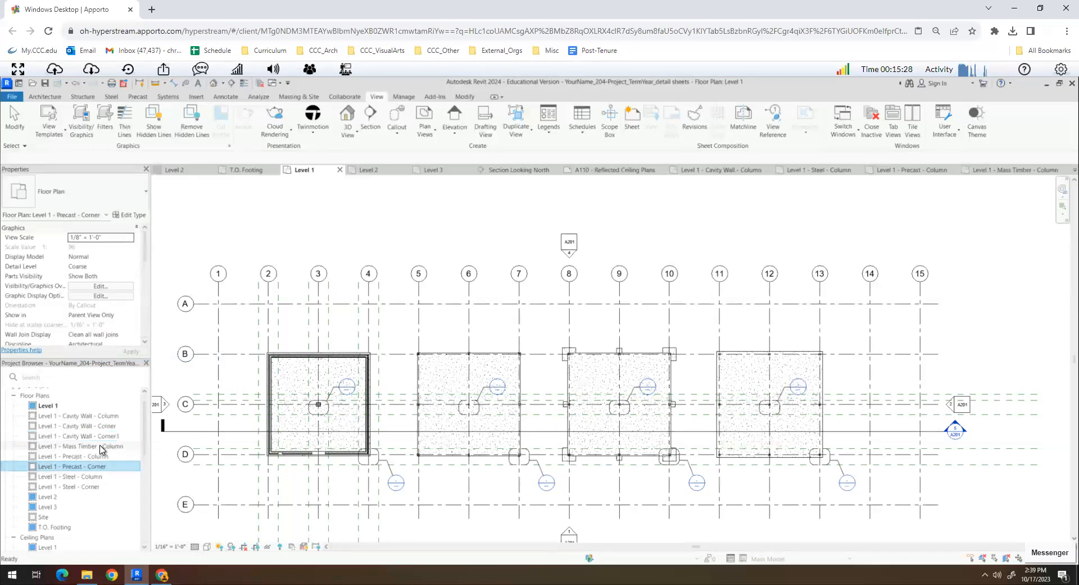
Rename the fourth building's corner callout view, Level 1 - Cavity Wall - Corner3, as "Level 1 - Mass Timber - Corner".
{"action": "right_click", "coordinate": [80, 438]}
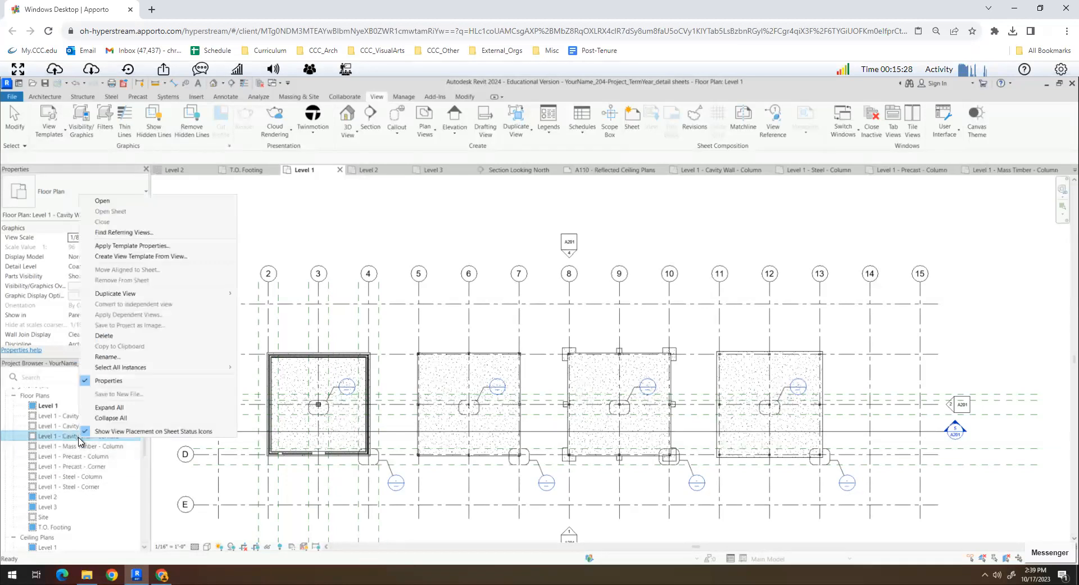
{"action": "left_click", "coordinate": [108, 357]}
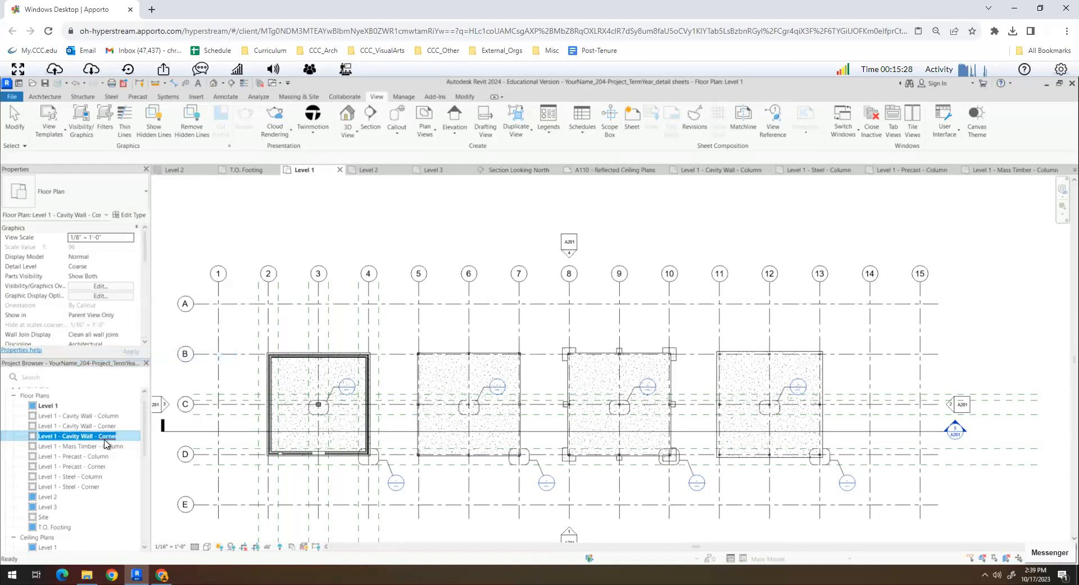
{"action": "left_click", "coordinate": [90, 436]}
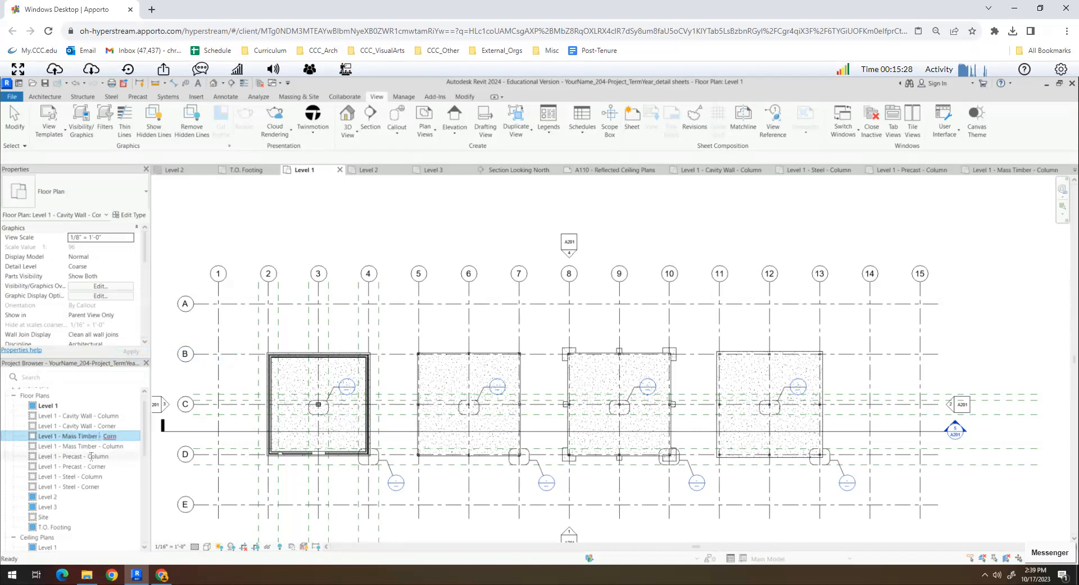
{"action": "type", "text": "er3"}
{"action": "key", "text": "BackSpace"}
{"action": "left_click", "coordinate": [237, 447]}
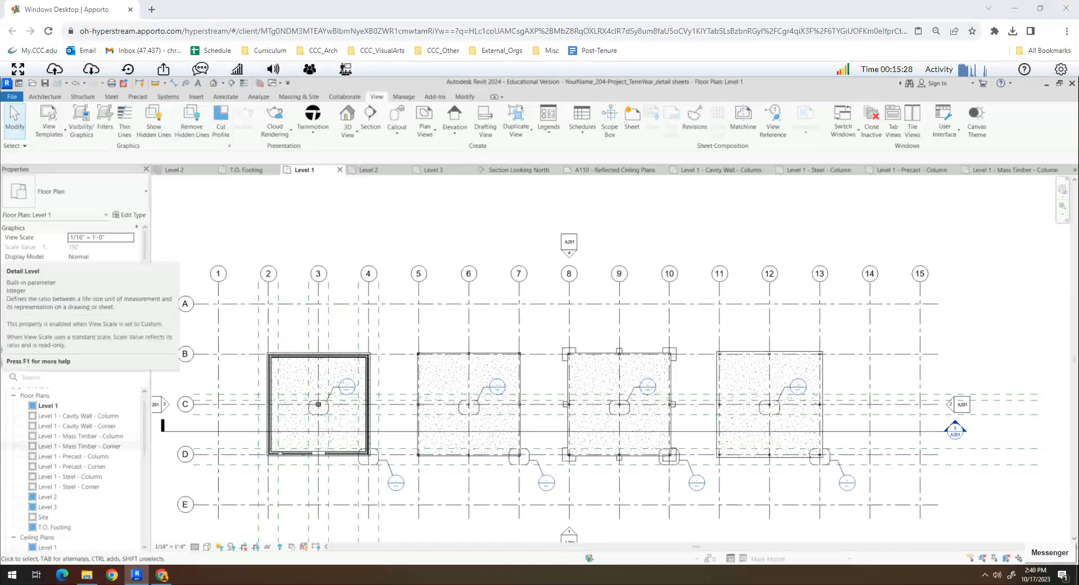
Open the Level 2 reflected ceiling plan to show the framing of the four buildings.
{"action": "scroll", "coordinate": [374, 244], "scroll_direction": "down", "scroll_amount": 2}
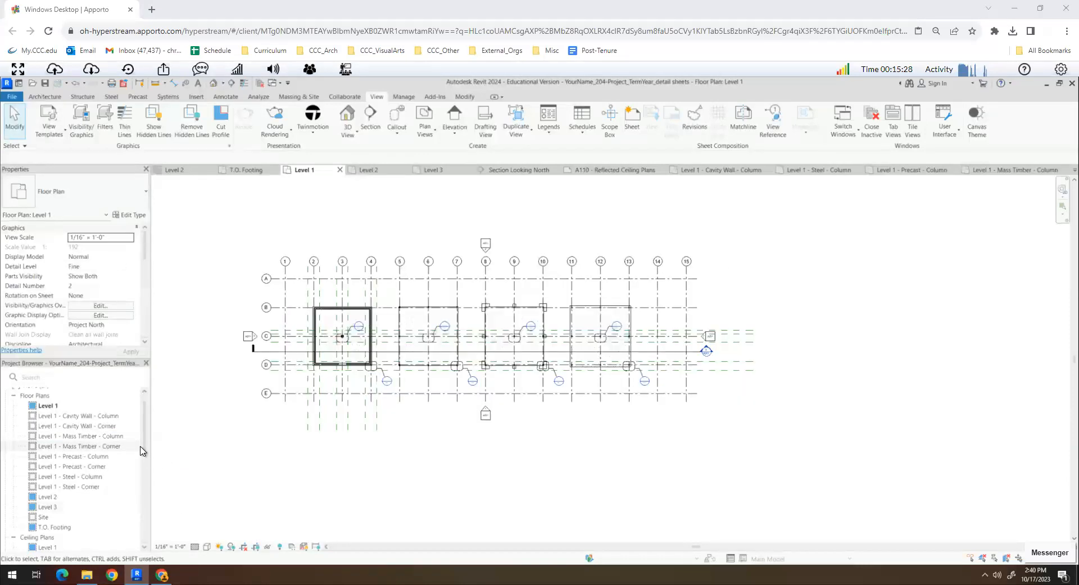
{"action": "left_click", "coordinate": [113, 446]}
{"action": "scroll", "coordinate": [68, 458], "scroll_direction": "down", "scroll_amount": 3}
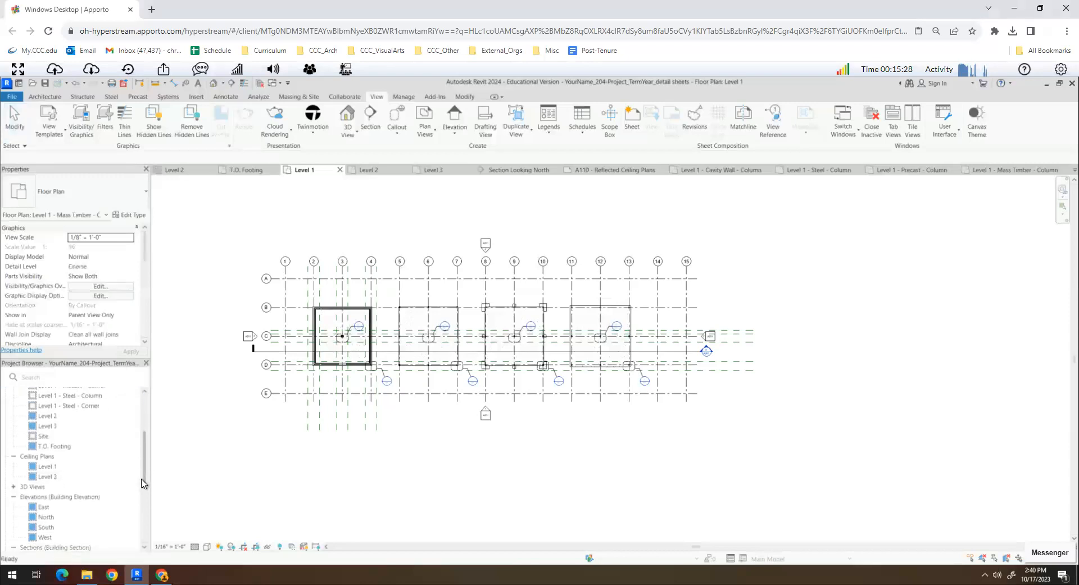
{"action": "double_click", "coordinate": [48, 469]}
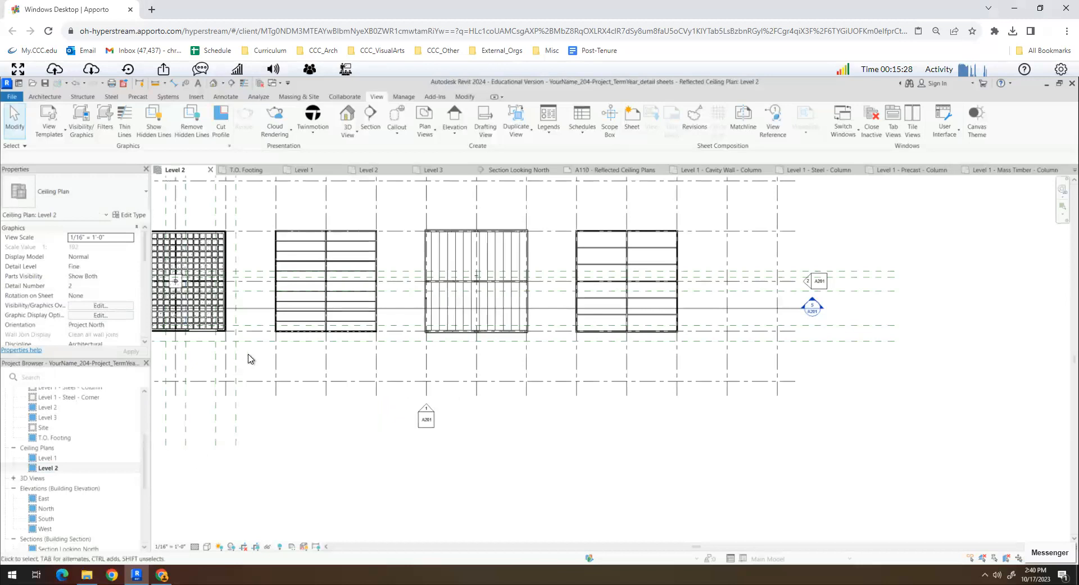
{"action": "scroll", "coordinate": [413, 340], "scroll_direction": "down", "scroll_amount": 2}
{"action": "scroll", "coordinate": [394, 315], "scroll_direction": "up", "scroll_amount": 2}
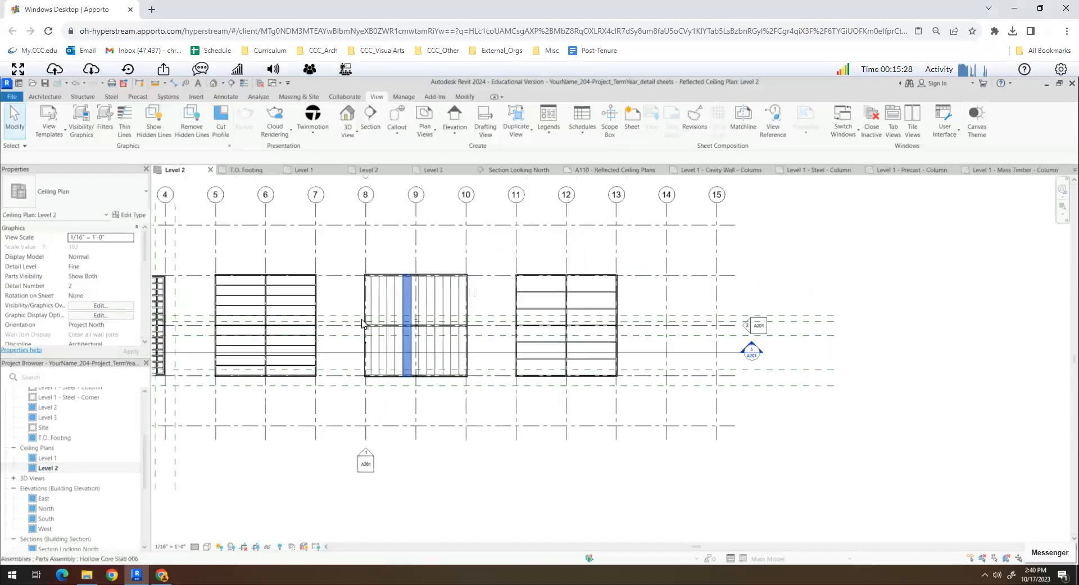
{"action": "scroll", "coordinate": [338, 284], "scroll_direction": "up", "scroll_amount": 2}
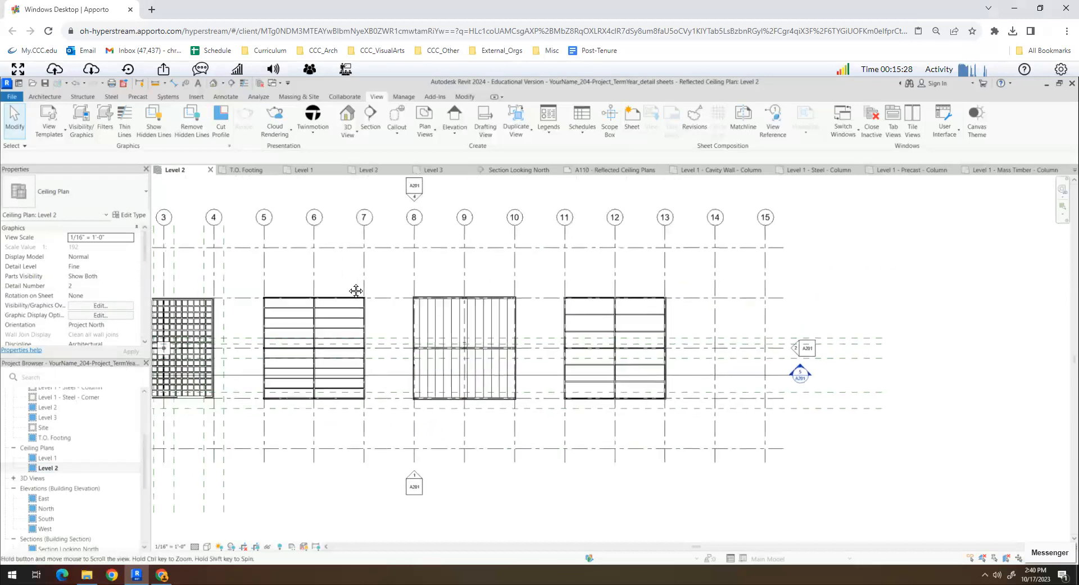
Place a rectangular callout around the center column of the first building at grid C-3, using the surrounding reference planes as its corners.
{"action": "scroll", "coordinate": [277, 273], "scroll_direction": "up", "scroll_amount": 2}
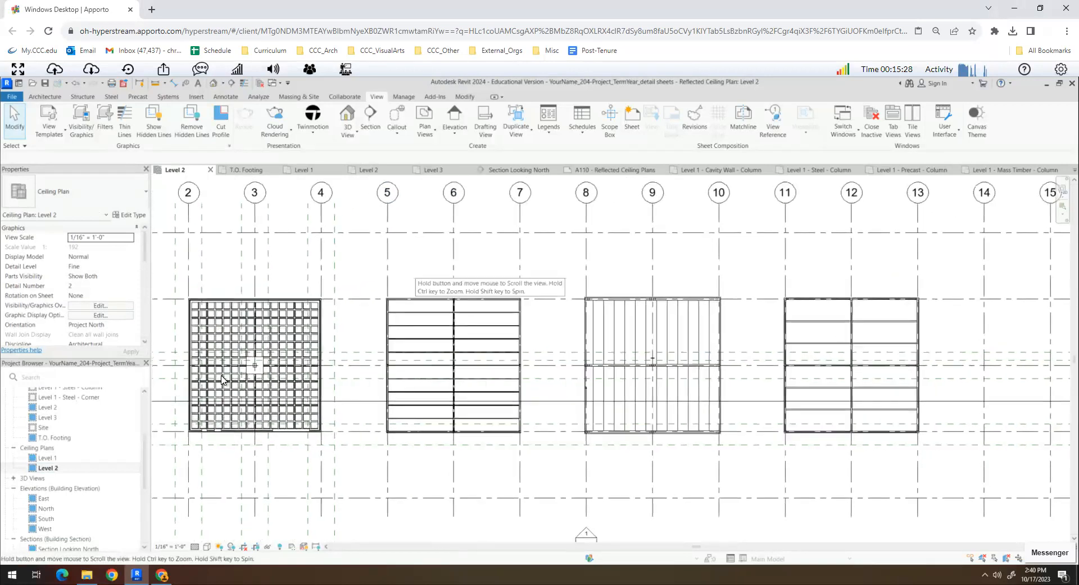
{"action": "scroll", "coordinate": [236, 387], "scroll_direction": "up", "scroll_amount": 5}
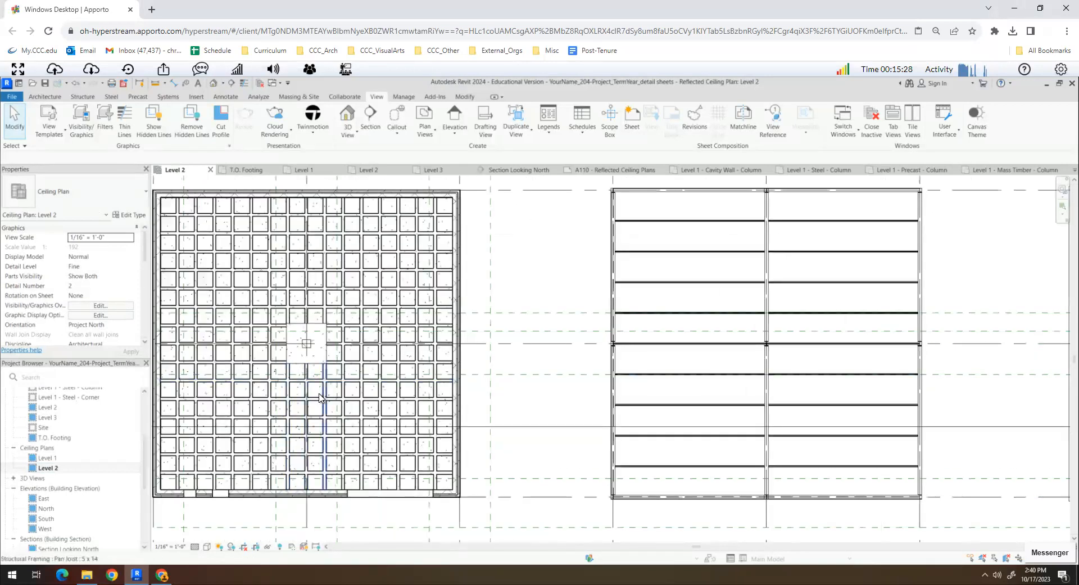
{"action": "left_click", "coordinate": [396, 125]}
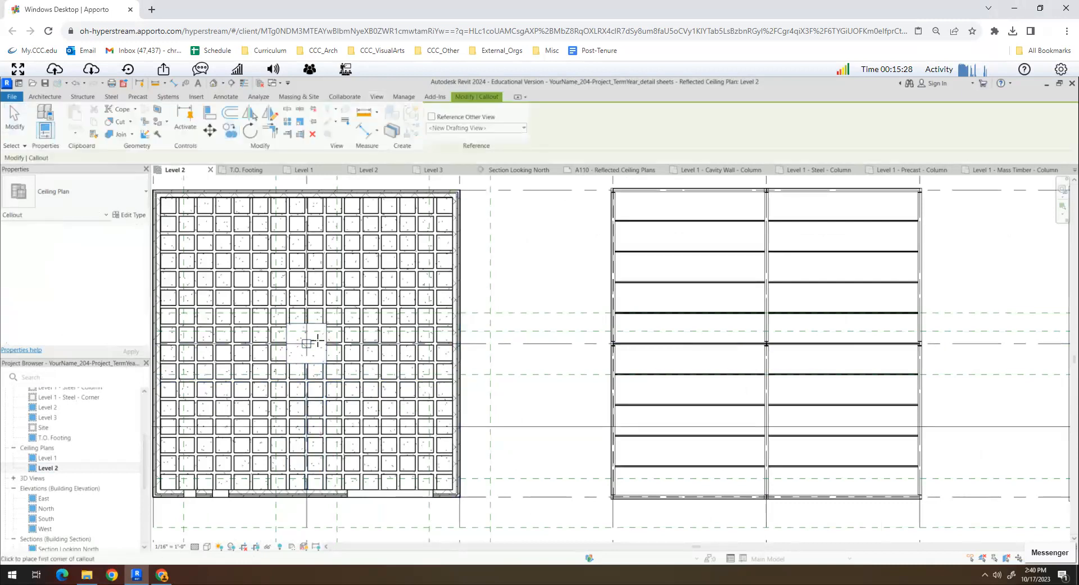
{"action": "left_click", "coordinate": [275, 374]}
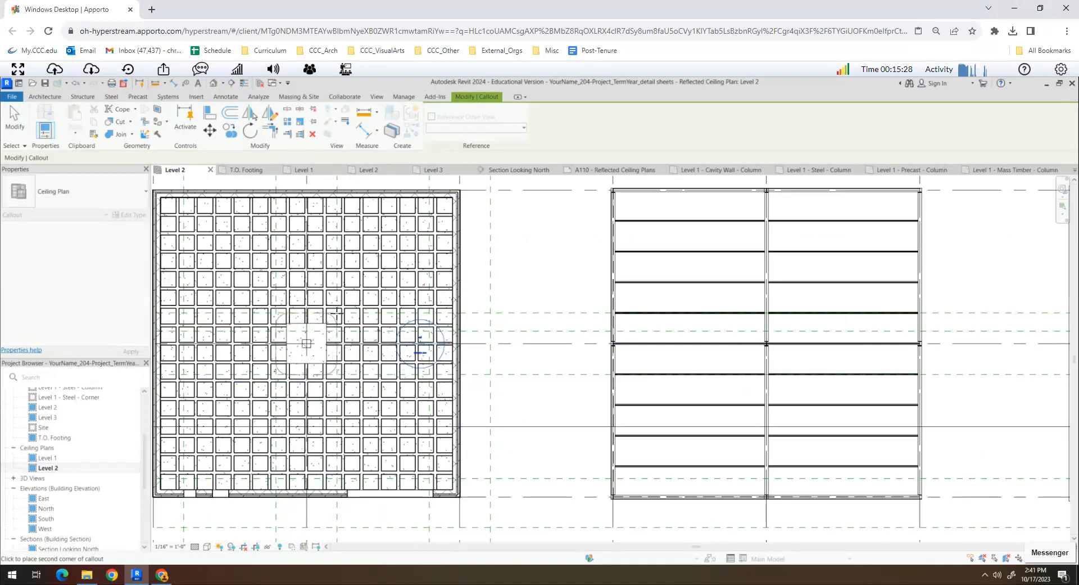
{"action": "left_click", "coordinate": [336, 313]}
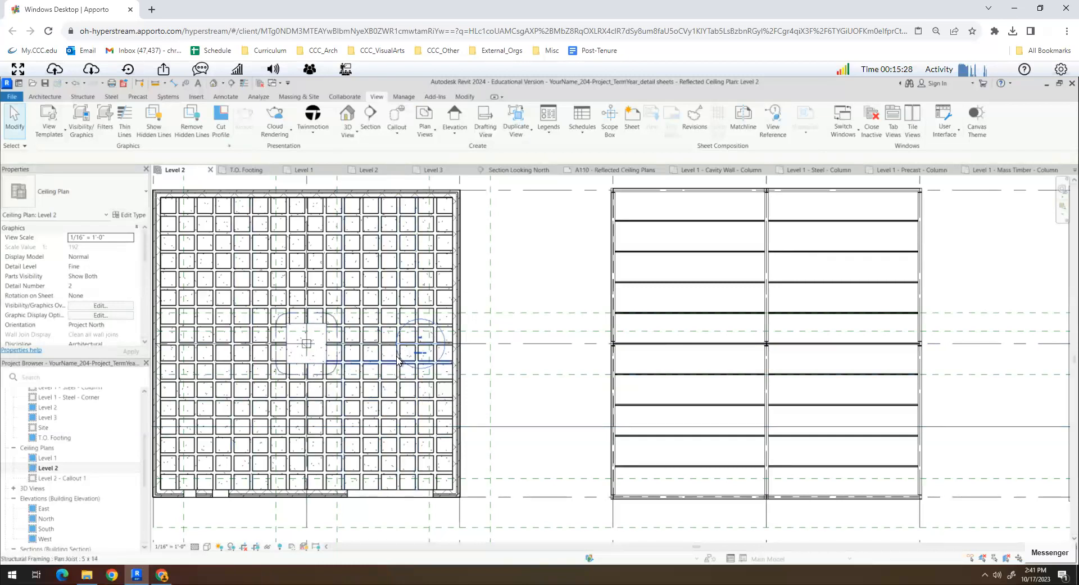
Move the new callout's head outside the first building, below grid C, with a horizontal leader and an angled elbow.
{"action": "scroll", "coordinate": [425, 366], "scroll_direction": "down", "scroll_amount": 4}
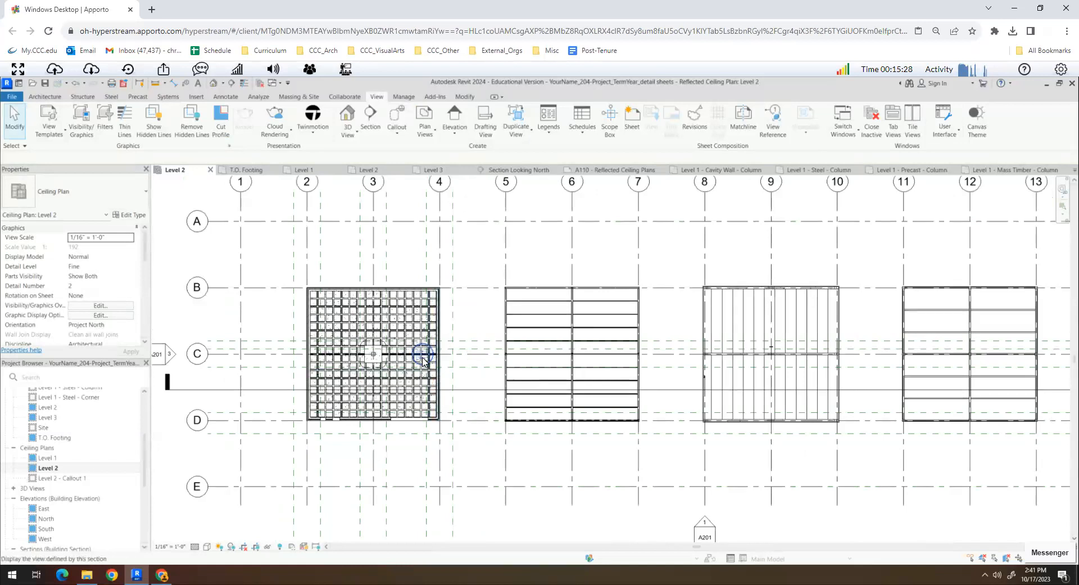
{"action": "scroll", "coordinate": [424, 361], "scroll_direction": "up", "scroll_amount": 5}
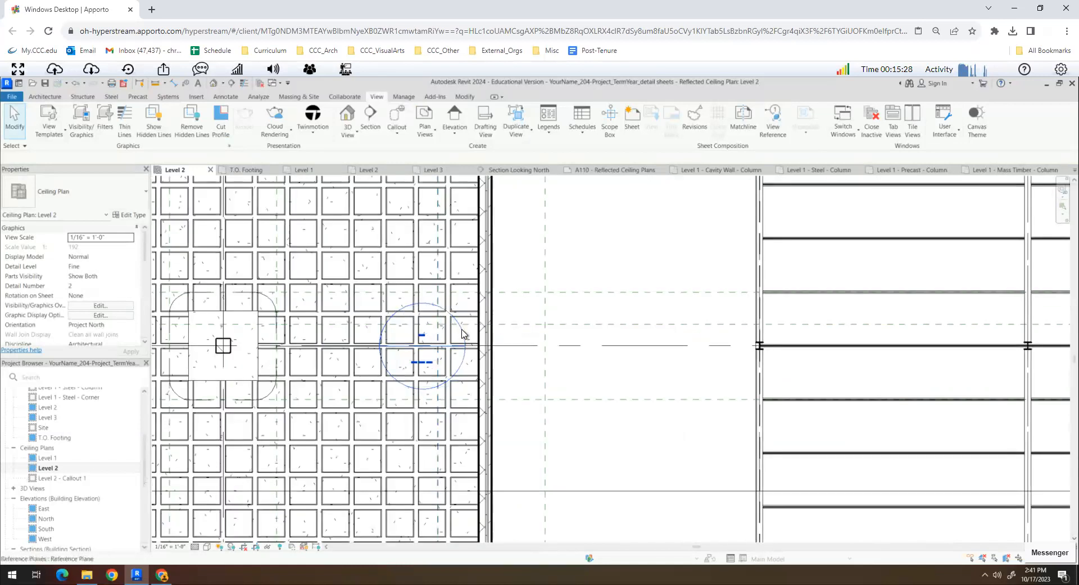
{"action": "left_click", "coordinate": [276, 329]}
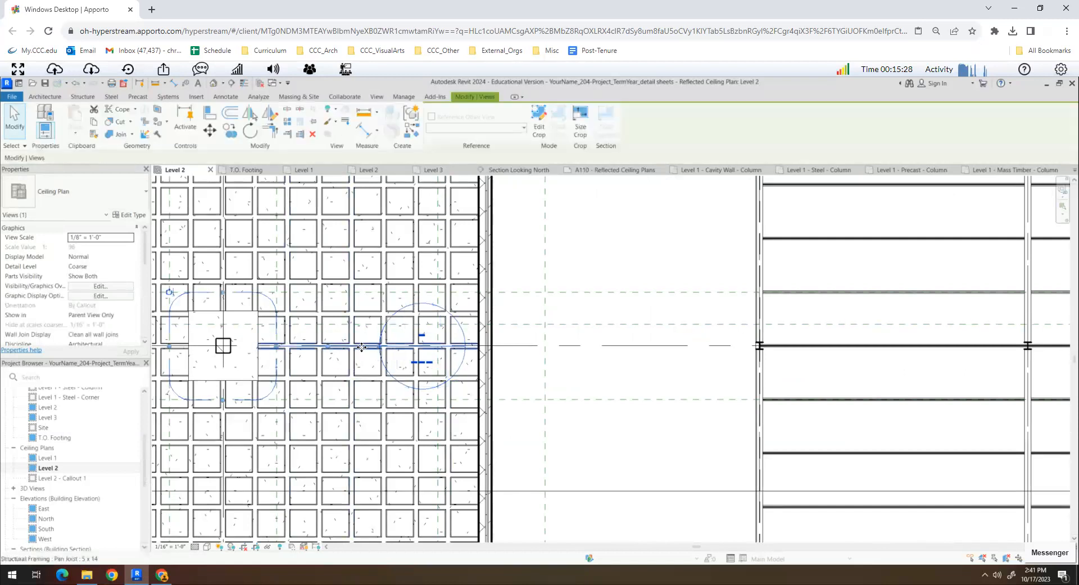
{"action": "left_click_drag", "start_coordinate": [381, 346], "coordinate": [508, 368]}
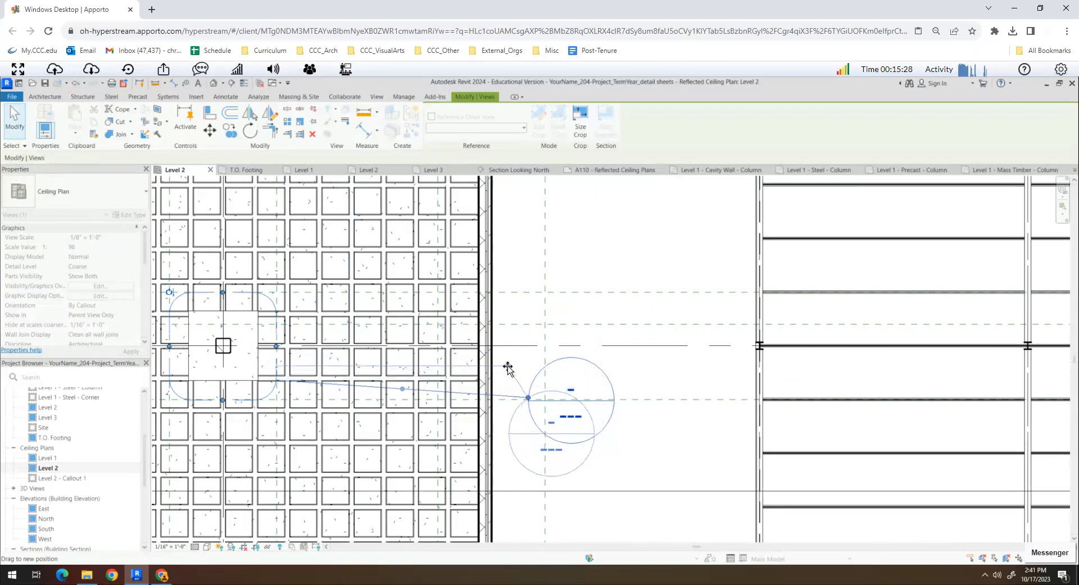
{"action": "left_click_drag", "start_coordinate": [507, 366], "coordinate": [509, 366]}
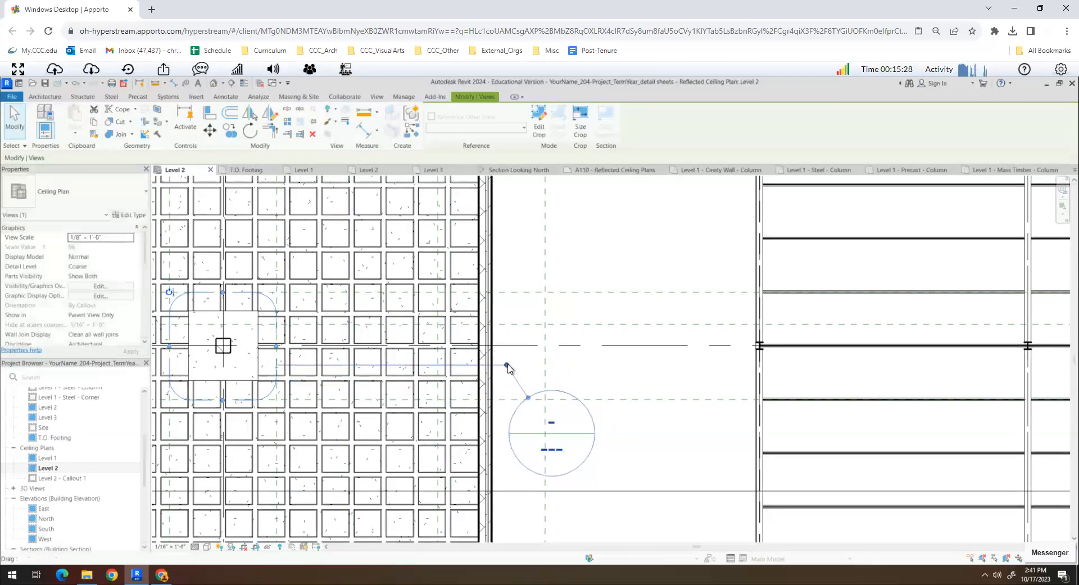
{"action": "left_click", "coordinate": [602, 380]}
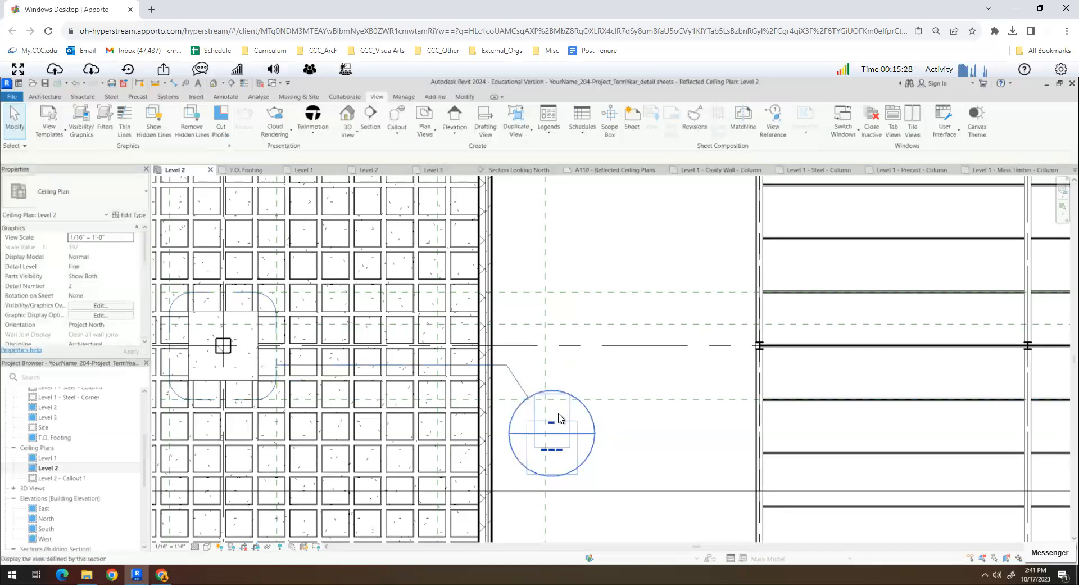
Copy the first building's column callout to the other three buildings, from grid 3 to grids 6, 9 and 12.
{"action": "scroll", "coordinate": [559, 419], "scroll_direction": "down", "scroll_amount": 2}
{"action": "scroll", "coordinate": [548, 425], "scroll_direction": "down", "scroll_amount": 2}
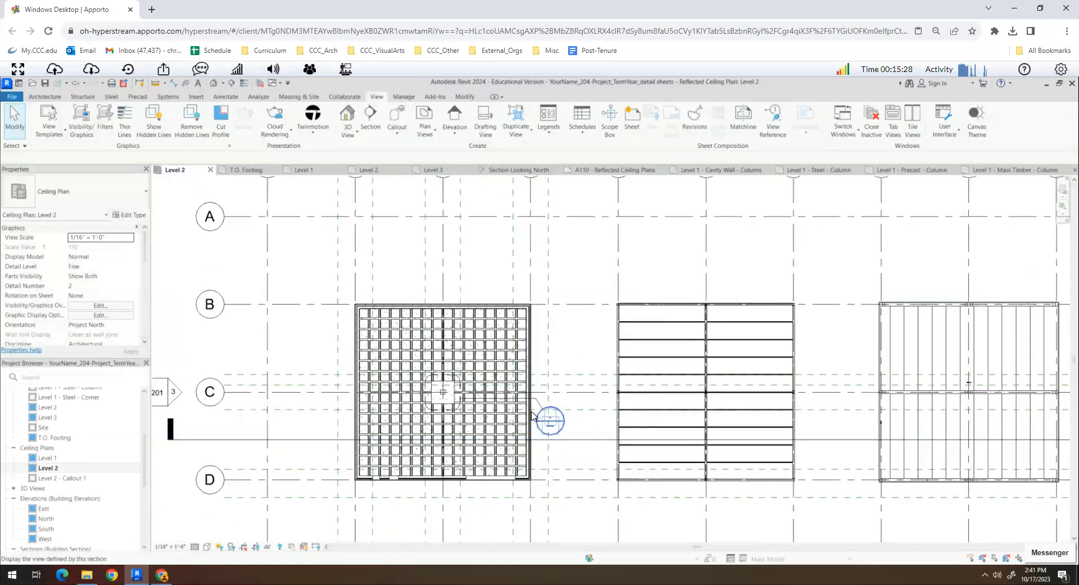
{"action": "left_click", "coordinate": [460, 402]}
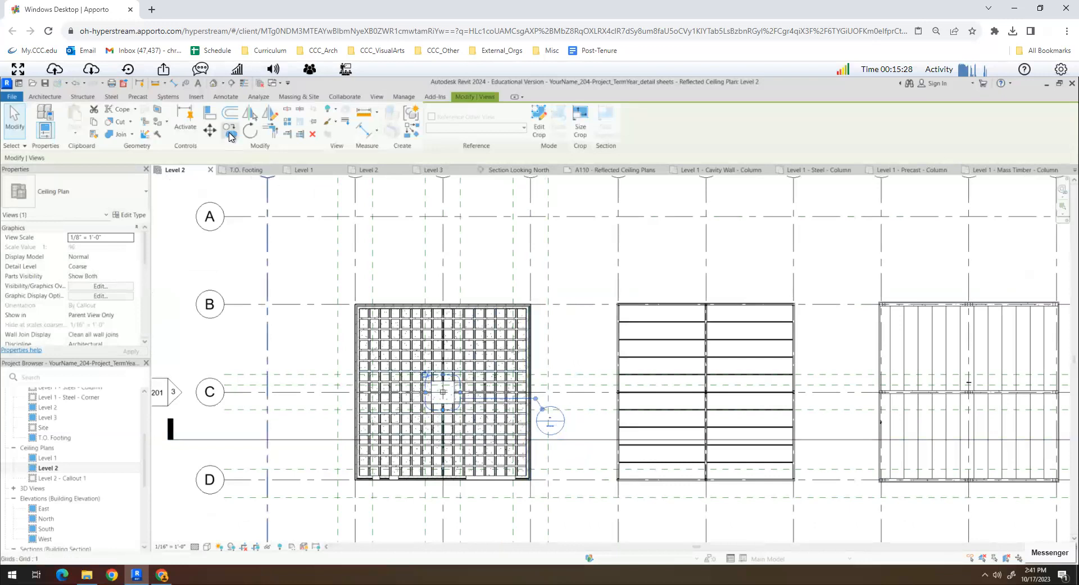
{"action": "left_click", "coordinate": [230, 135]}
{"action": "left_click", "coordinate": [443, 216]}
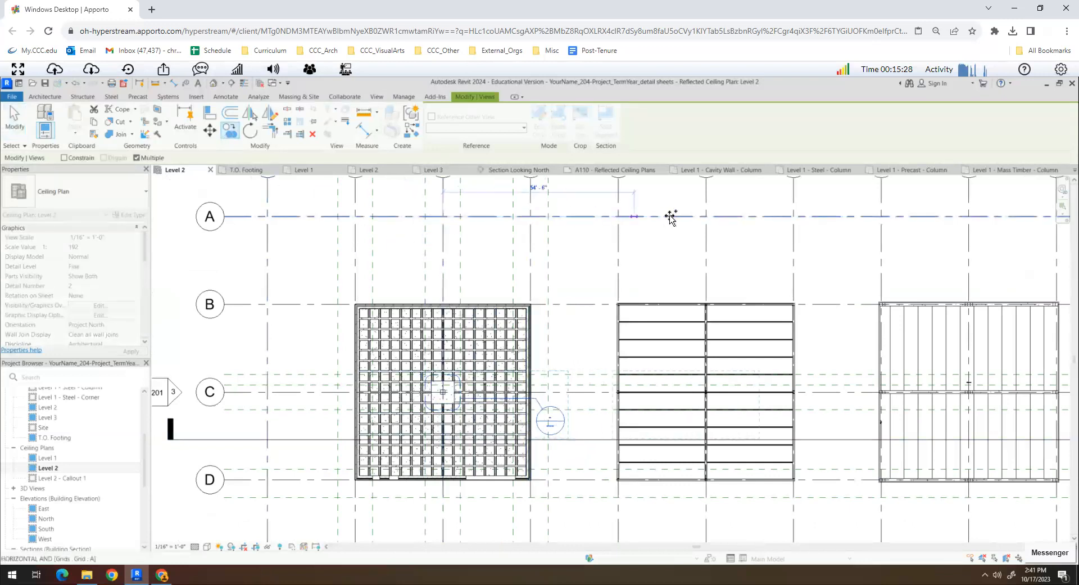
{"action": "left_click", "coordinate": [706, 216]}
{"action": "middle_click_drag", "start_coordinate": [748, 228], "coordinate": [579, 241]}
{"action": "left_click", "coordinate": [691, 229]}
{"action": "left_click", "coordinate": [952, 230]}
{"action": "key", "text": "Escape"}
{"action": "key", "text": "Escape"}
Rename the ceiling plan view Level 2 - Callout 1 as "Level 2 - RCP Cavity Wall".
{"action": "left_click", "coordinate": [61, 481]}
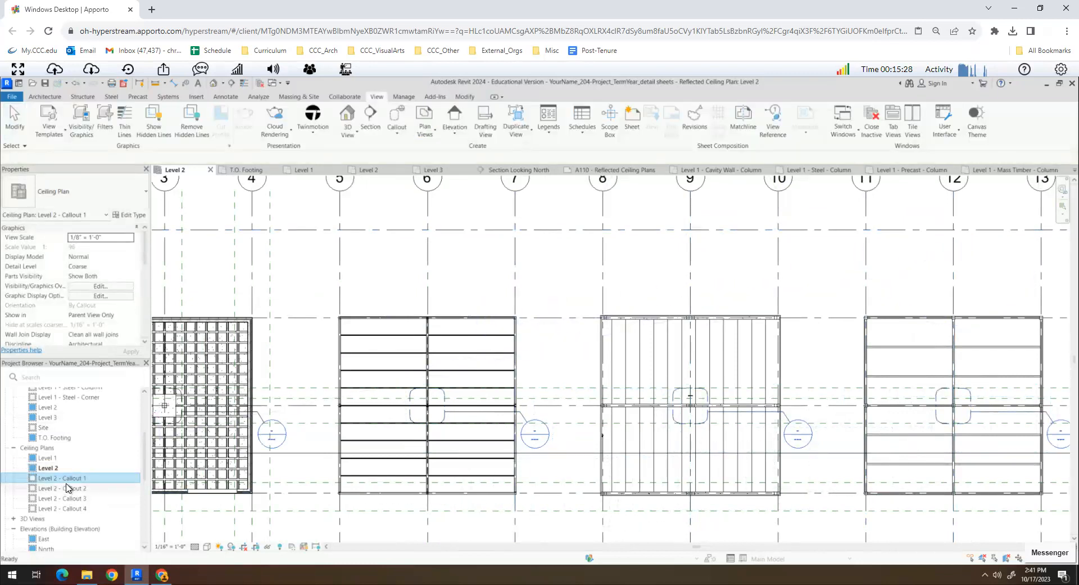
{"action": "right_click", "coordinate": [68, 487]}
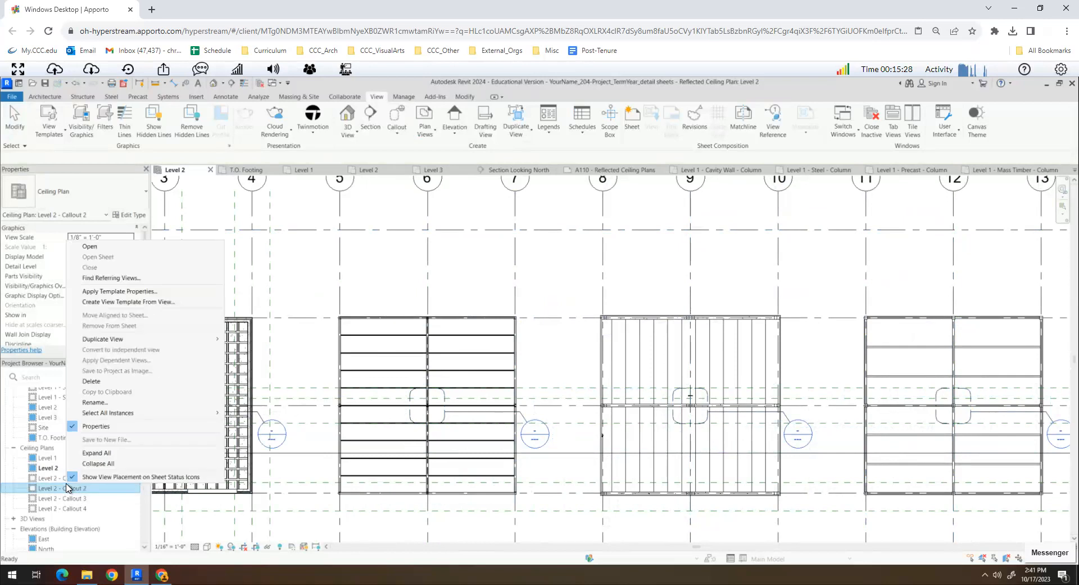
{"action": "left_click", "coordinate": [59, 478]}
{"action": "right_click", "coordinate": [69, 482]}
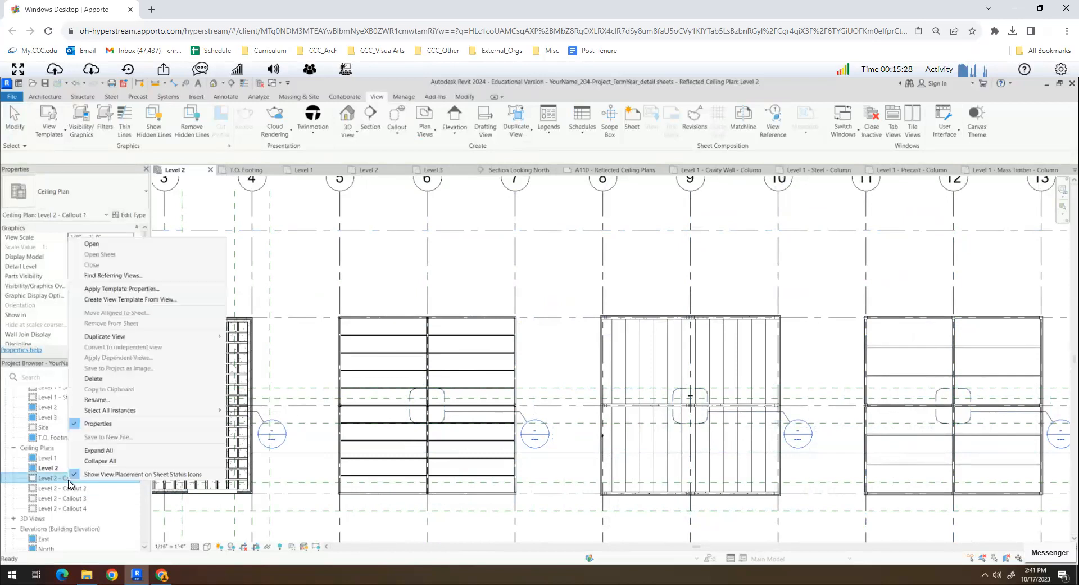
{"action": "left_click", "coordinate": [97, 399]}
{"action": "left_click", "coordinate": [88, 477]}
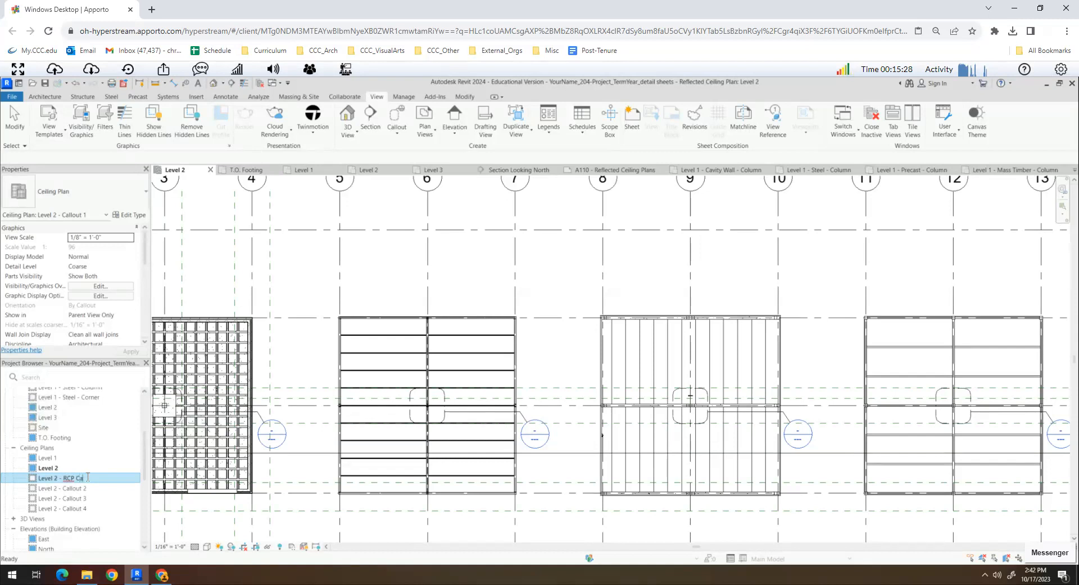
{"action": "key", "text": "Return"}
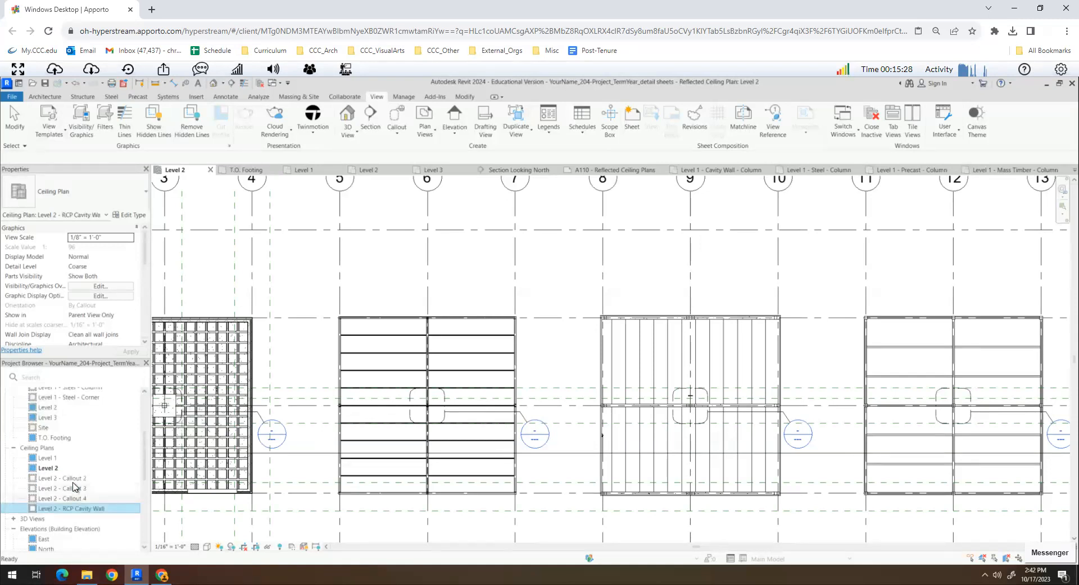
Rename the ceiling plan view Level 2 - Callout 2 as "Level 2 - RCP Steel".
{"action": "right_click", "coordinate": [75, 481]}
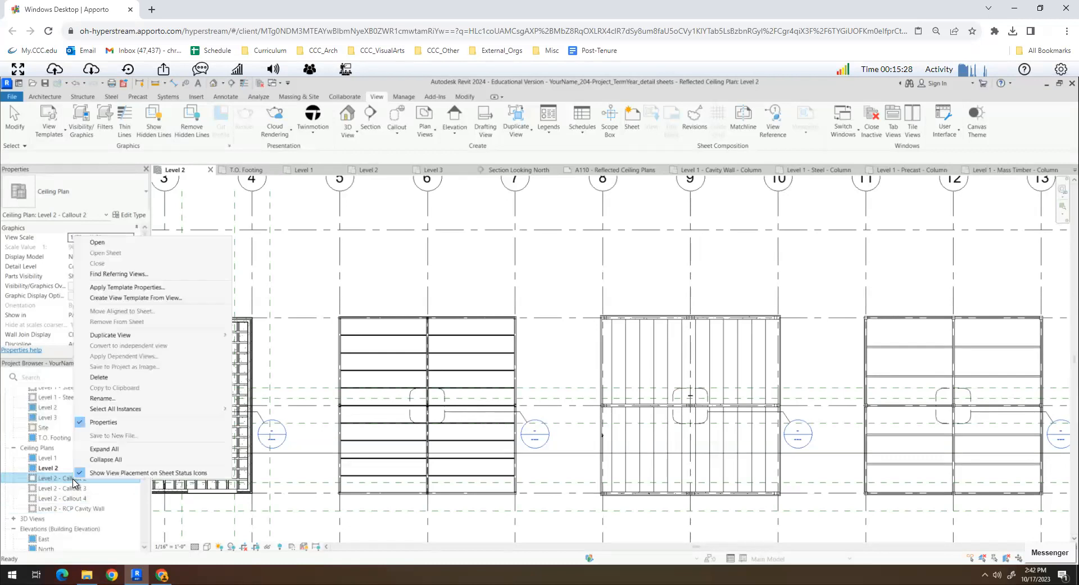
{"action": "left_click", "coordinate": [104, 398]}
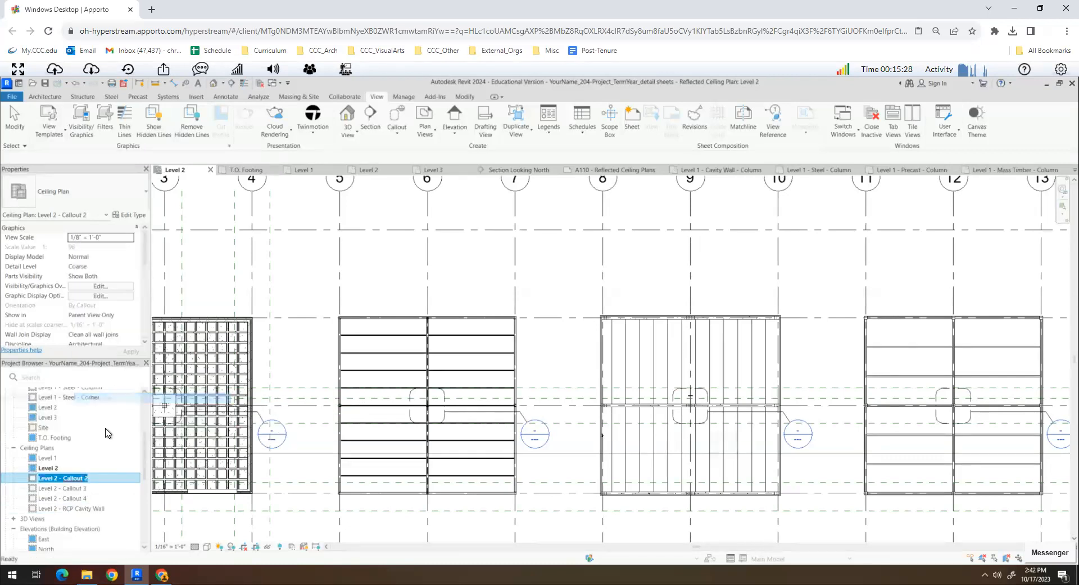
{"action": "left_click", "coordinate": [93, 478]}
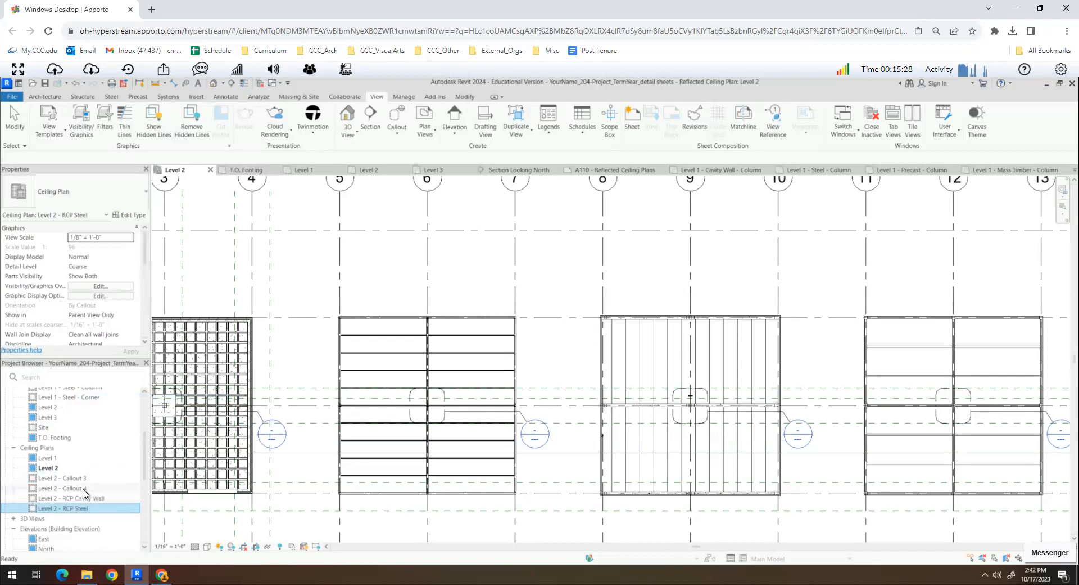
Rename the ceiling plan view Level 2 - Callout 3 as "Level 2 - RCP Precast".
{"action": "left_click", "coordinate": [75, 481]}
{"action": "left_click", "coordinate": [75, 480]}
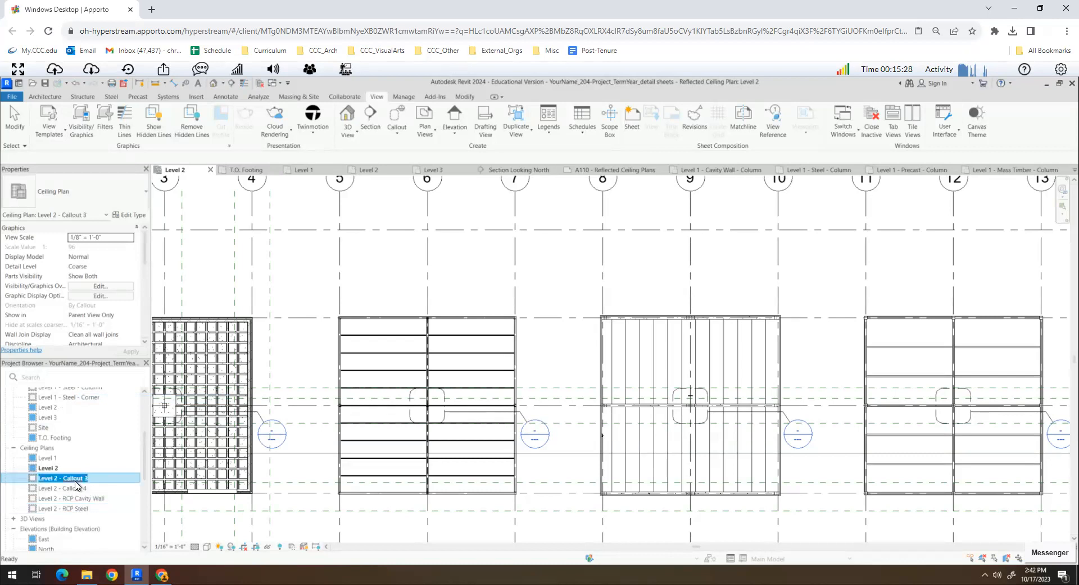
{"action": "left_click", "coordinate": [84, 479]}
{"action": "left_click_drag", "start_coordinate": [89, 478], "coordinate": [69, 480]}
{"action": "type", "text": "RC"}
{"action": "key", "text": "Return"}
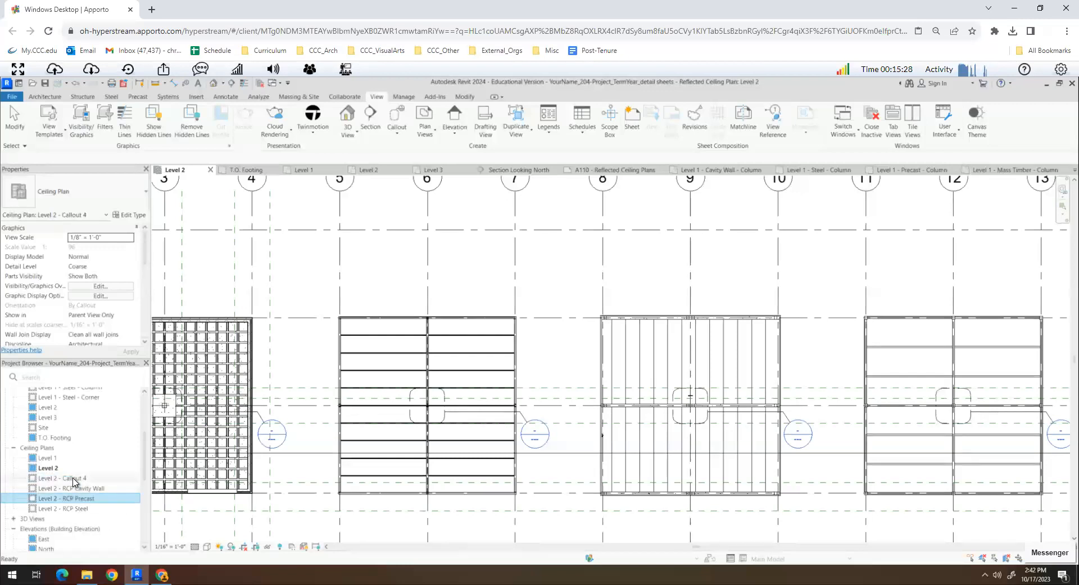
Rename the ceiling plan view Level 2 - Callout 4 as "Level 2 - RCP Mass Timber".
{"action": "right_click", "coordinate": [73, 478]}
{"action": "left_click", "coordinate": [102, 402]}
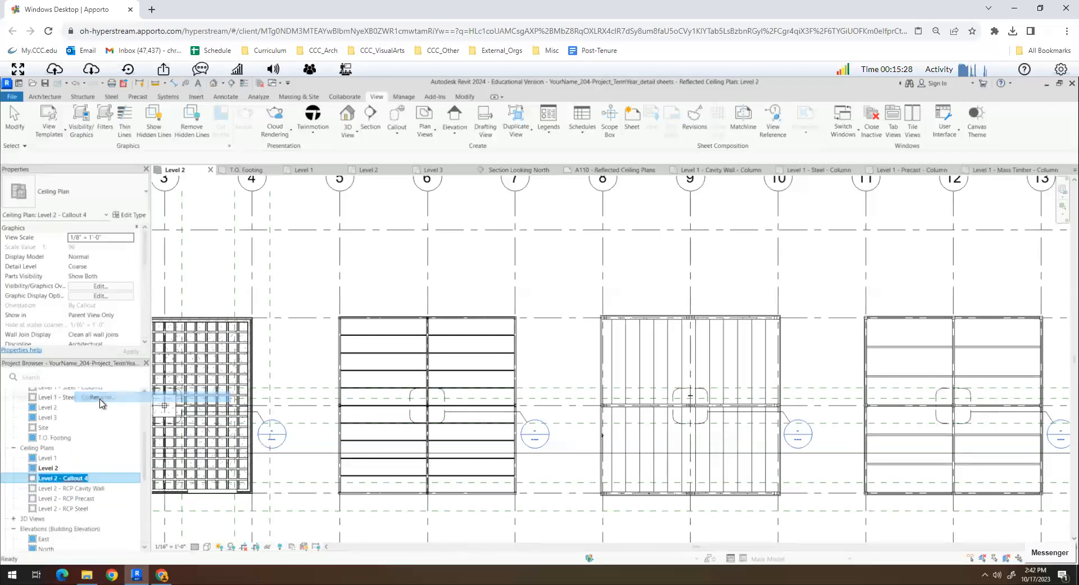
{"action": "left_click", "coordinate": [88, 477]}
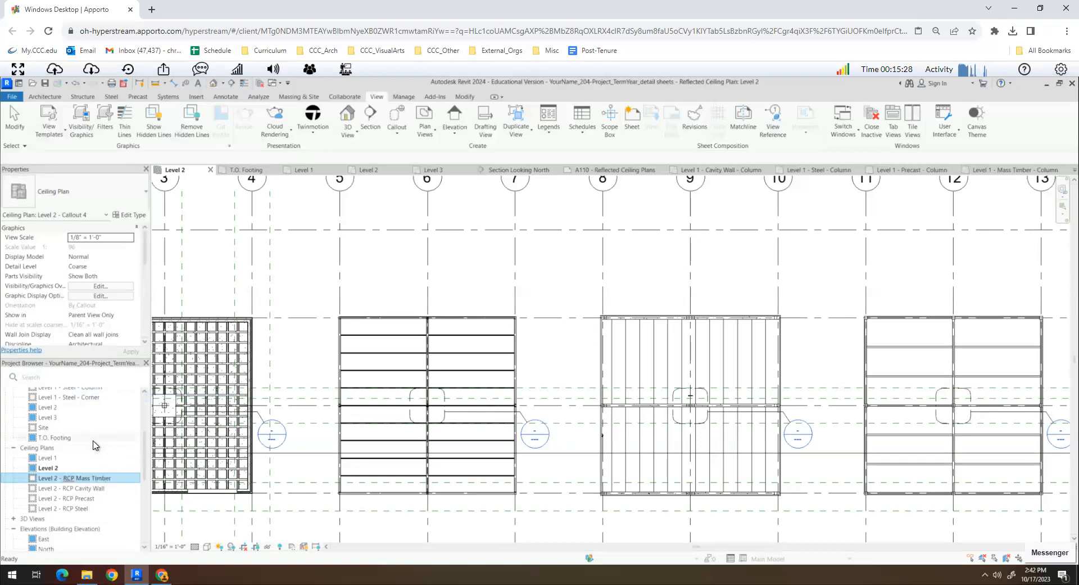
{"action": "key", "text": "Return"}
{"action": "left_click", "coordinate": [312, 364]}
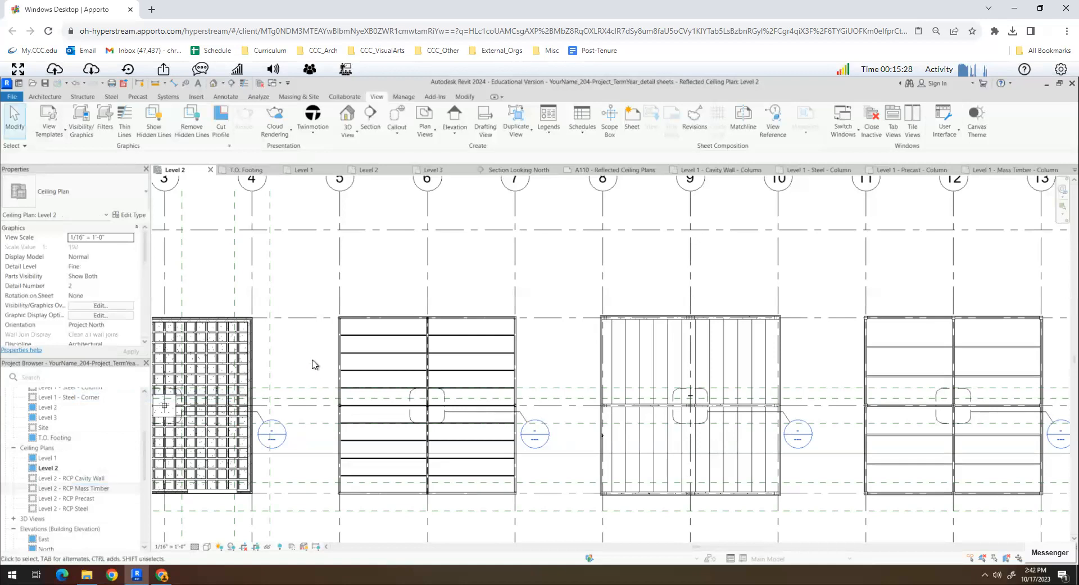
Open the Section Looking North building section to show the walls and framing of the four buildings.
{"action": "scroll", "coordinate": [309, 364], "scroll_direction": "down", "scroll_amount": 4}
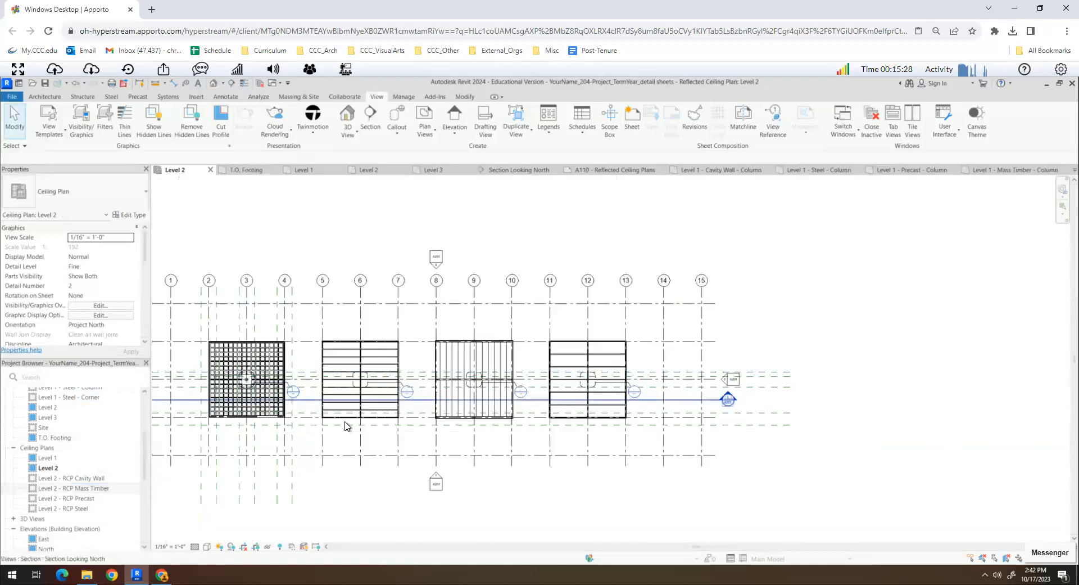
{"action": "left_click", "coordinate": [135, 488]}
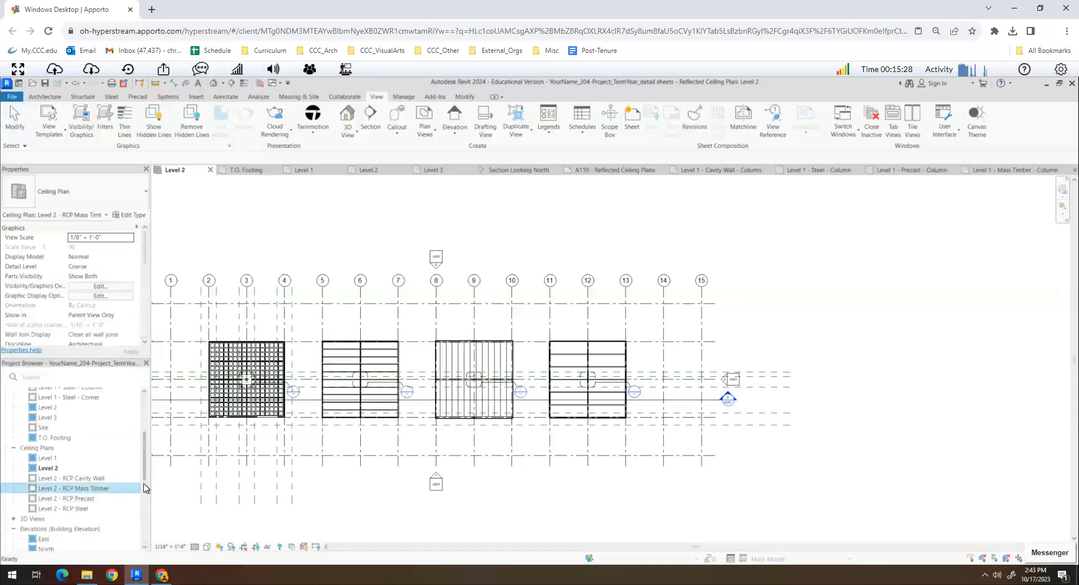
{"action": "scroll", "coordinate": [143, 497], "scroll_direction": "down", "scroll_amount": 2}
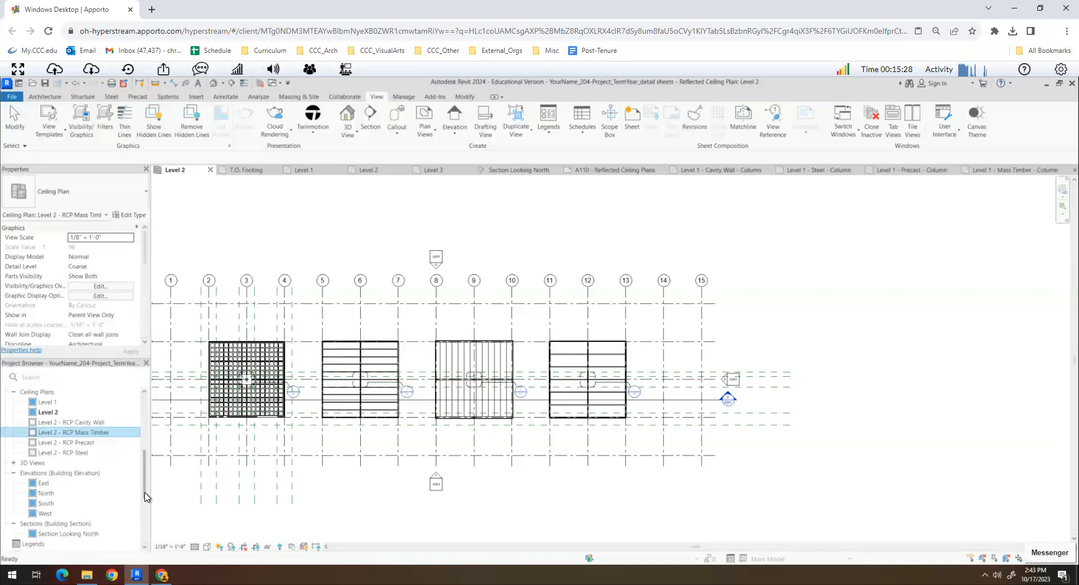
{"action": "scroll", "coordinate": [146, 502], "scroll_direction": "down", "scroll_amount": 2}
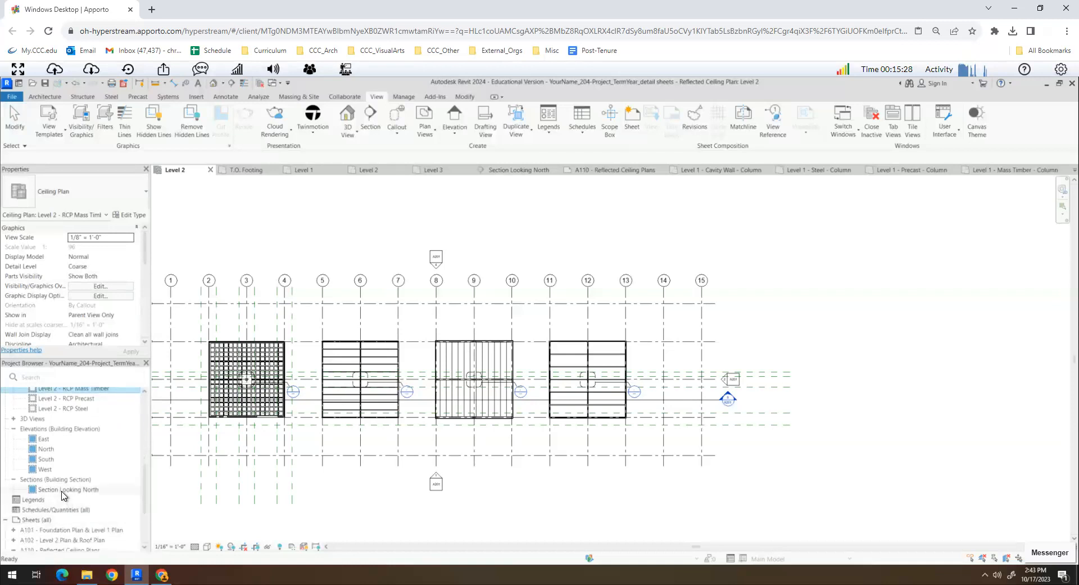
{"action": "left_click", "coordinate": [63, 491]}
{"action": "double_click", "coordinate": [64, 490]}
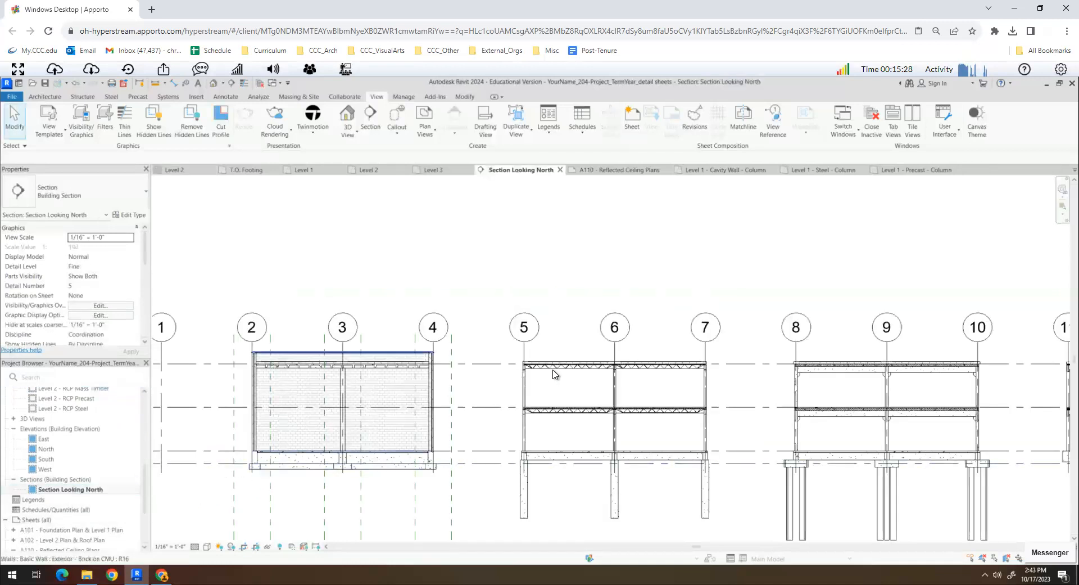
{"action": "scroll", "coordinate": [512, 379], "scroll_direction": "down", "scroll_amount": 3}
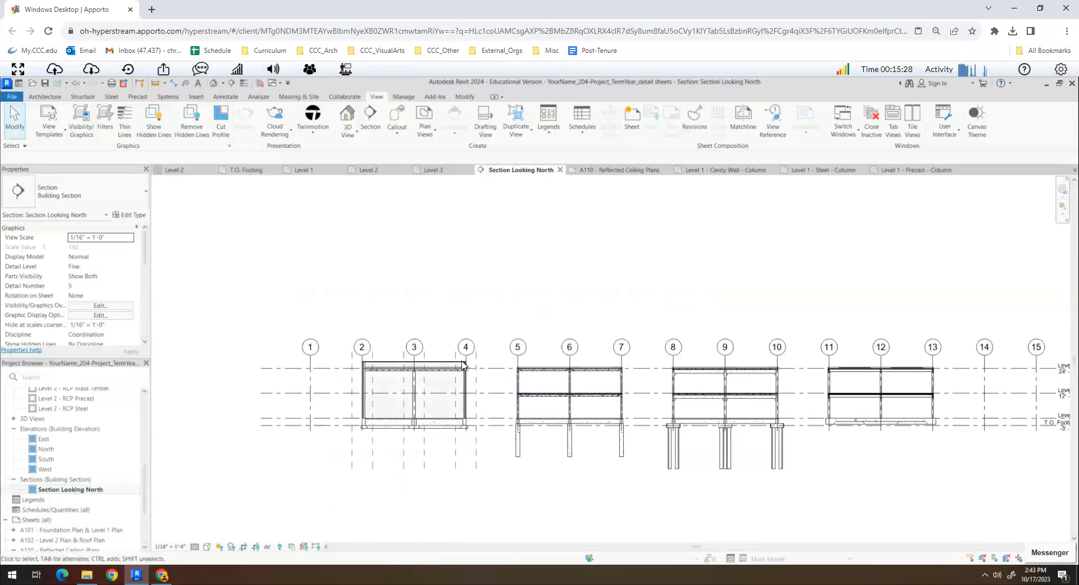
{"action": "scroll", "coordinate": [422, 346], "scroll_direction": "up", "scroll_amount": 3}
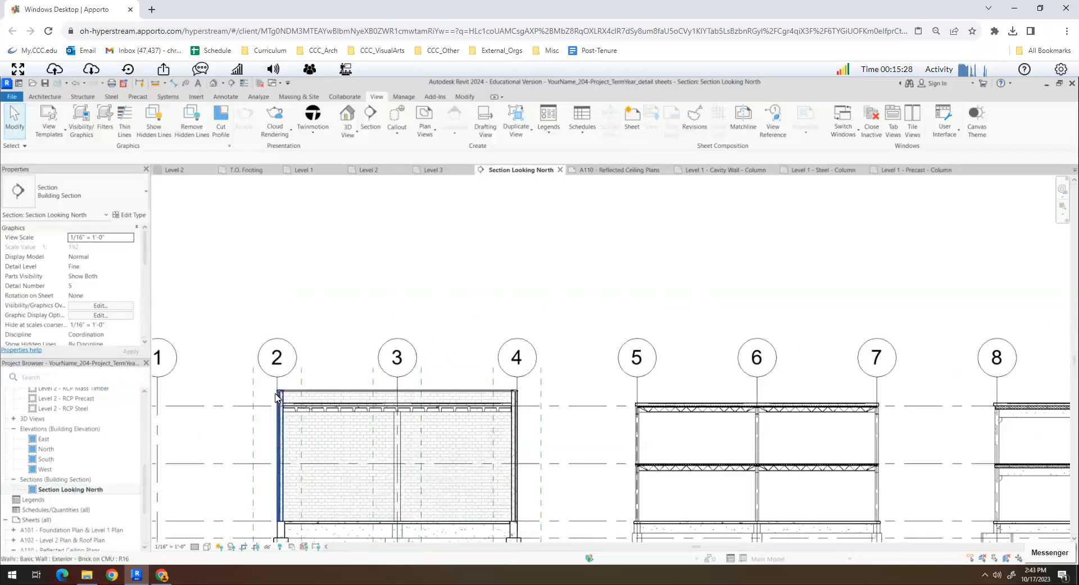
{"action": "scroll", "coordinate": [526, 409], "scroll_direction": "down", "scroll_amount": 4}
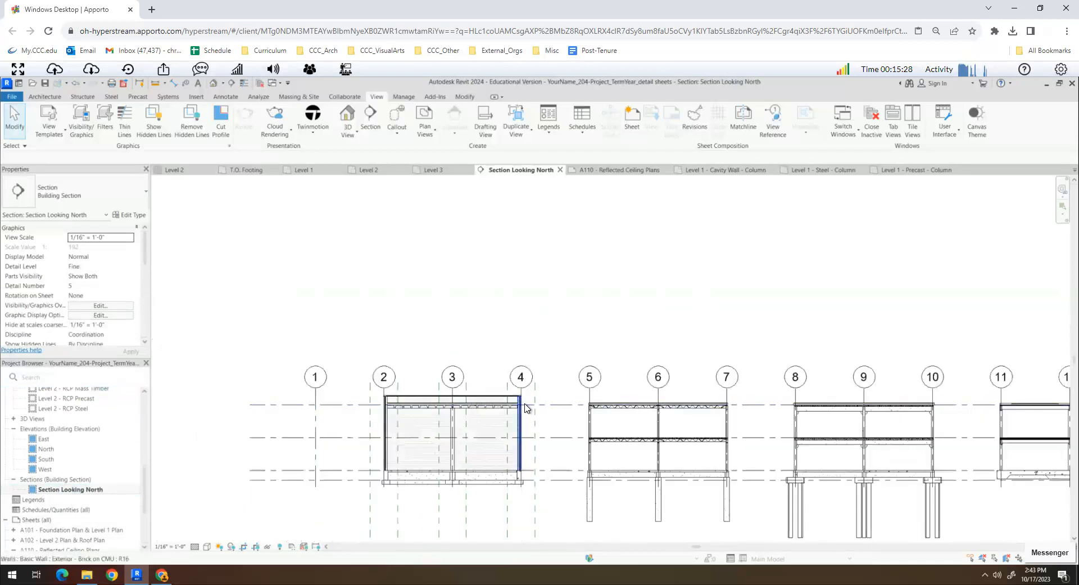
Draw a horizontal reference plane along Level 3 across all four buildings, past both end grids.
{"action": "left_click", "coordinate": [56, 97]}
{"action": "left_click", "coordinate": [805, 126]}
{"action": "left_click", "coordinate": [368, 404]}
{"action": "left_click", "coordinate": [1006, 403]}
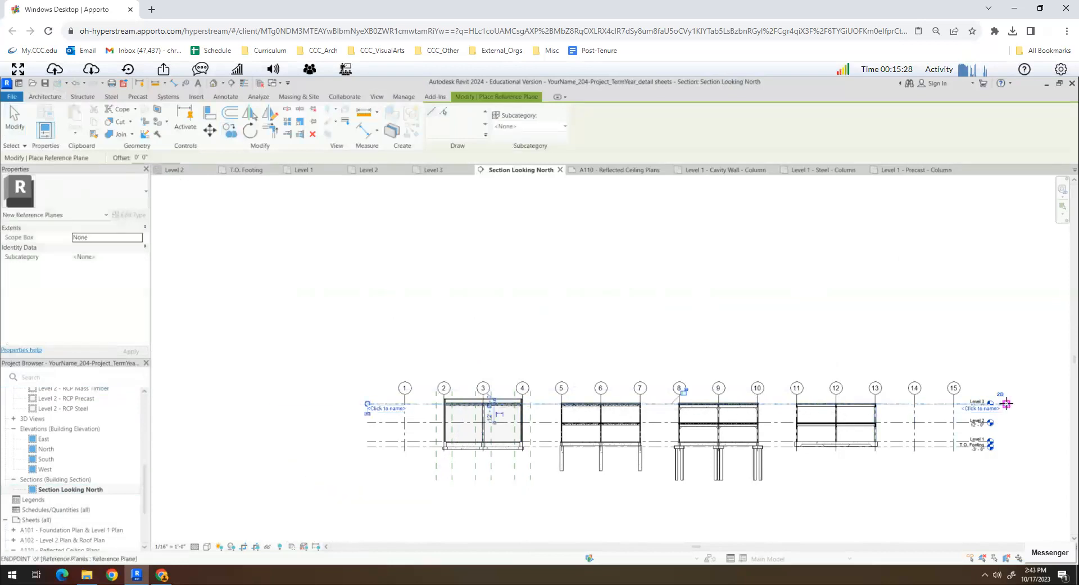
Move the new reference plane vertically from Level 3 to just above the cavity wall building's parapet.
{"action": "left_click", "coordinate": [210, 131]}
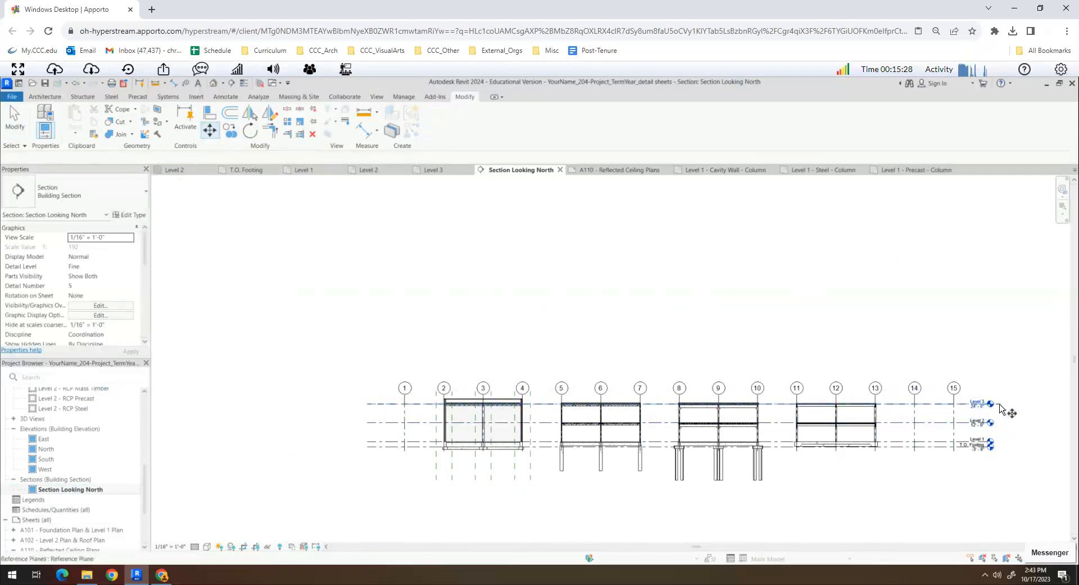
{"action": "key", "text": "Return"}
{"action": "left_click", "coordinate": [248, 330]}
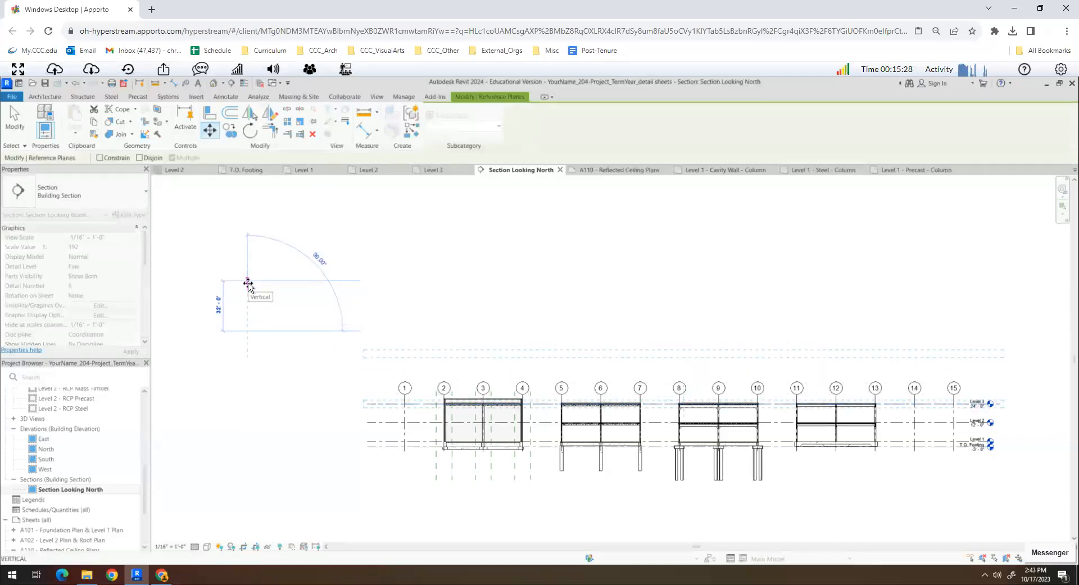
{"action": "left_click", "coordinate": [248, 284]}
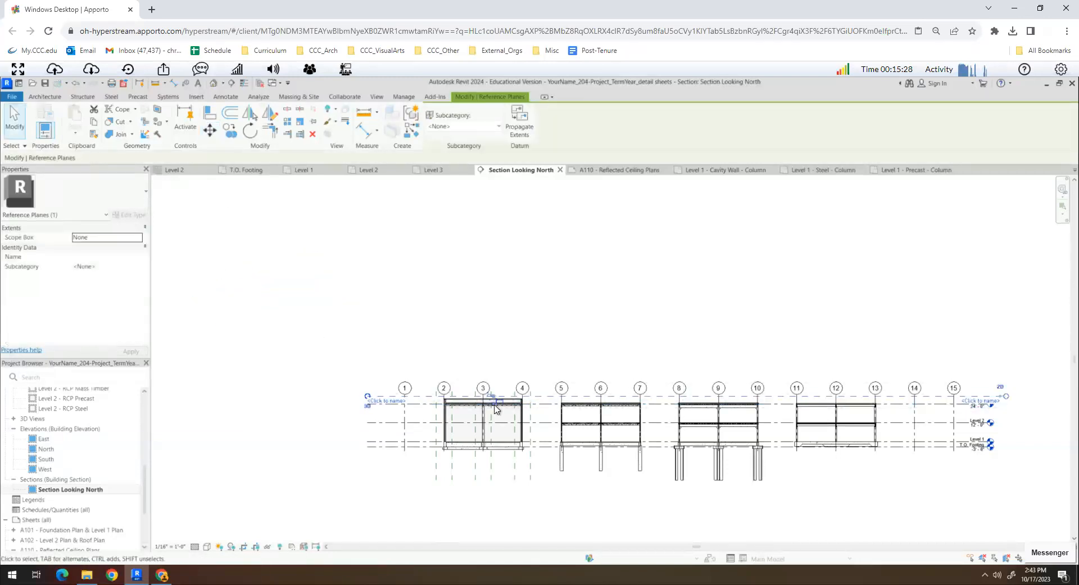
{"action": "key", "text": "Escape"}
Raise the grid bubbles so they sit farther above the new reference plane.
{"action": "scroll", "coordinate": [458, 401], "scroll_direction": "up", "scroll_amount": 4}
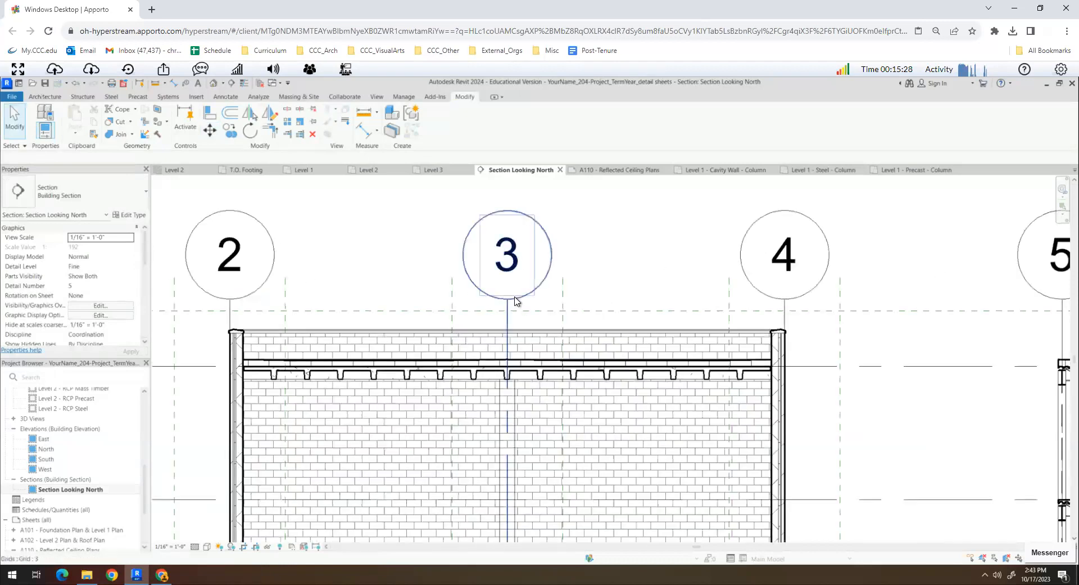
{"action": "left_click", "coordinate": [519, 297]}
{"action": "left_click_drag", "start_coordinate": [508, 299], "coordinate": [506, 278]}
{"action": "left_click", "coordinate": [376, 269]}
{"action": "scroll", "coordinate": [377, 271], "scroll_direction": "down", "scroll_amount": 4}
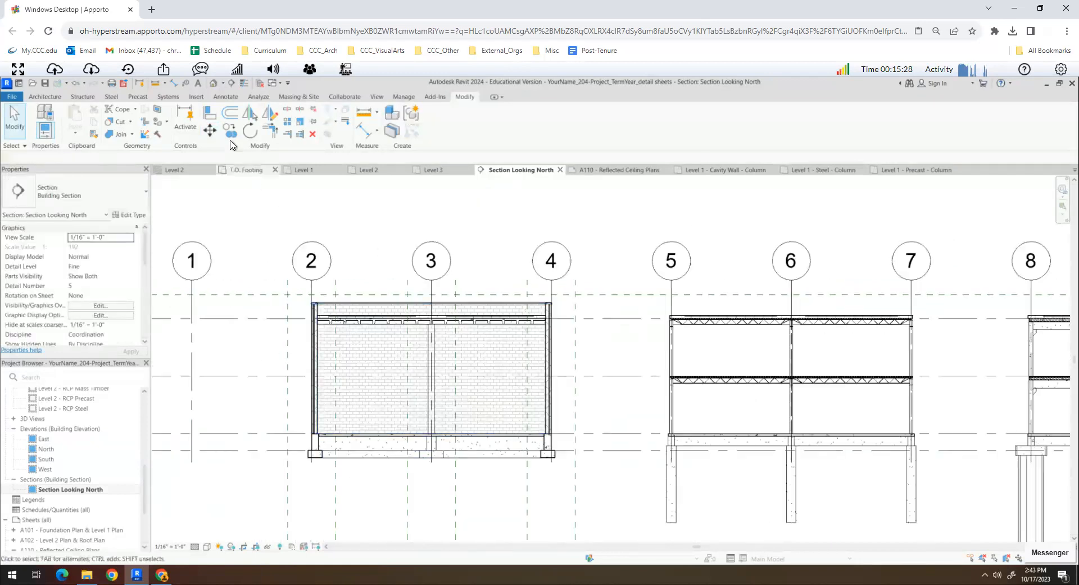
Create a rectangular callout around the full-height wall at grid 2, from the reference plane to below the footing.
{"action": "left_click", "coordinate": [377, 97]}
{"action": "left_click", "coordinate": [397, 132]}
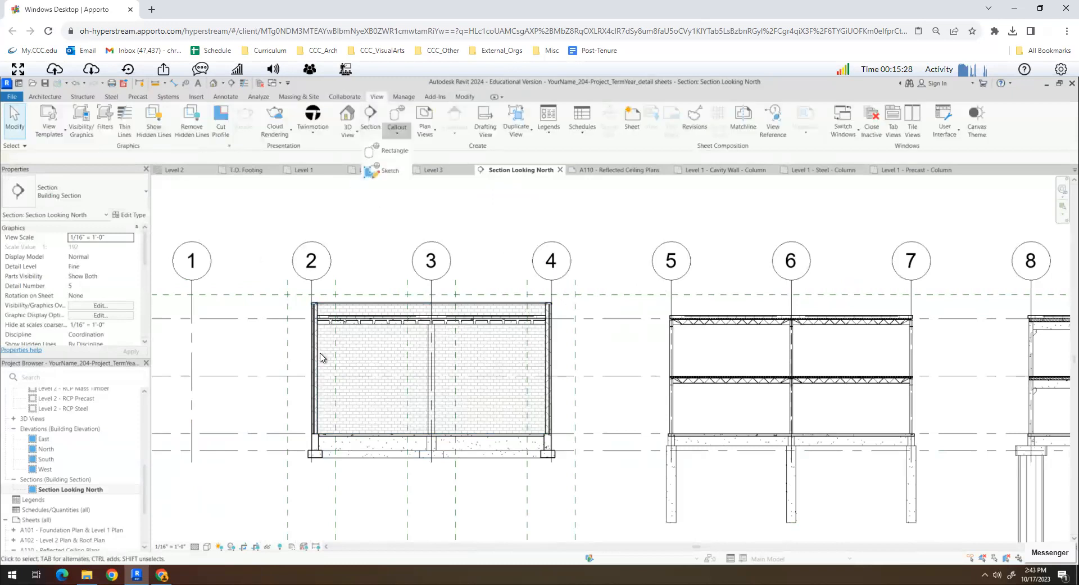
{"action": "left_click", "coordinate": [290, 301]}
{"action": "left_click", "coordinate": [393, 120]}
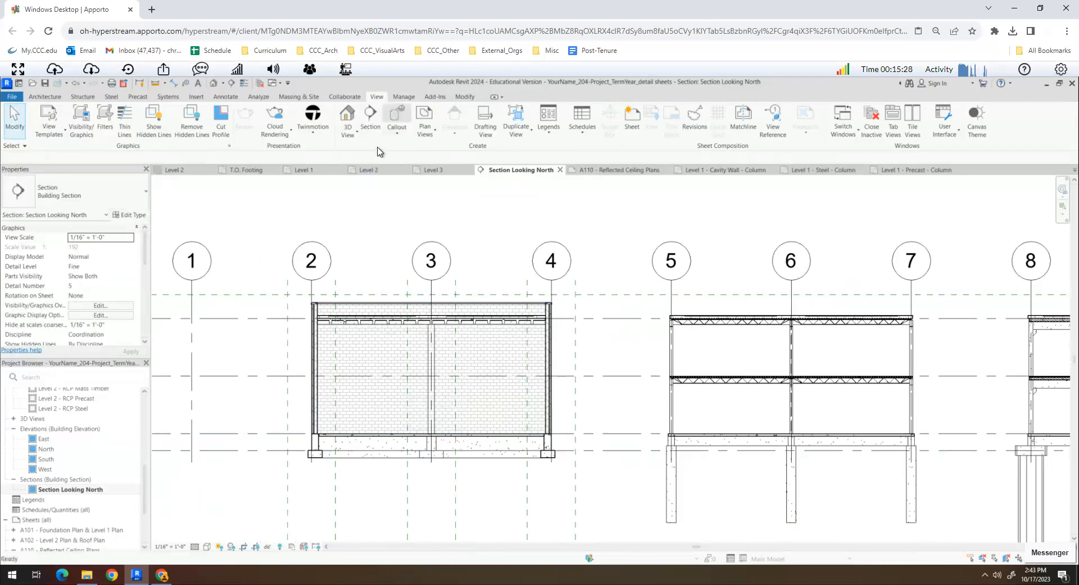
{"action": "left_click", "coordinate": [288, 294]}
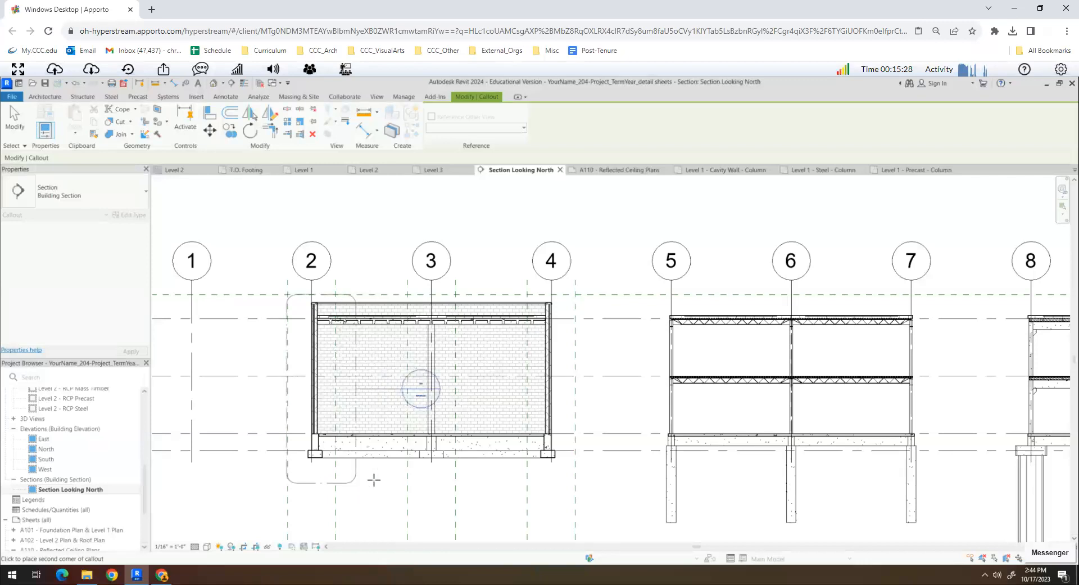
{"action": "left_click", "coordinate": [335, 468]}
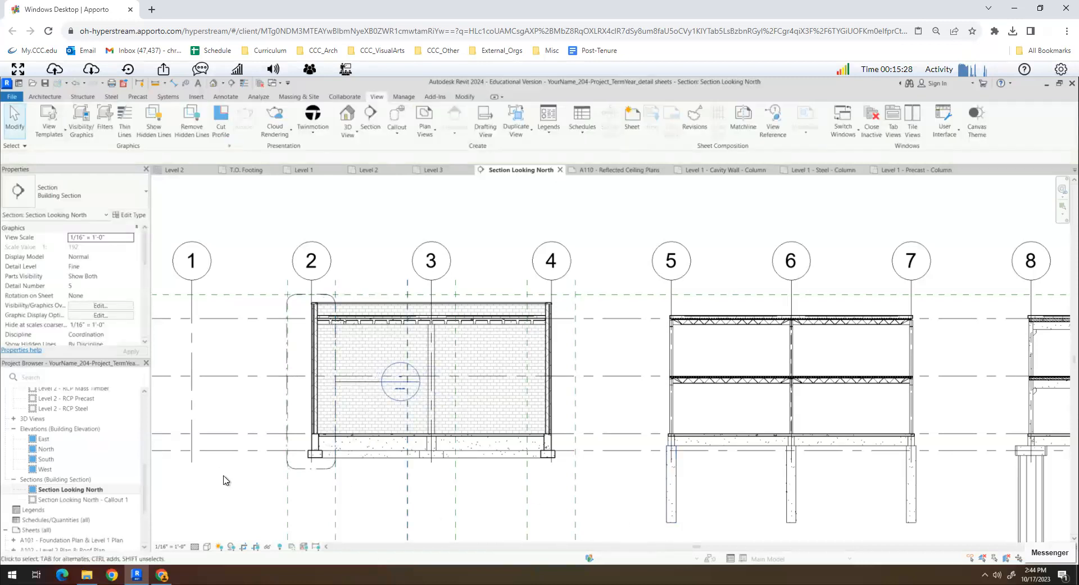
Move the grid 2 callout's head outside the building, between grids 1 and 2 and between Levels 2 and 3.
{"action": "scroll", "coordinate": [379, 407], "scroll_direction": "up", "scroll_amount": 2}
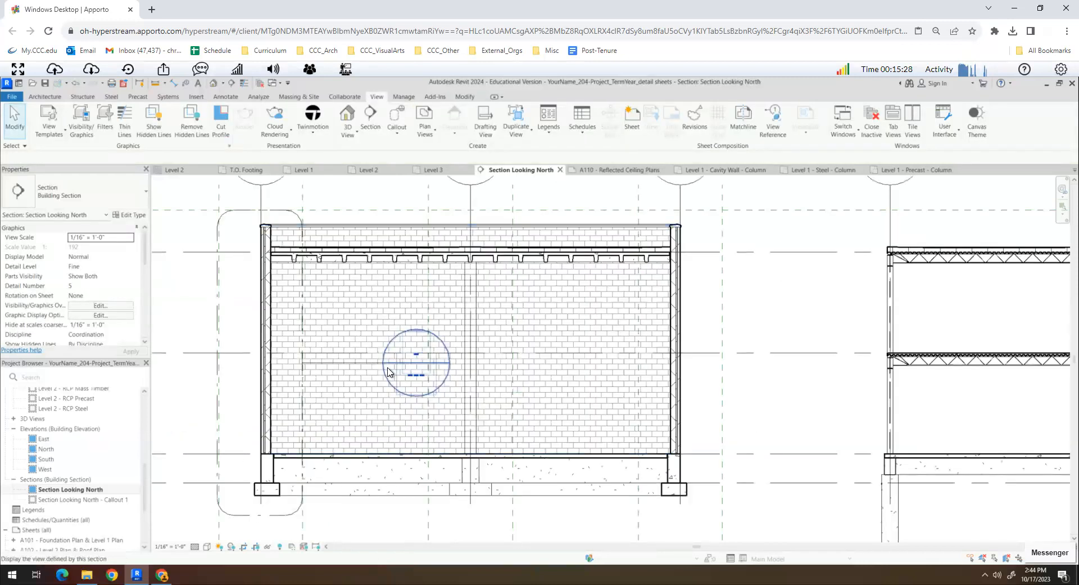
{"action": "left_click", "coordinate": [340, 363]}
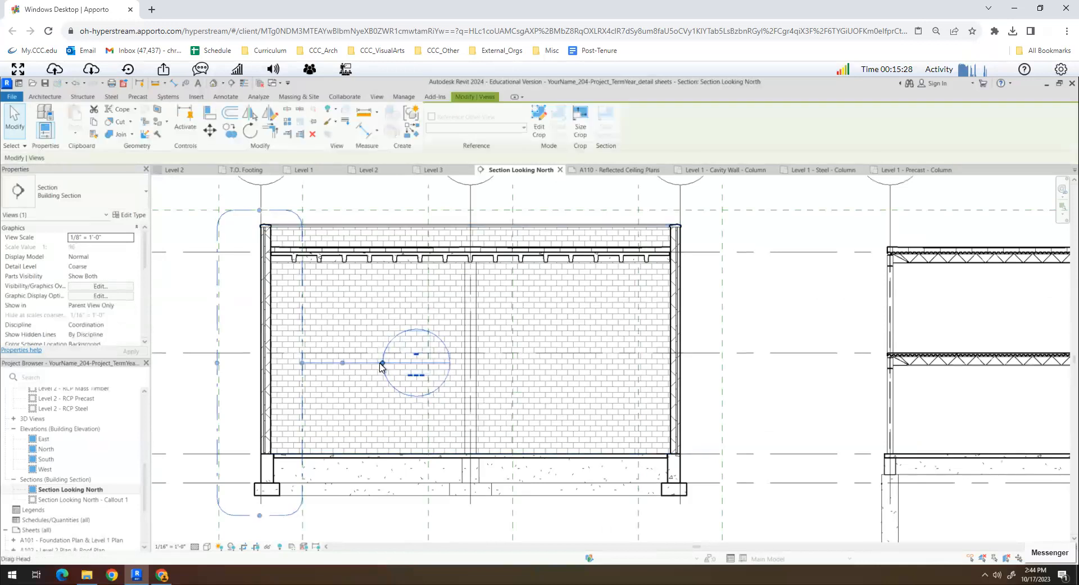
{"action": "left_click_drag", "start_coordinate": [382, 365], "coordinate": [175, 301]}
{"action": "left_click", "coordinate": [201, 288]}
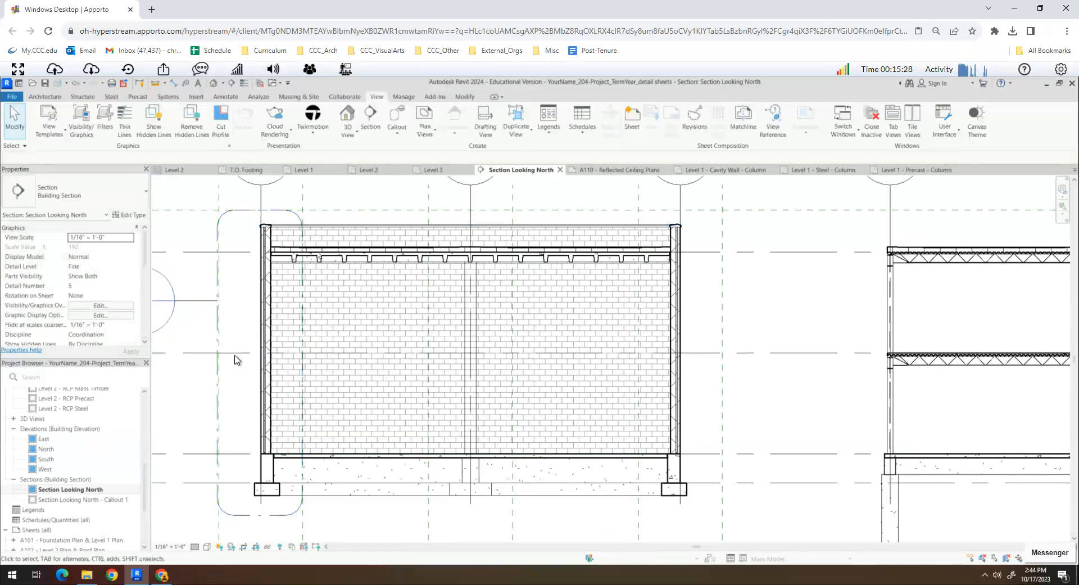
{"action": "scroll", "coordinate": [235, 360], "scroll_direction": "down", "scroll_amount": 3}
{"action": "scroll", "coordinate": [222, 359], "scroll_direction": "up", "scroll_amount": 2}
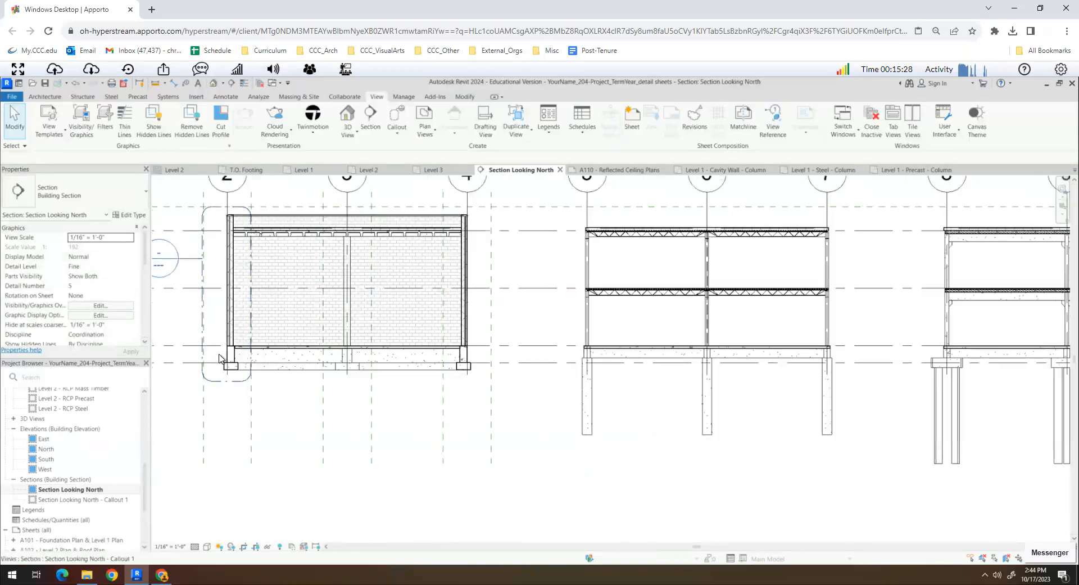
{"action": "scroll", "coordinate": [220, 357], "scroll_direction": "up", "scroll_amount": 3}
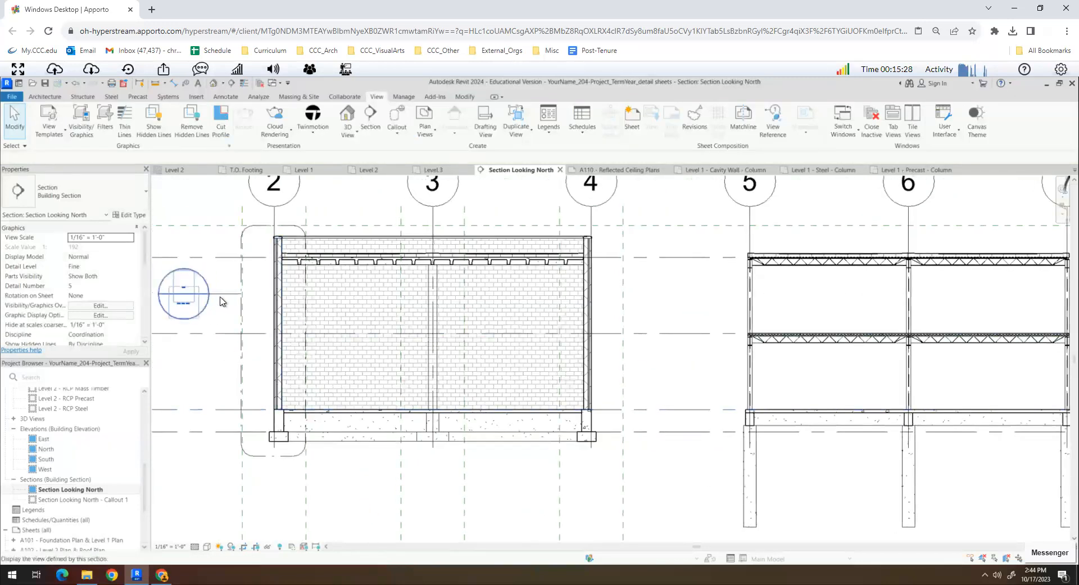
{"action": "left_click", "coordinate": [224, 303]}
{"action": "left_click_drag", "start_coordinate": [211, 311], "coordinate": [210, 309]}
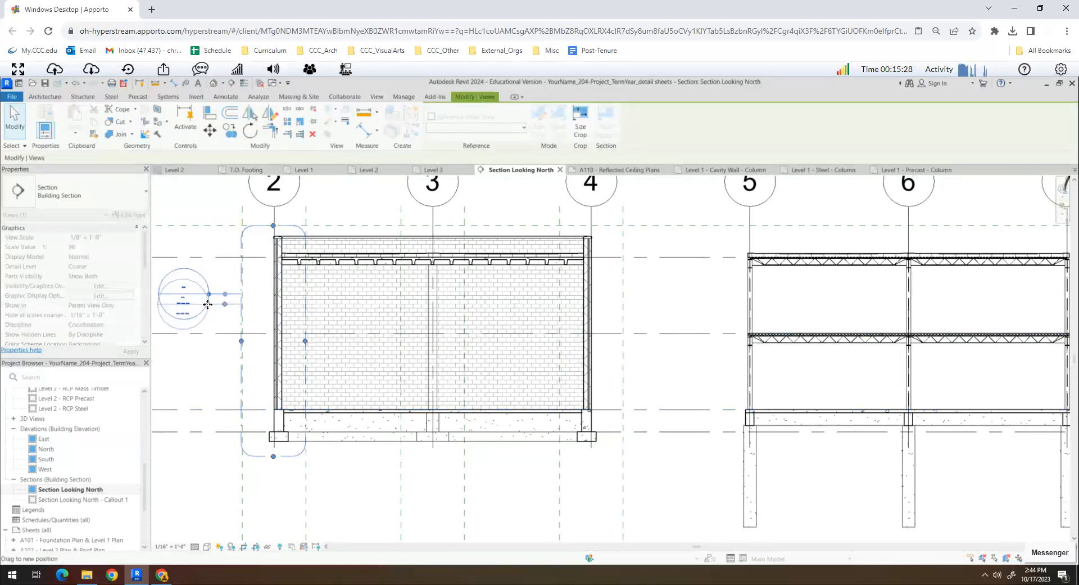
{"action": "left_click", "coordinate": [224, 366]}
{"action": "scroll", "coordinate": [252, 363], "scroll_direction": "down", "scroll_amount": 3}
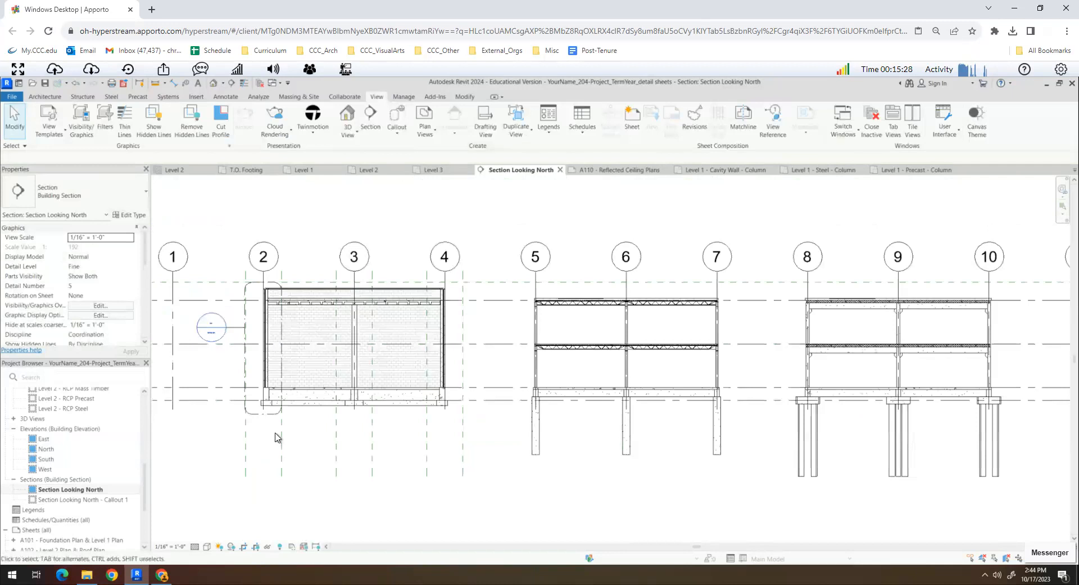
Copy the wall callout to the other three buildings, using grid 3 as base point and grids 6, 9 and 12 as destinations.
{"action": "left_click", "coordinate": [272, 415]}
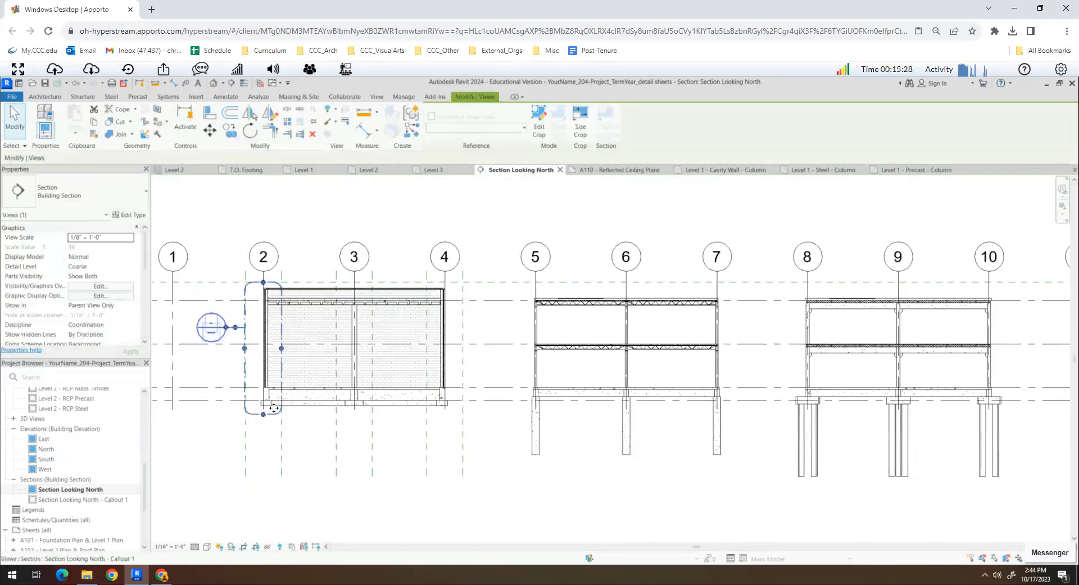
{"action": "left_click", "coordinate": [230, 132]}
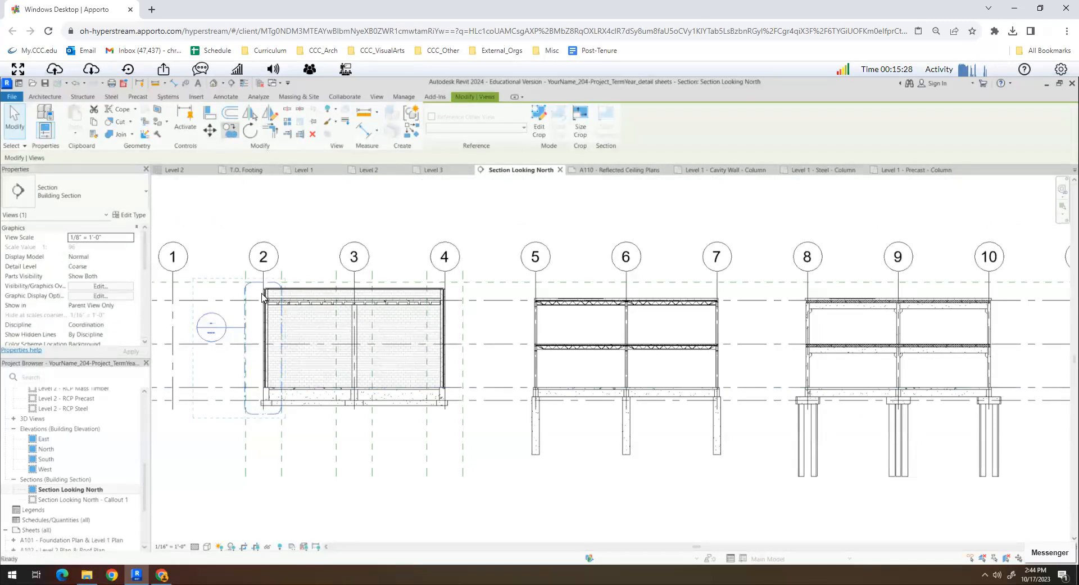
{"action": "left_click", "coordinate": [354, 282]}
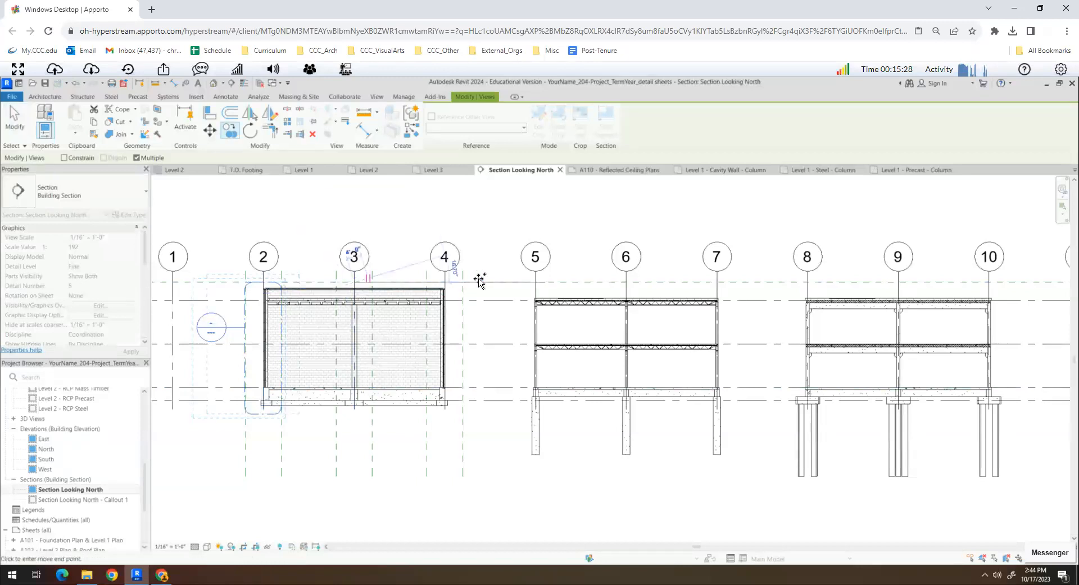
{"action": "left_click", "coordinate": [626, 282]}
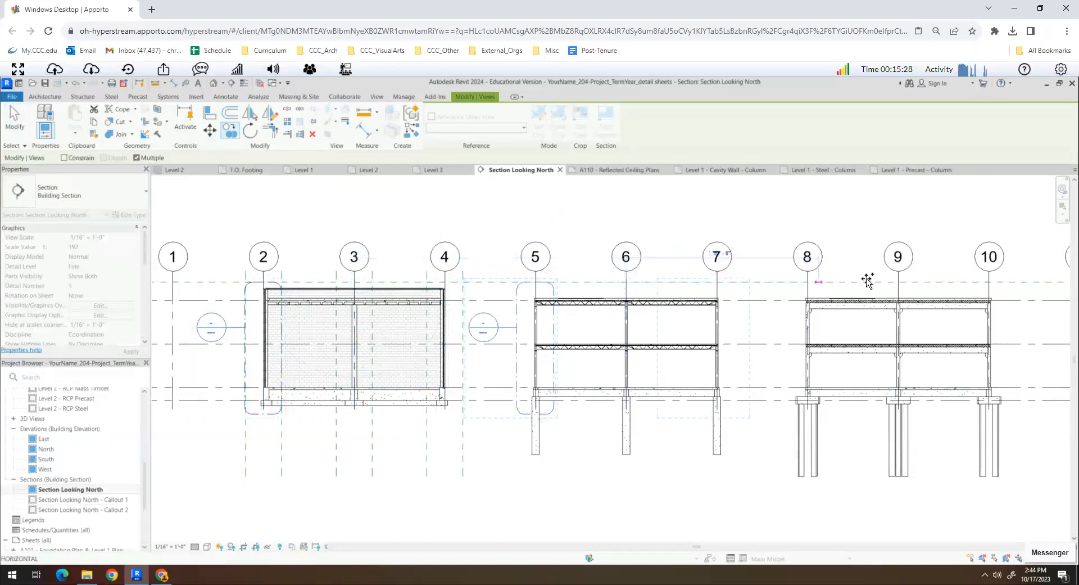
{"action": "left_click", "coordinate": [897, 282]}
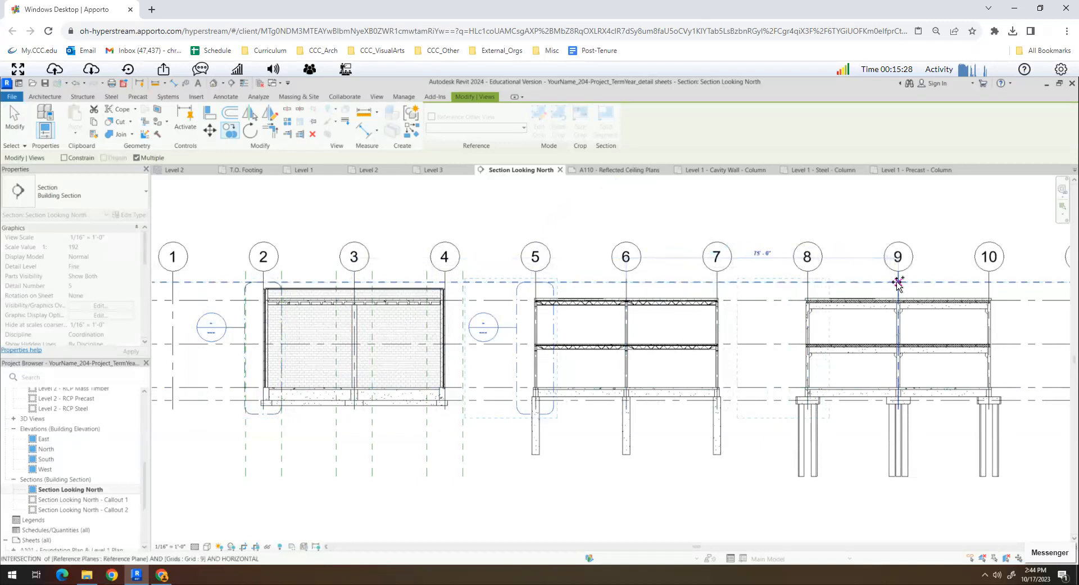
{"action": "middle_click_drag", "start_coordinate": [778, 305], "coordinate": [437, 329]}
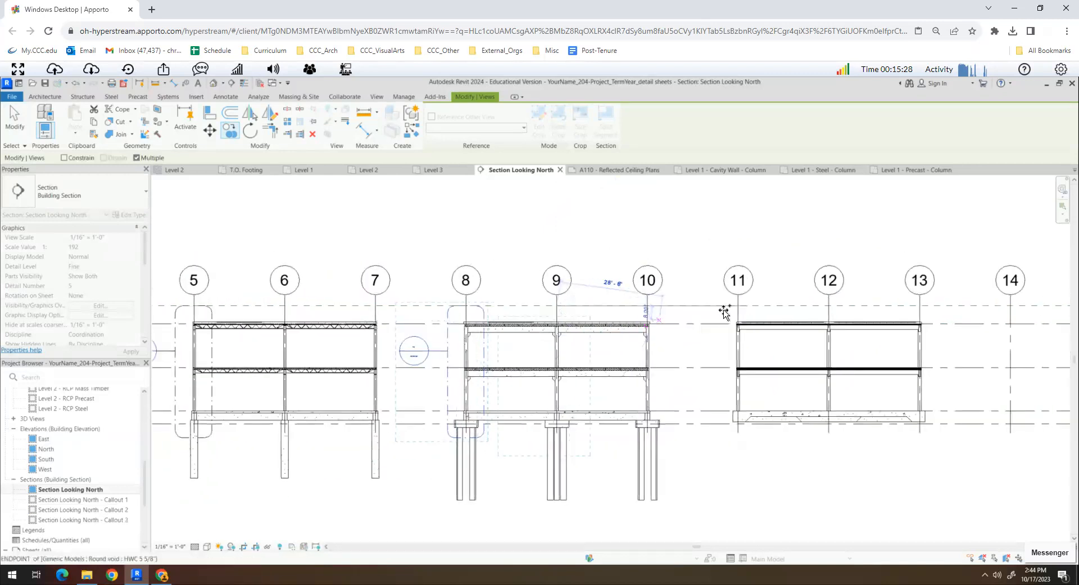
{"action": "left_click", "coordinate": [829, 306]}
{"action": "key", "text": "Escape"}
{"action": "key", "text": "Escape"}
Extend the callout boundaries at grids 8 and 5 downward to enclose the full depth of the foundations.
{"action": "middle_click_drag", "start_coordinate": [516, 435], "coordinate": [554, 392]}
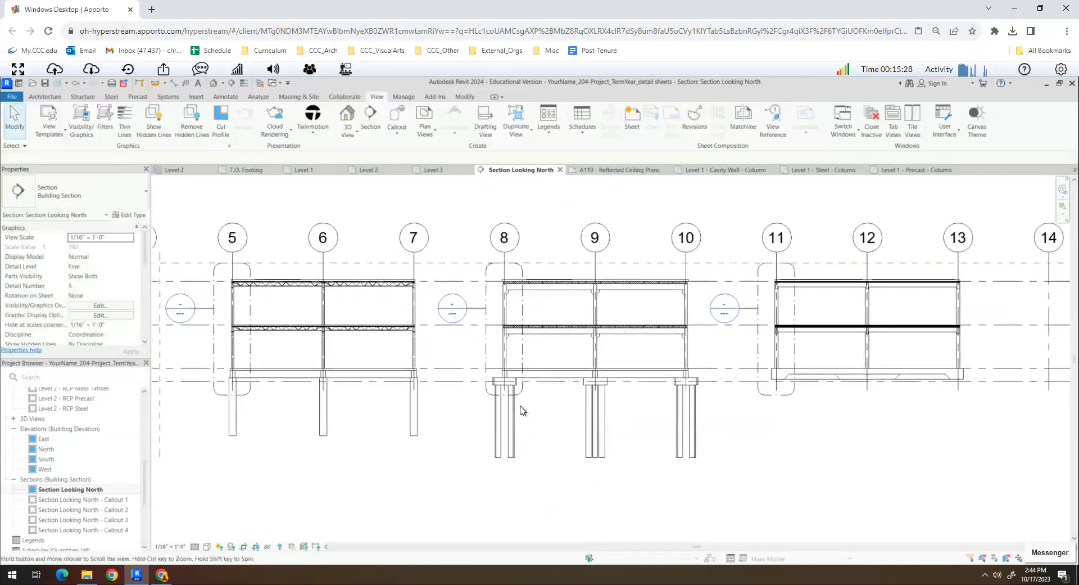
{"action": "left_click", "coordinate": [505, 393]}
{"action": "left_click_drag", "start_coordinate": [504, 393], "coordinate": [502, 462]}
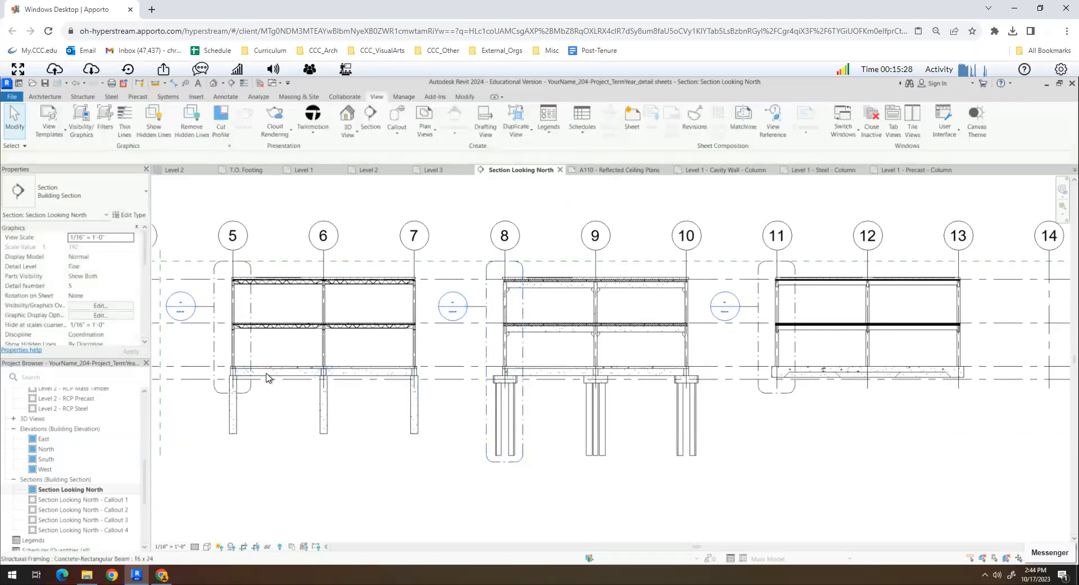
{"action": "left_click", "coordinate": [234, 395]}
{"action": "left_click_drag", "start_coordinate": [234, 395], "coordinate": [229, 446]}
{"action": "left_click", "coordinate": [306, 457]}
{"action": "scroll", "coordinate": [509, 465], "scroll_direction": "down", "scroll_amount": 4}
{"action": "scroll", "coordinate": [291, 434], "scroll_direction": "up", "scroll_amount": 3}
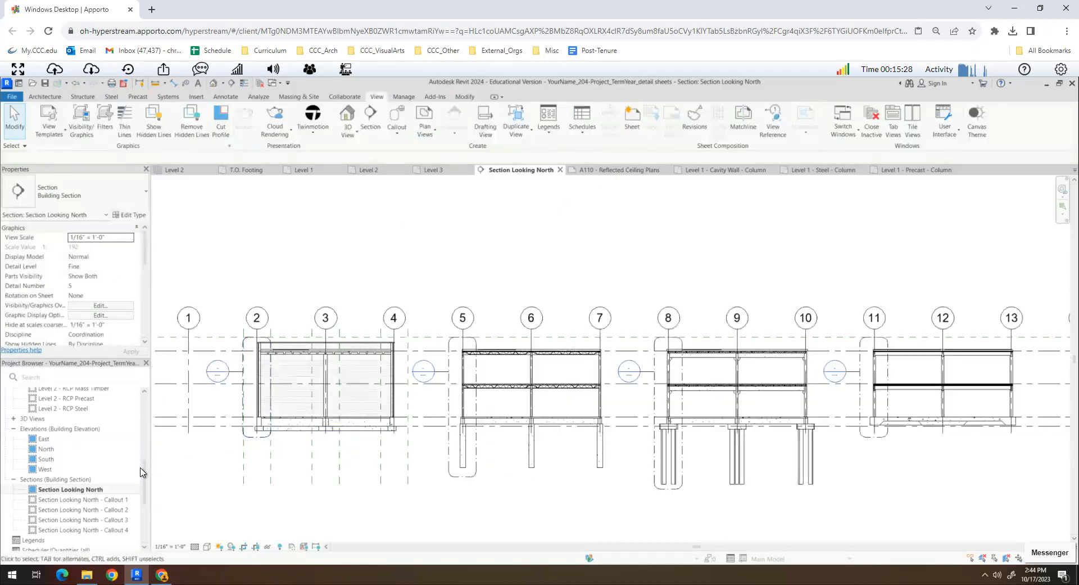
Rename the view Section Looking North - Callout 1 as "Section North - Cavity Wall Section".
{"action": "scroll", "coordinate": [144, 551], "scroll_direction": "down", "scroll_amount": 1}
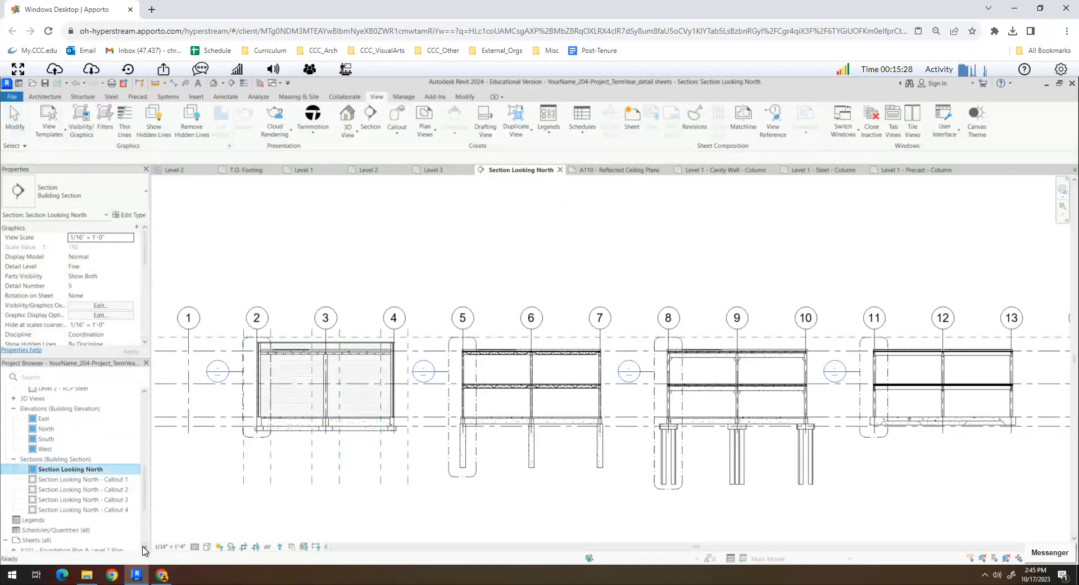
{"action": "left_click", "coordinate": [101, 481]}
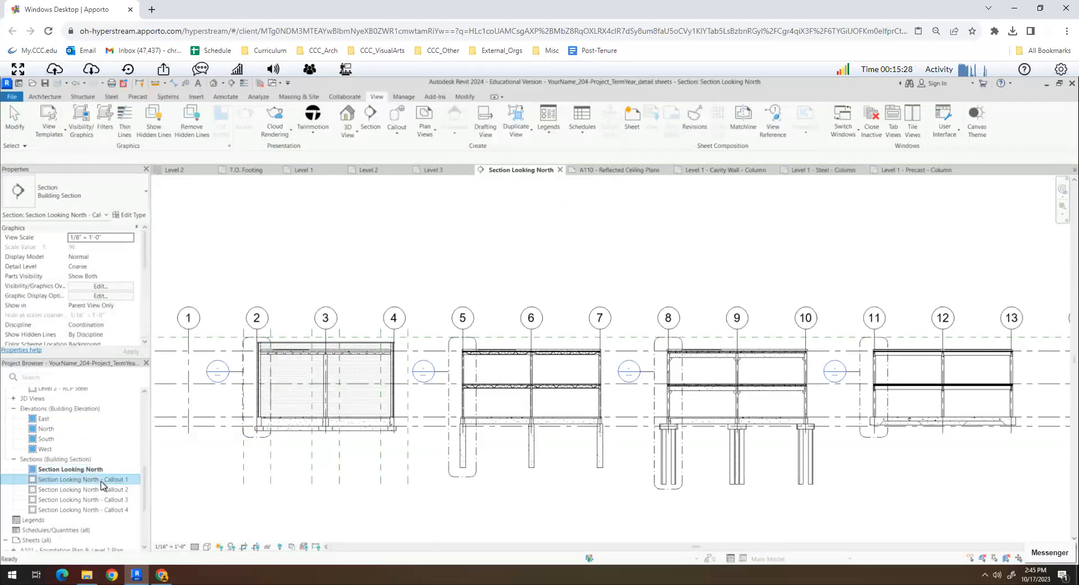
{"action": "left_click", "coordinate": [102, 482]}
{"action": "left_click", "coordinate": [119, 484]}
{"action": "left_click", "coordinate": [107, 481]}
{"action": "right_click", "coordinate": [105, 479]}
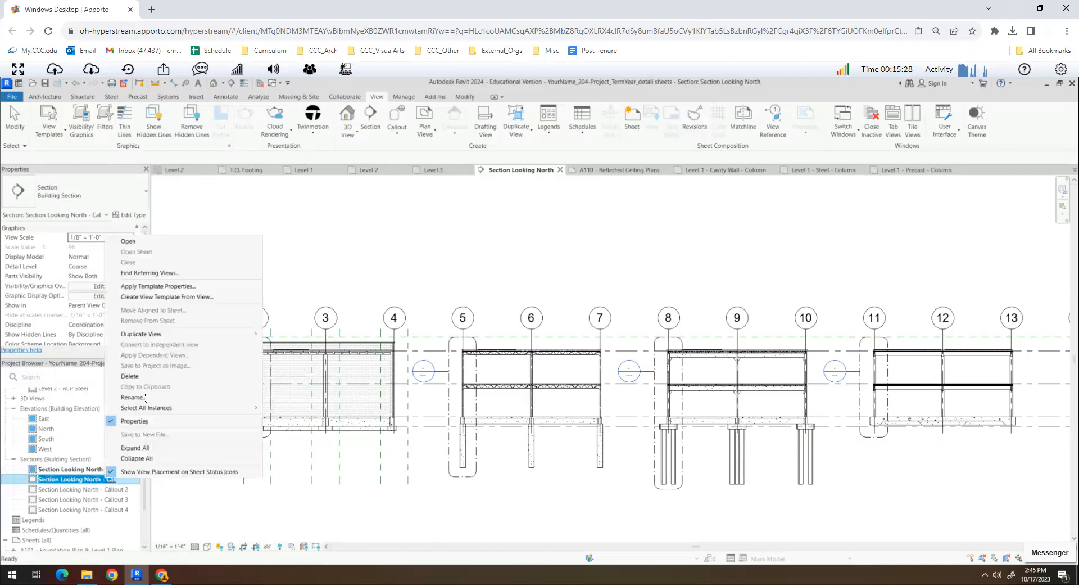
{"action": "left_click", "coordinate": [133, 400]}
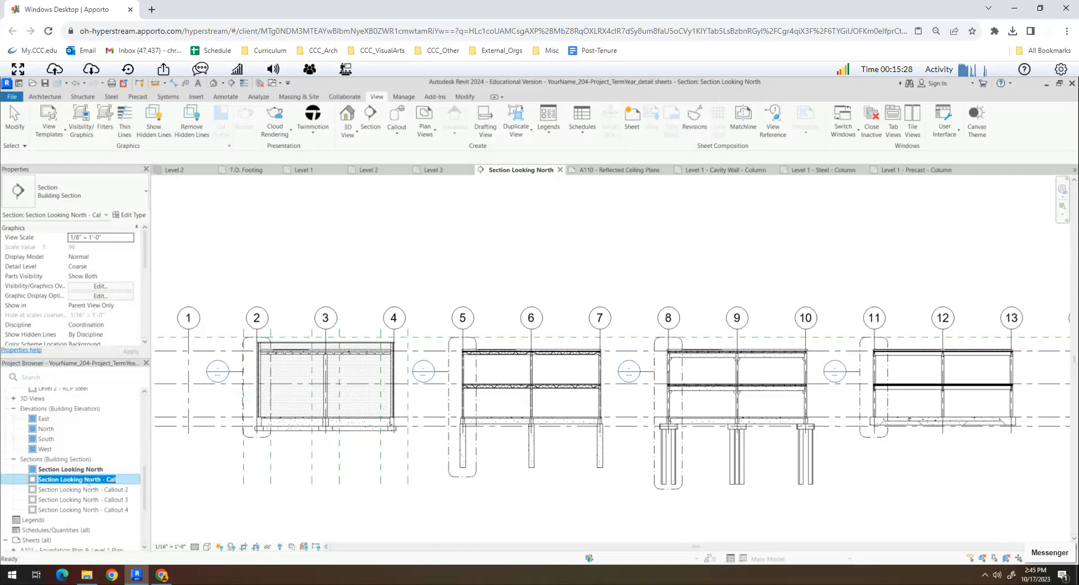
{"action": "key", "text": "BackSpace"}
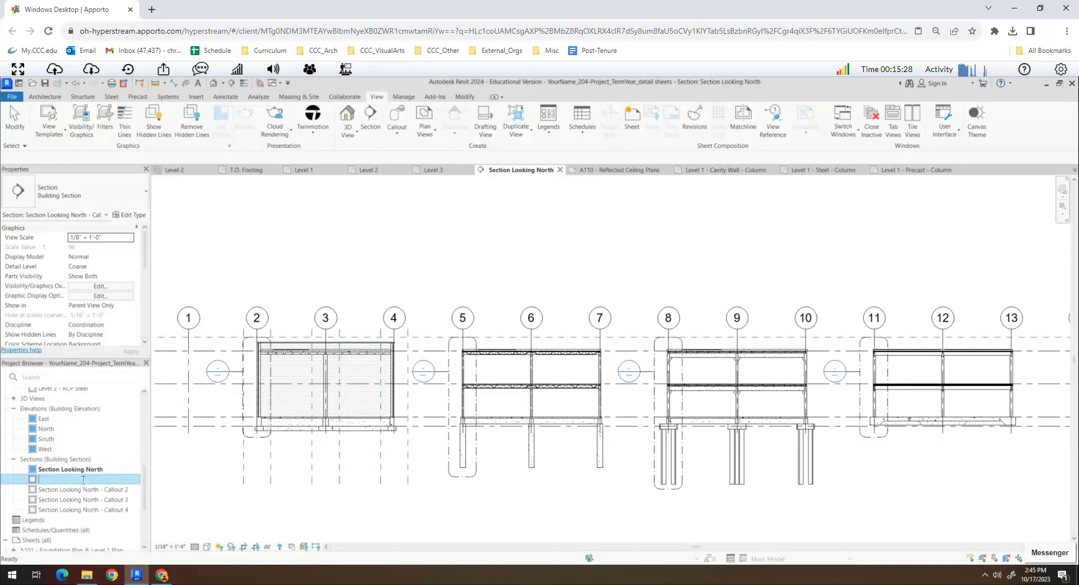
{"action": "type", "text": "Section North - Cavity Wal"}
{"action": "type", "text": "l Section"}
{"action": "key", "text": "Return"}
Rename the view Section Looking North - Callout 2 as "Section North - Steel Wall Section".
{"action": "left_click", "coordinate": [101, 482]}
{"action": "left_click", "coordinate": [102, 479]}
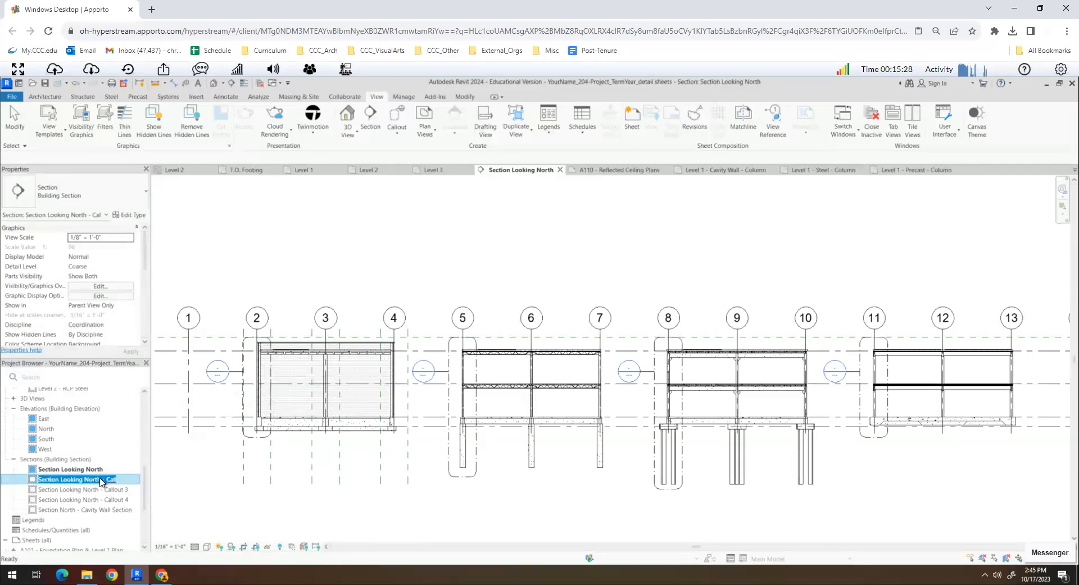
{"action": "type", "text": "Section North - Steel Wall Section"}
{"action": "key", "text": "Return"}
Rename the view Section Looking North - Callout 3 as "Section North - Precast Wall Section".
{"action": "left_click", "coordinate": [90, 481]}
{"action": "right_click", "coordinate": [90, 485]}
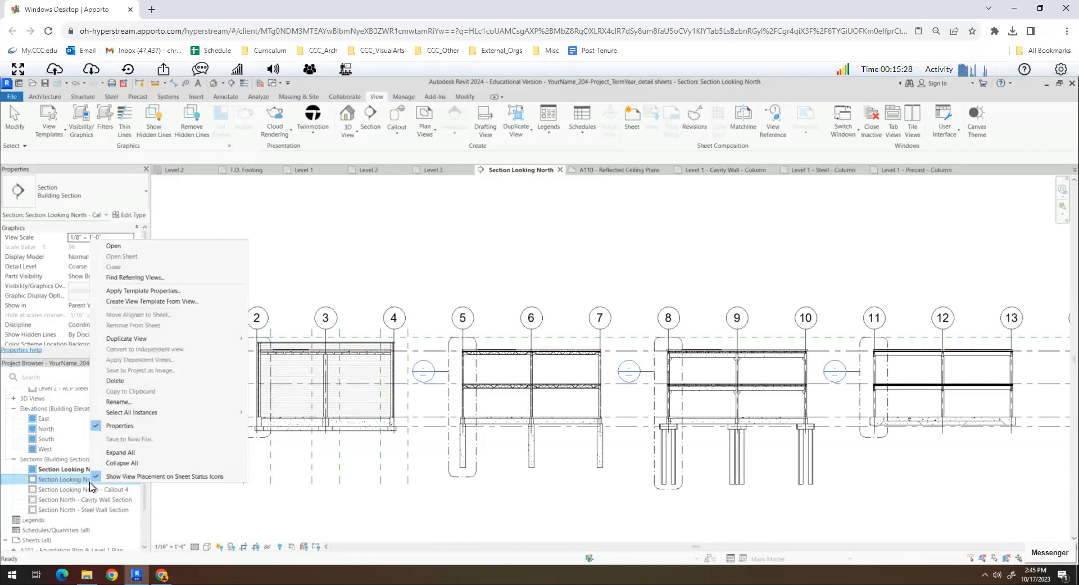
{"action": "left_click", "coordinate": [115, 436]}
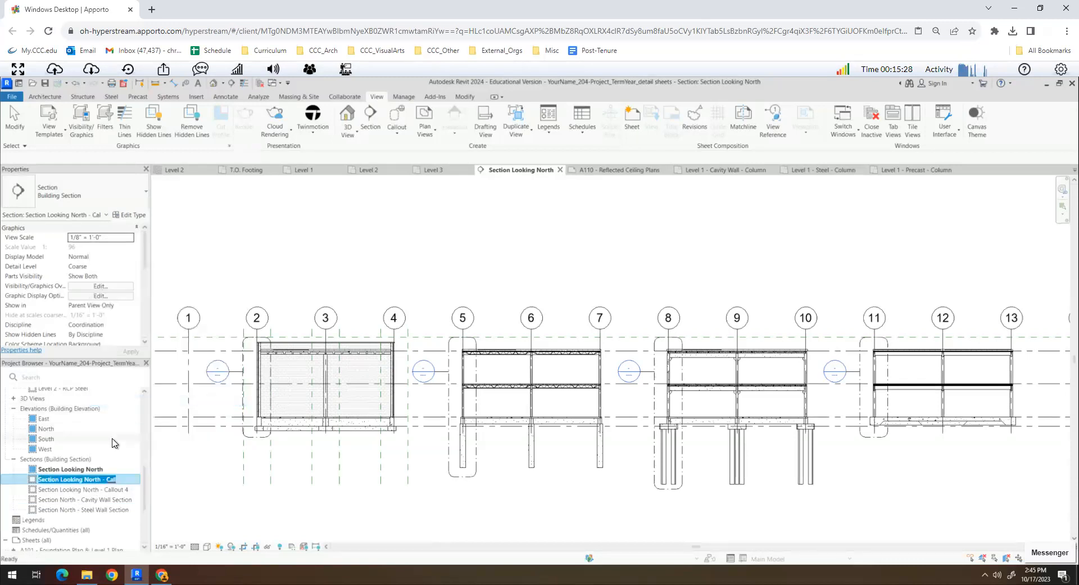
{"action": "type", "text": "Section North - Preca"}
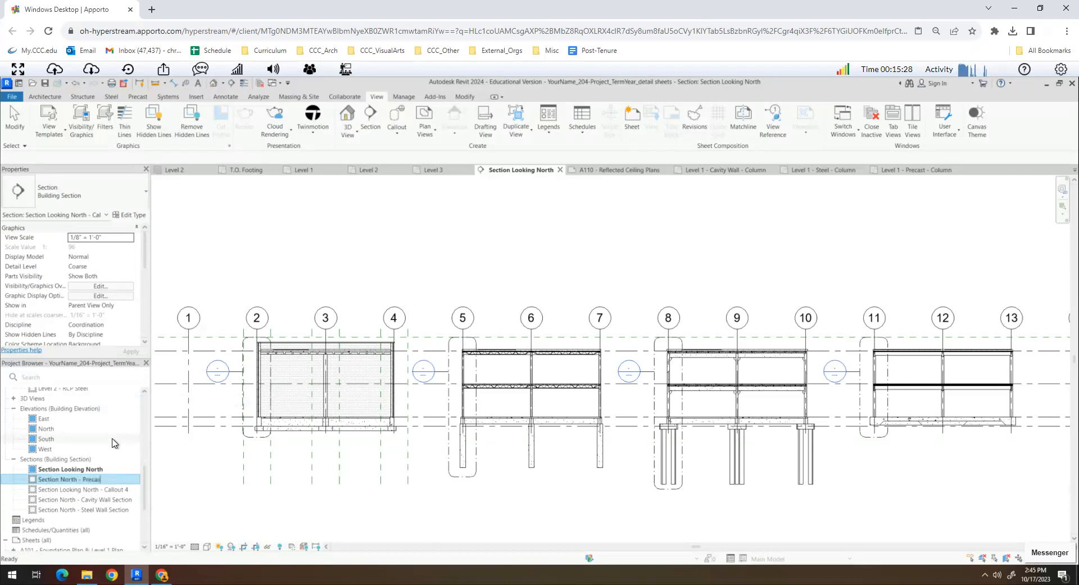
{"action": "type", "text": "st Wall Se"}
{"action": "type", "text": "ction"}
{"action": "key", "text": "Return"}
Rename the view Section Looking North - Callout 4 as "Section North - Mass Timber Wall Section".
{"action": "right_click", "coordinate": [73, 479]}
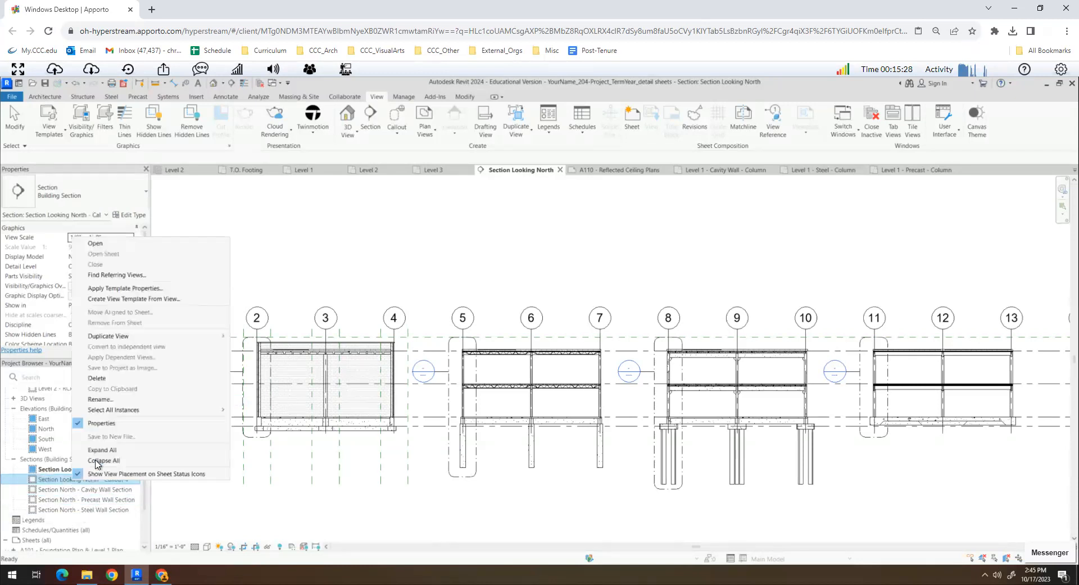
{"action": "left_click", "coordinate": [100, 398]}
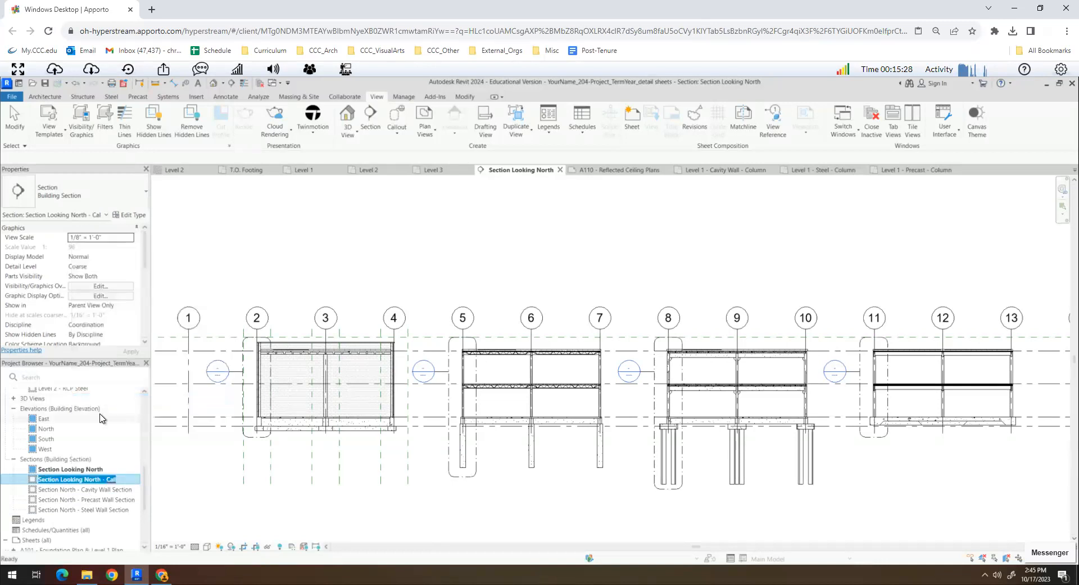
{"action": "type", "text": "Section North - Mass"}
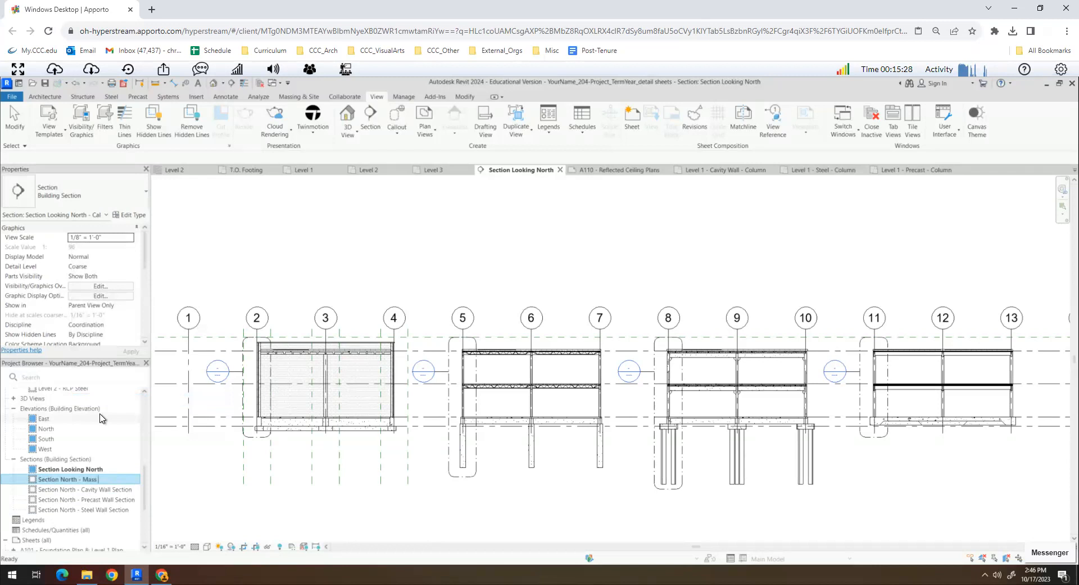
{"action": "type", "text": " Timber Wall Section"}
{"action": "left_click", "coordinate": [206, 460]}
Copy the cavity wall callout from grid 2 to the column at grid 3, using the grid line ends as reference points.
{"action": "scroll", "coordinate": [297, 351], "scroll_direction": "up", "scroll_amount": 3}
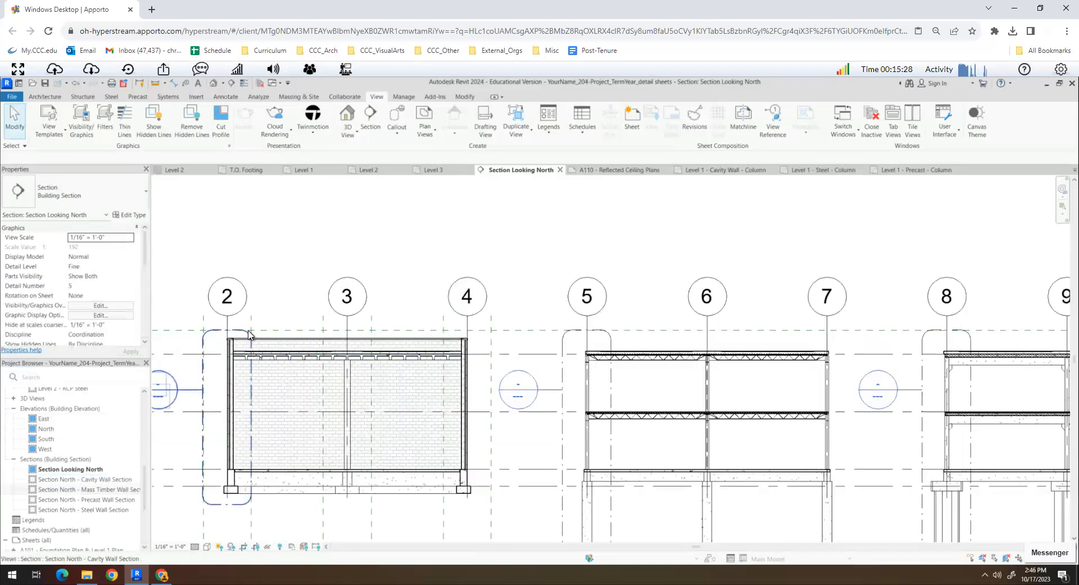
{"action": "left_click", "coordinate": [251, 346]}
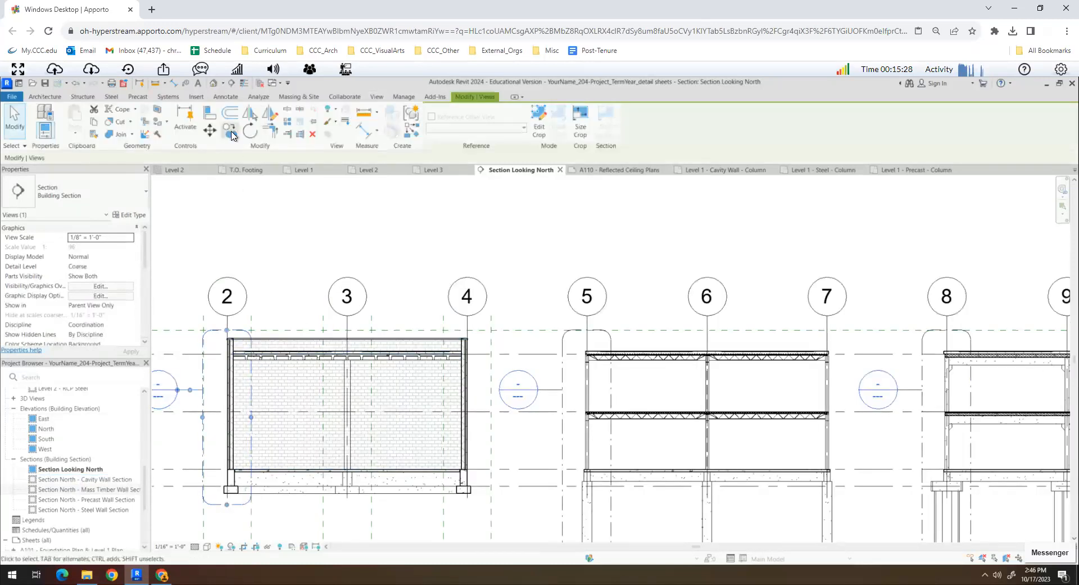
{"action": "left_click", "coordinate": [230, 130]}
{"action": "left_click", "coordinate": [228, 317]}
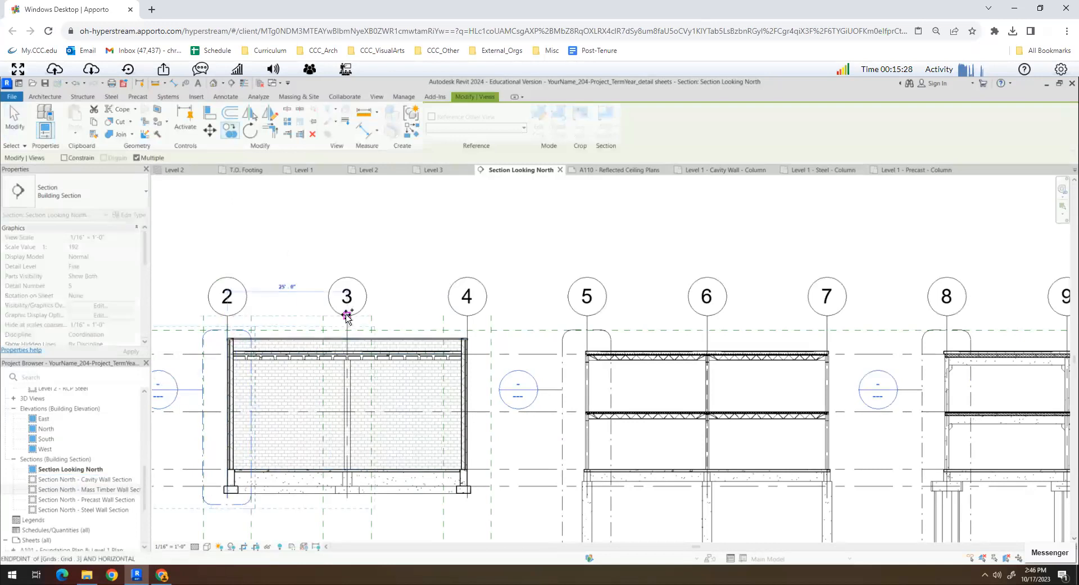
{"action": "left_click", "coordinate": [347, 317]}
{"action": "key", "text": "Escape"}
{"action": "key", "text": "Escape"}
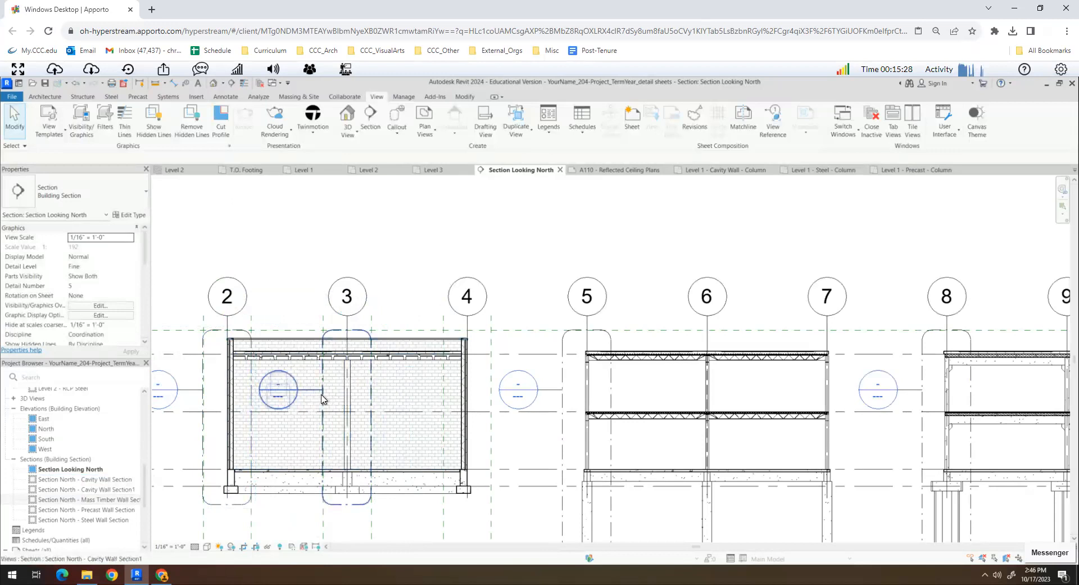
Move the head of the callout at grid 3 to the opposite side of its boundary, toward grid 4.
{"action": "left_click", "coordinate": [298, 395]}
{"action": "left_click_drag", "start_coordinate": [299, 394], "coordinate": [385, 393]}
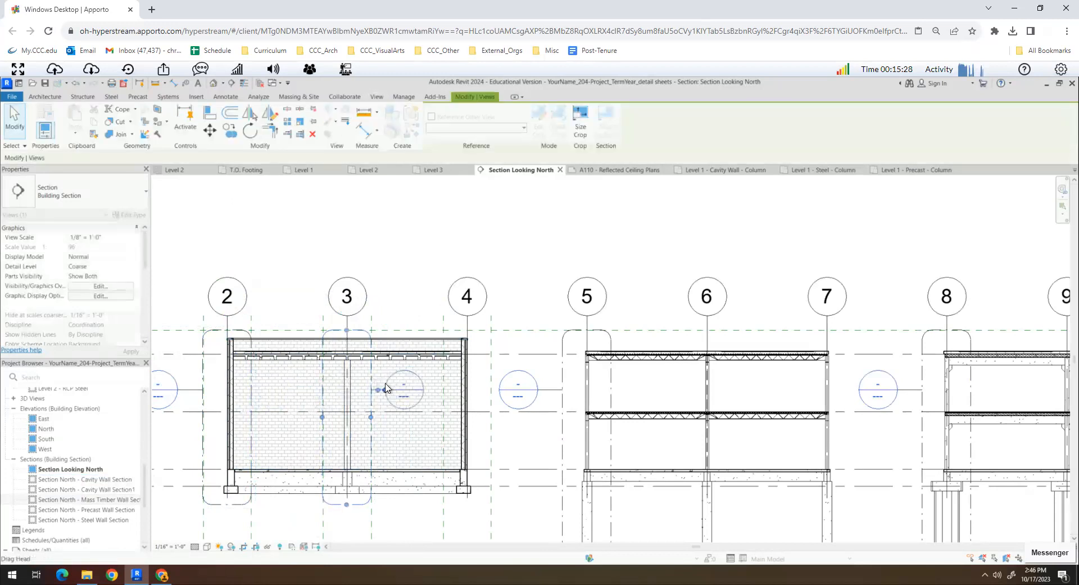
{"action": "left_click", "coordinate": [400, 286]}
Copy the column callout to the other three buildings, using grid 3 as base point and grids 6, 9 and 12 as destinations.
{"action": "scroll", "coordinate": [362, 509], "scroll_direction": "down", "scroll_amount": 3}
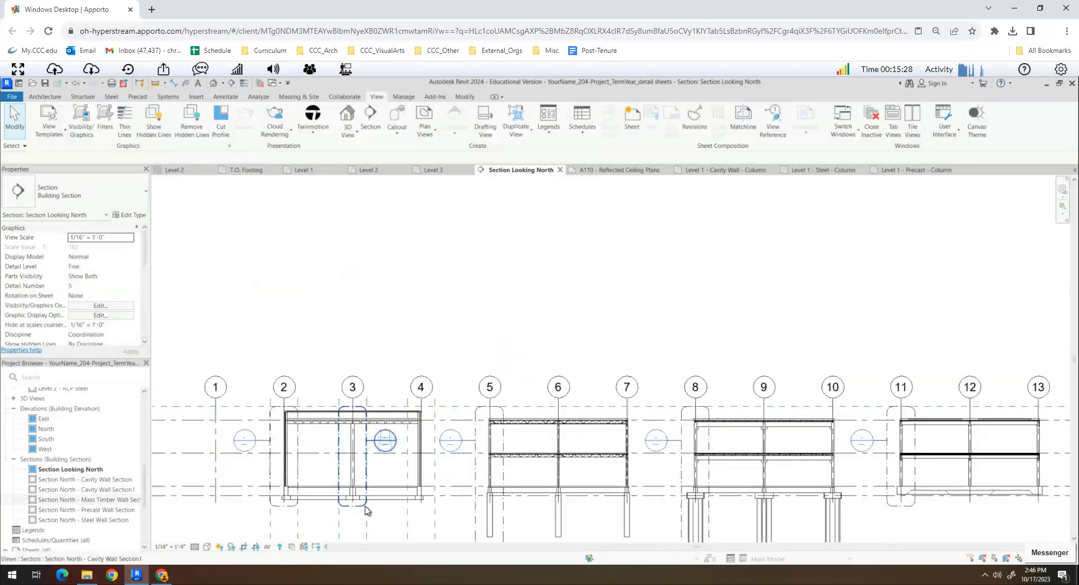
{"action": "middle_click_drag", "start_coordinate": [296, 495], "coordinate": [306, 484]}
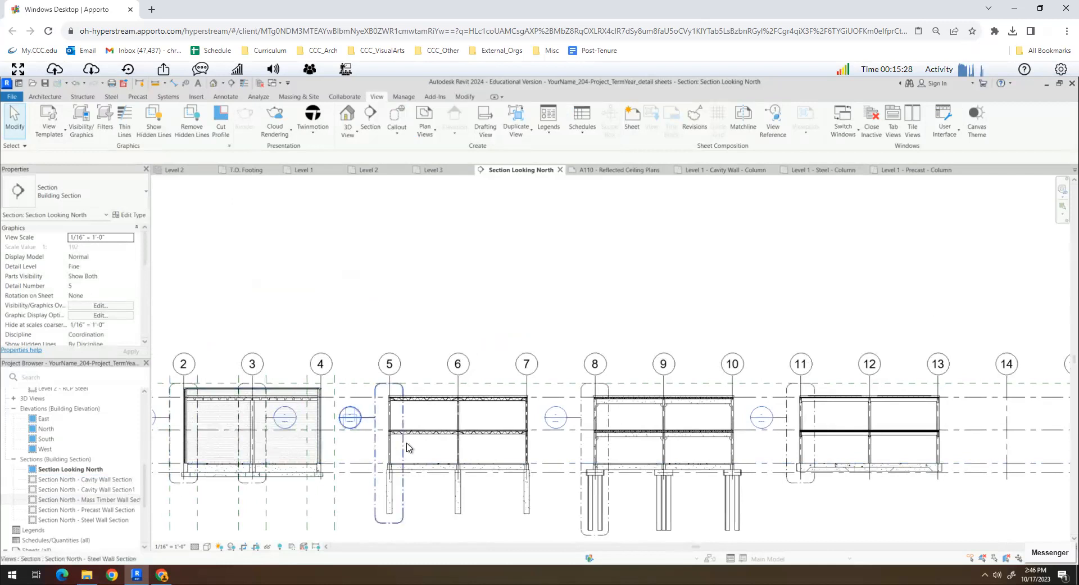
{"action": "left_click", "coordinate": [253, 482]}
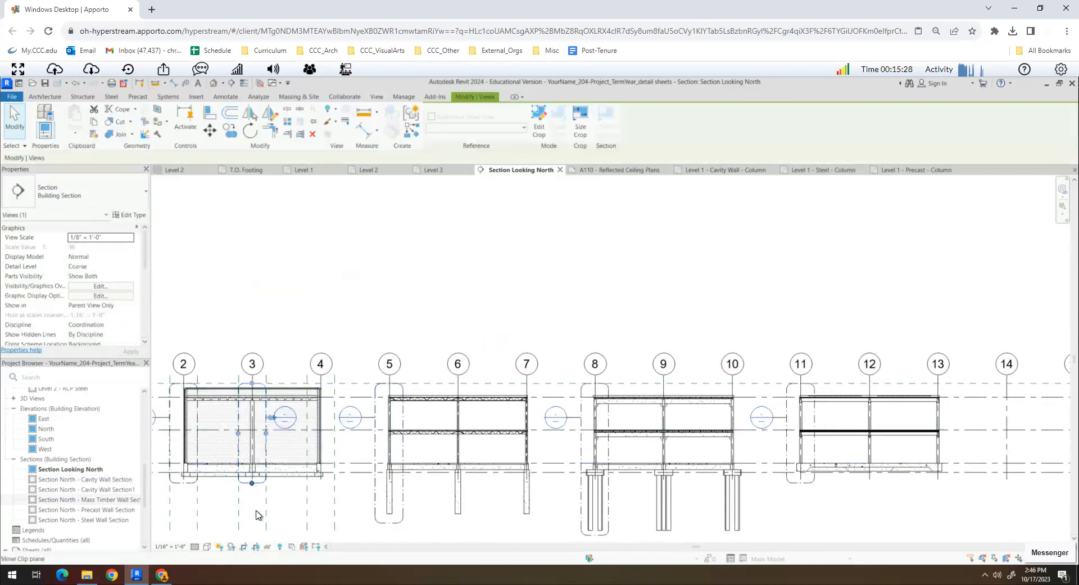
{"action": "left_click", "coordinate": [230, 131]}
{"action": "left_click", "coordinate": [254, 380]}
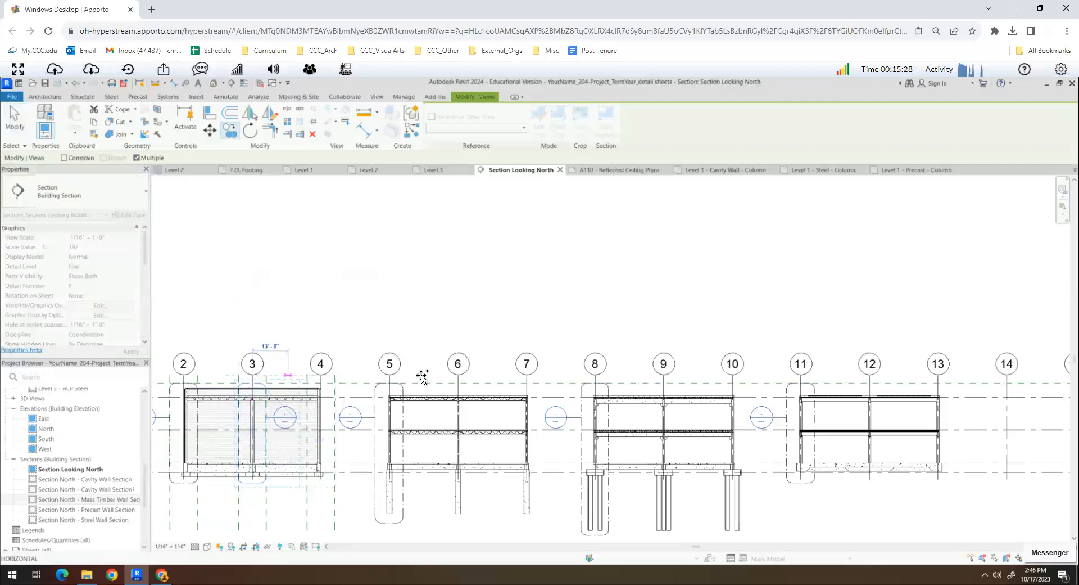
{"action": "left_click", "coordinate": [458, 376]}
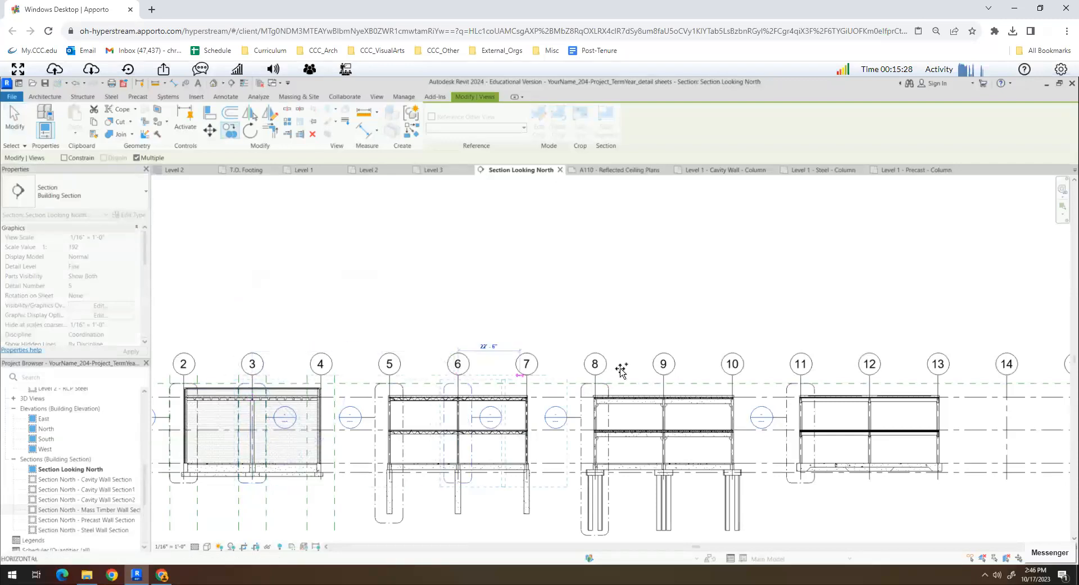
{"action": "left_click", "coordinate": [663, 375]}
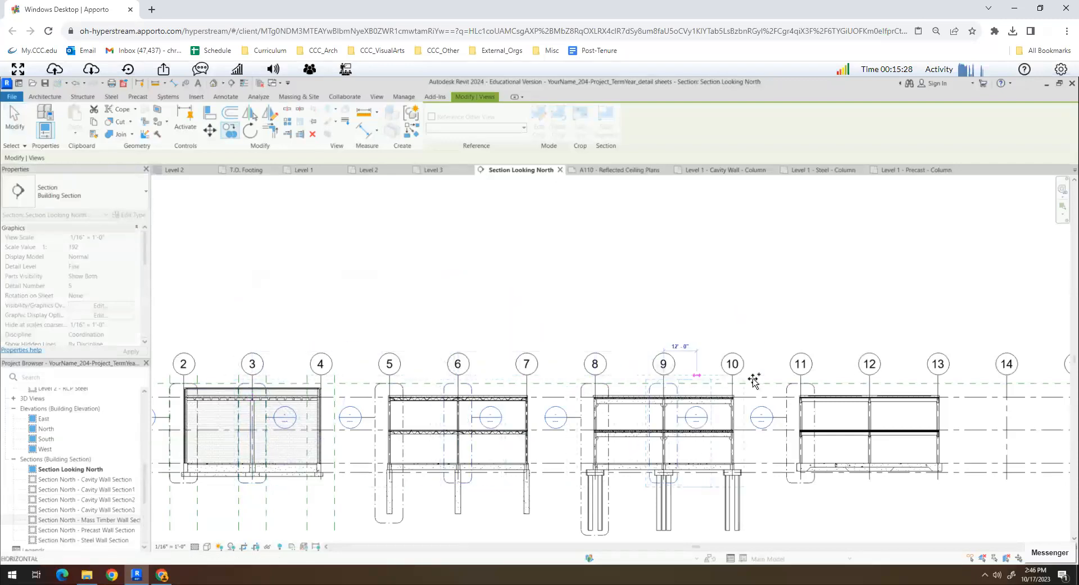
{"action": "left_click", "coordinate": [870, 374]}
{"action": "key", "text": "Escape"}
{"action": "key", "text": "Escape"}
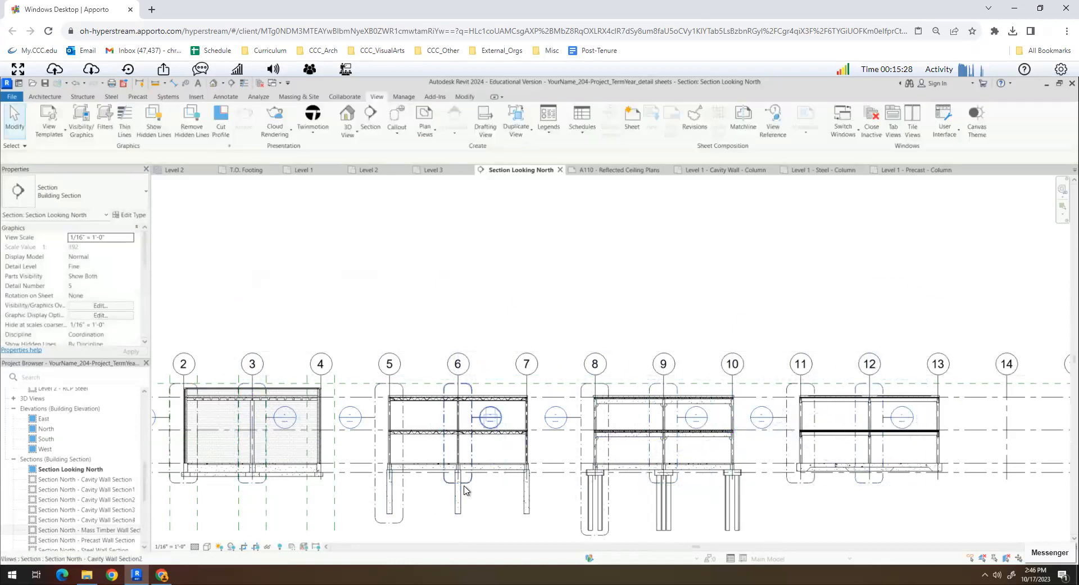
Extend the callout boundaries at grids 6 and 9 downward to enclose the full depth of the foundations.
{"action": "scroll", "coordinate": [464, 496], "scroll_direction": "down", "scroll_amount": 2}
{"action": "left_click", "coordinate": [439, 478]}
{"action": "key", "text": "Escape"}
{"action": "scroll", "coordinate": [458, 499], "scroll_direction": "up", "scroll_amount": 4}
{"action": "scroll", "coordinate": [461, 484], "scroll_direction": "down", "scroll_amount": 3}
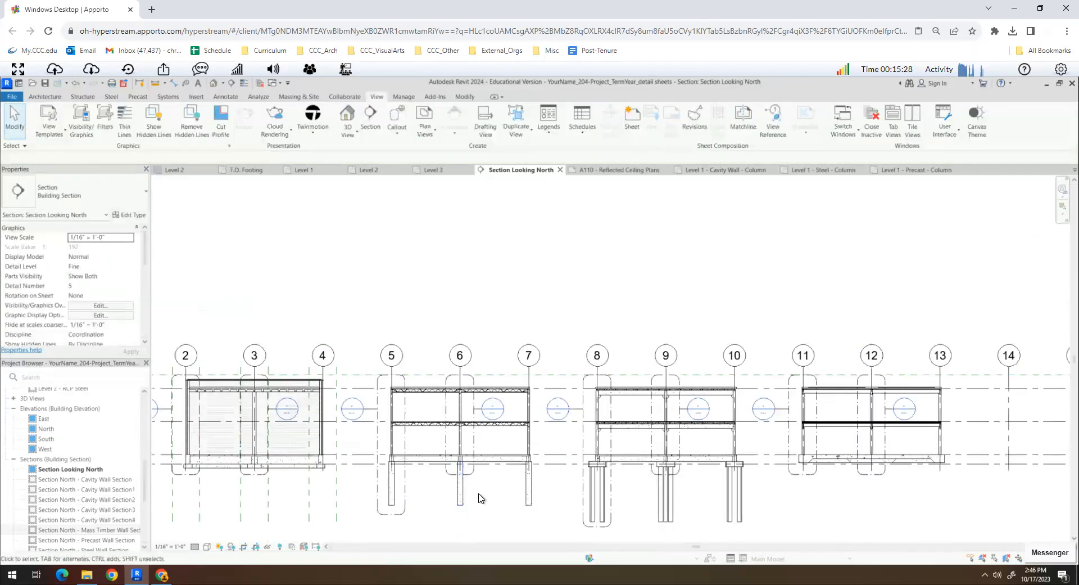
{"action": "scroll", "coordinate": [444, 444], "scroll_direction": "up", "scroll_amount": 2}
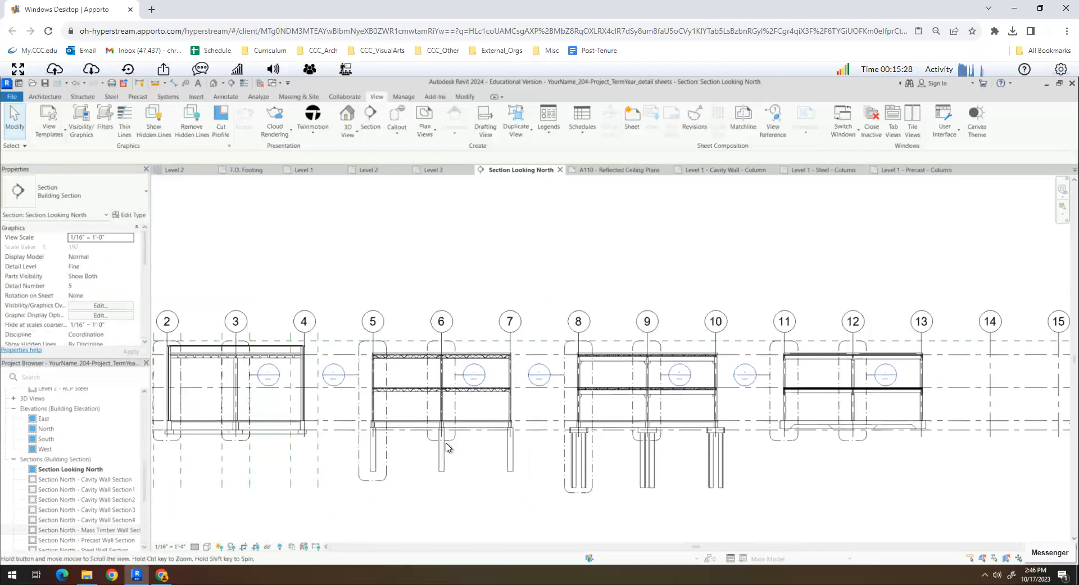
{"action": "left_click", "coordinate": [433, 433]}
{"action": "left_click_drag", "start_coordinate": [433, 432], "coordinate": [429, 485]}
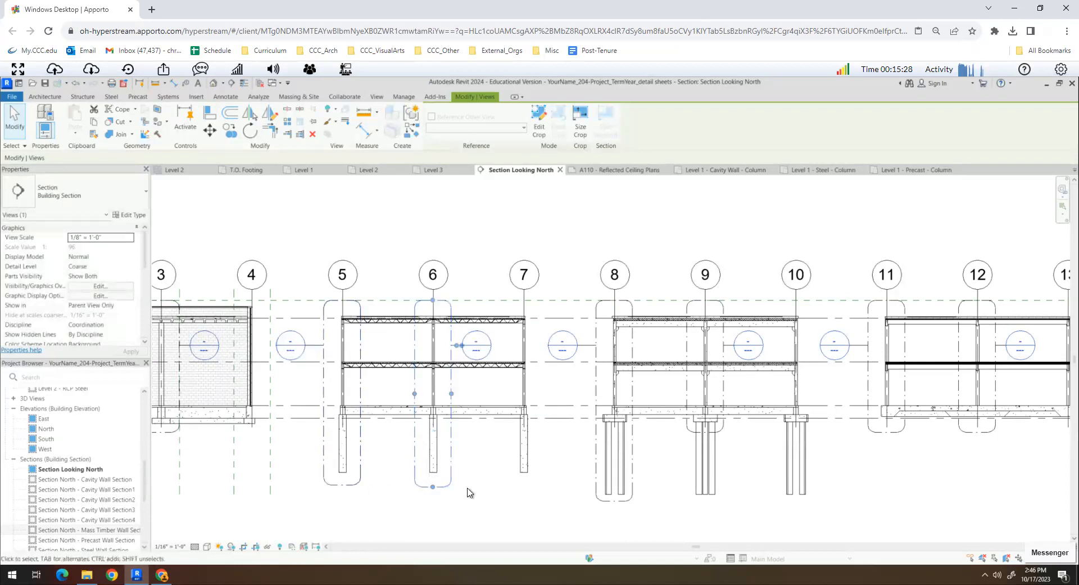
{"action": "left_click", "coordinate": [721, 434]}
{"action": "left_click_drag", "start_coordinate": [705, 433], "coordinate": [704, 506]}
{"action": "key", "text": "Escape"}
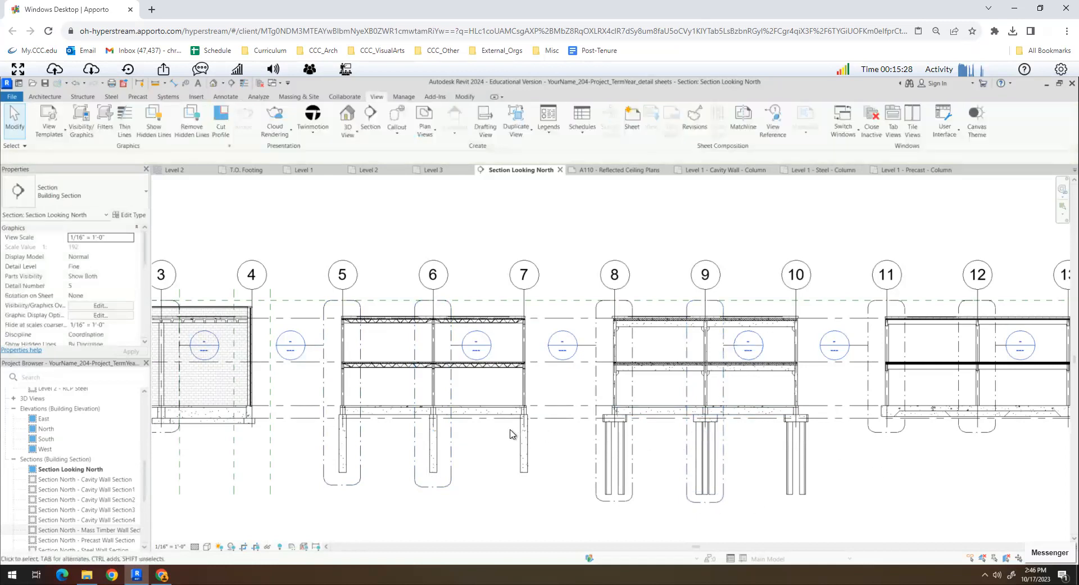
Select the view Section North - Cavity Wall Section1 in the project's section list and save the project from the save reminder.
{"action": "key", "text": "z"}
{"action": "key", "text": "f"}
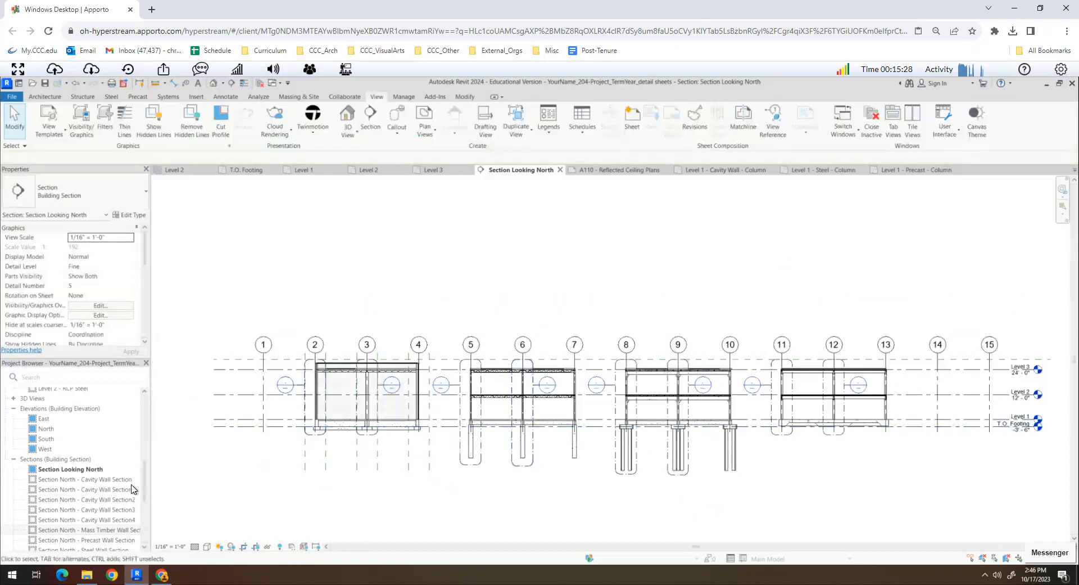
{"action": "left_click", "coordinate": [144, 545]}
{"action": "left_click", "coordinate": [145, 545]}
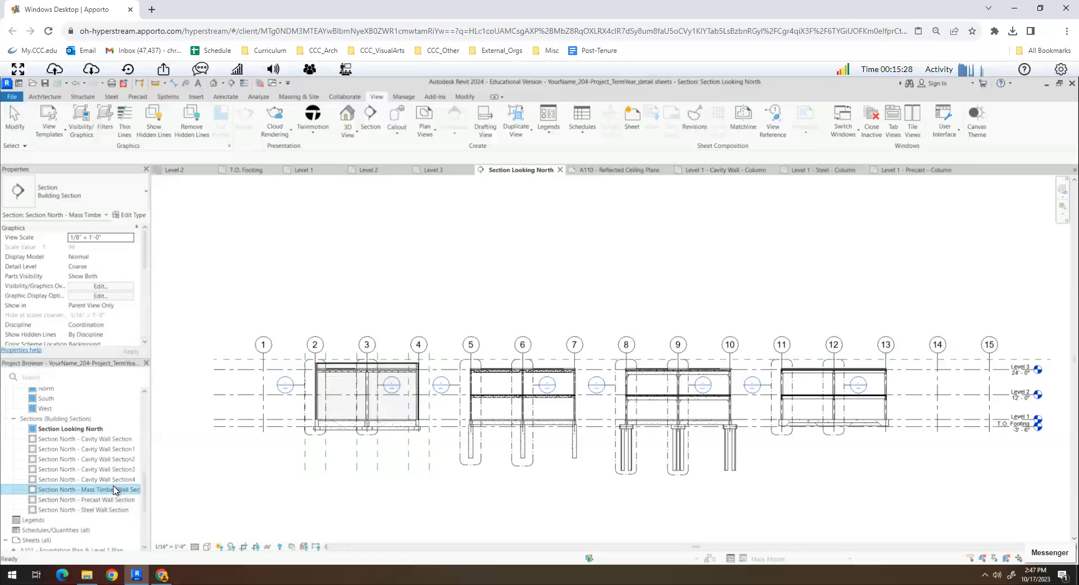
{"action": "left_click", "coordinate": [79, 451]}
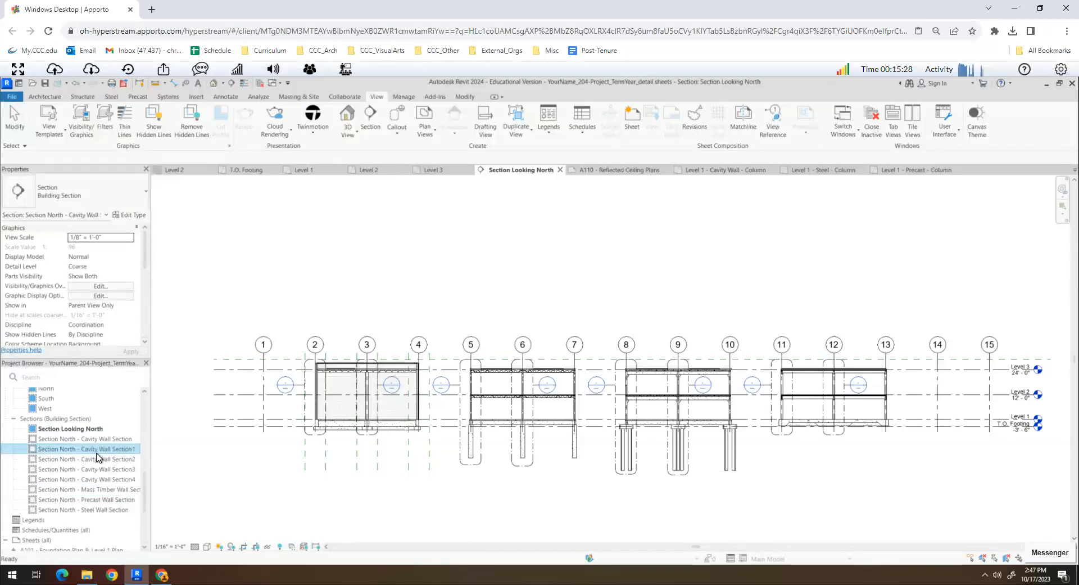
{"action": "right_click", "coordinate": [99, 455]}
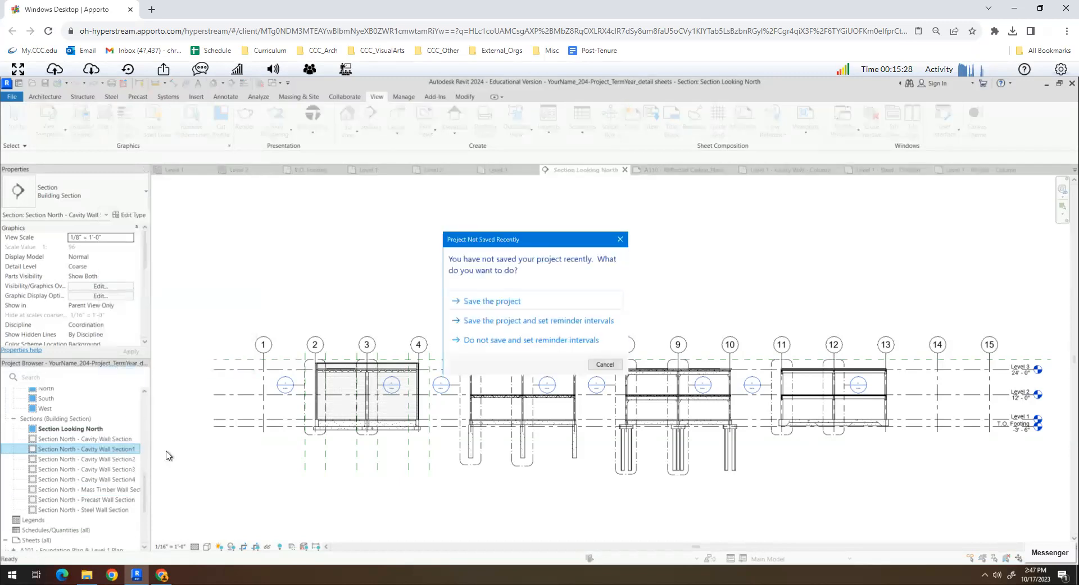
{"action": "left_click", "coordinate": [504, 302]}
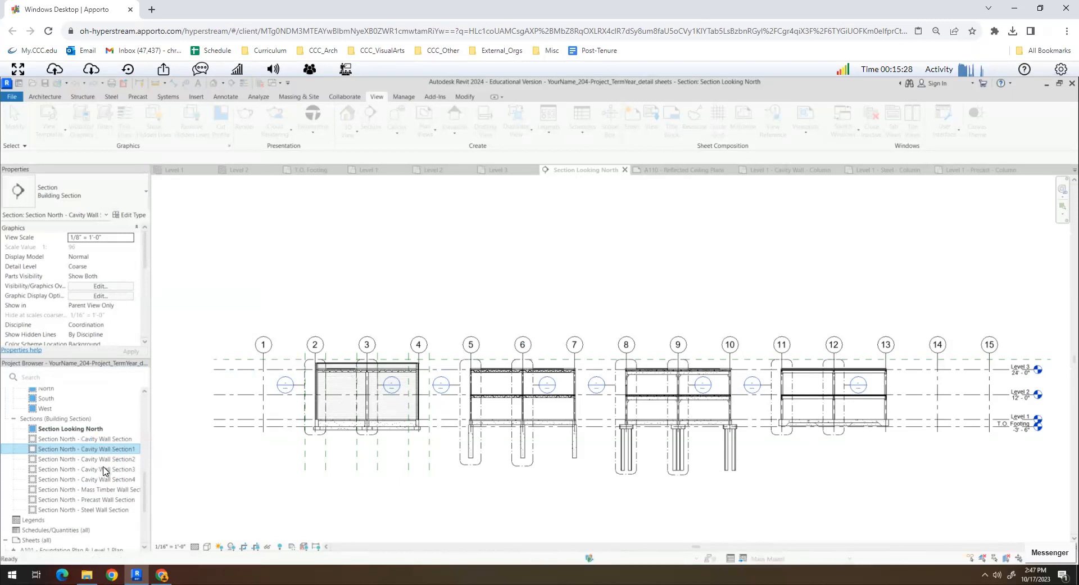
Rename the view Section North - Cavity Wall Section1 as "Section North - Cavity Section at Column".
{"action": "left_click", "coordinate": [108, 449]}
{"action": "key", "text": "Escape"}
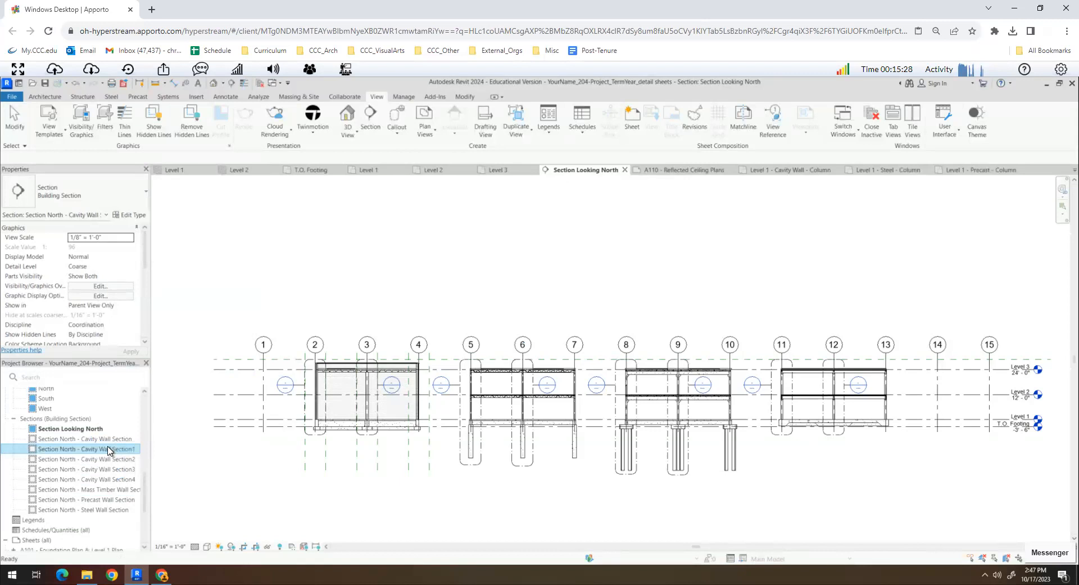
{"action": "right_click", "coordinate": [108, 449]}
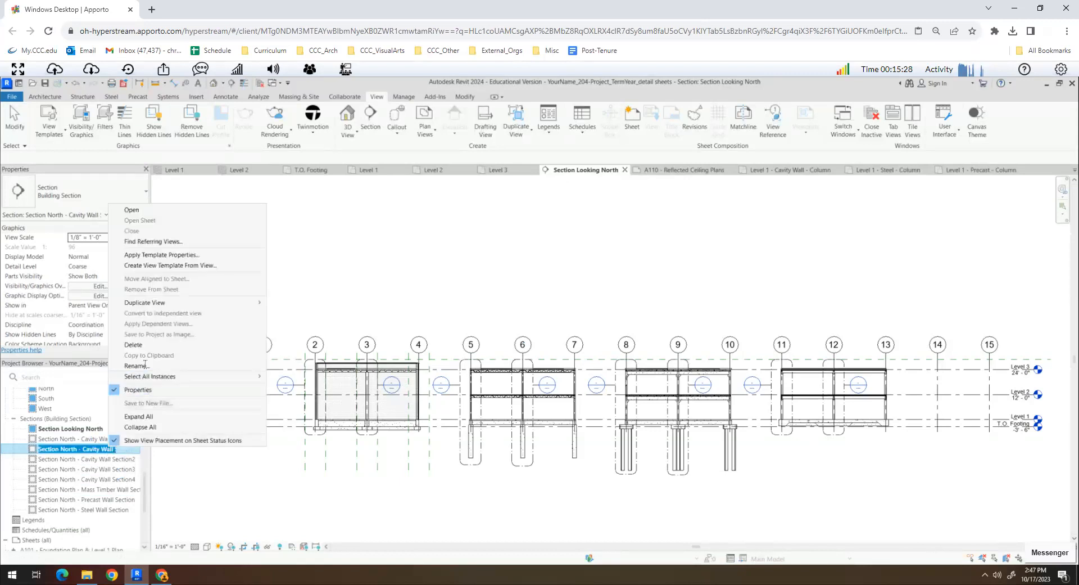
{"action": "left_click", "coordinate": [135, 365]}
{"action": "left_click", "coordinate": [102, 449]}
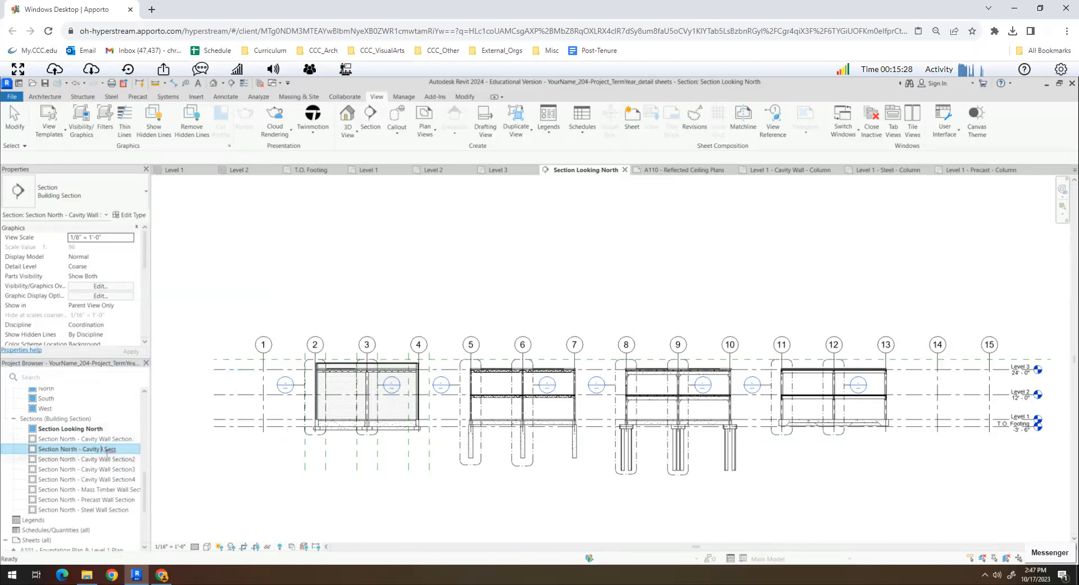
{"action": "type", "text": "Section at Column"}
{"action": "left_click", "coordinate": [66, 450], "text": "shift"}
{"action": "key", "text": "Return"}
Rename the view Section North - Cavity Wall Section2 as "Section North - Steel Section at Column".
{"action": "right_click", "coordinate": [101, 460]}
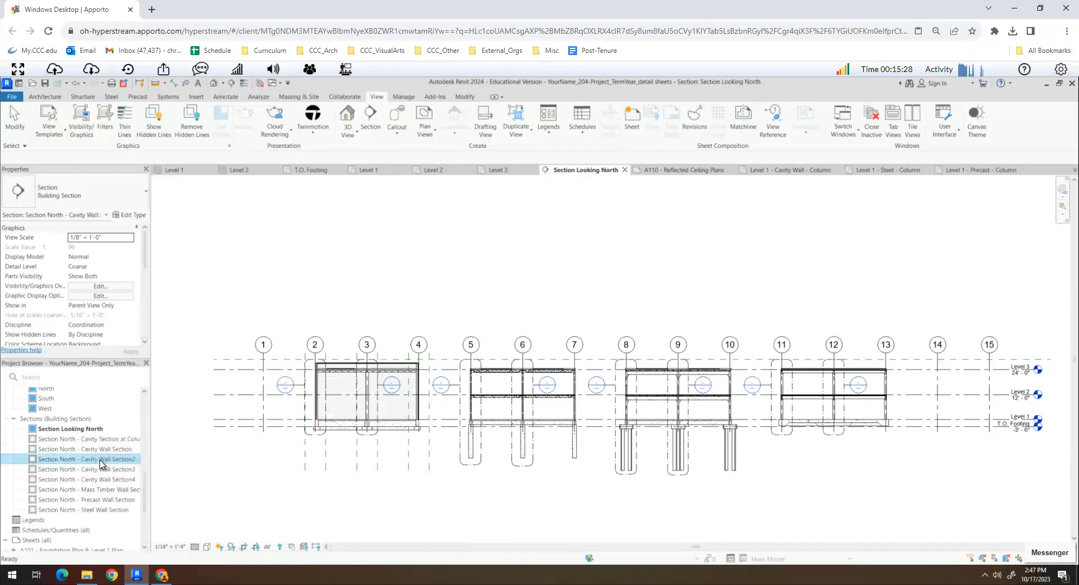
{"action": "left_click", "coordinate": [202, 388]}
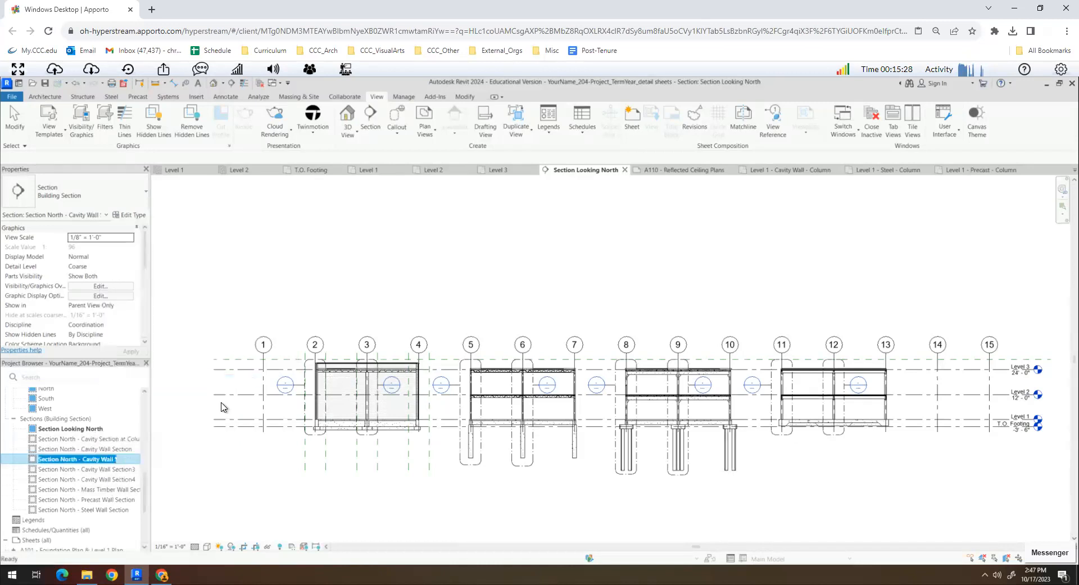
{"action": "left_click", "coordinate": [119, 462]}
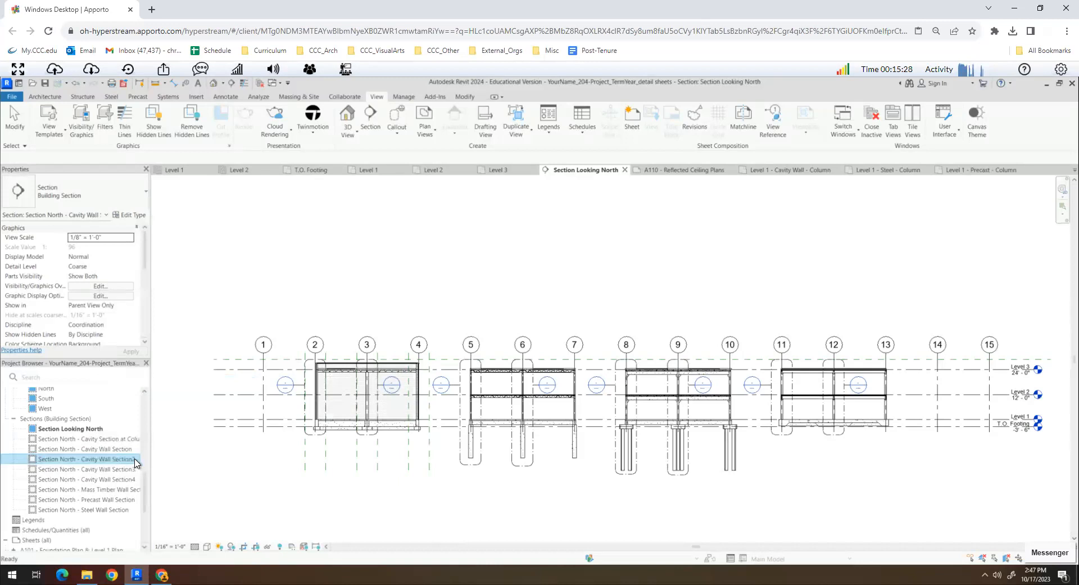
{"action": "left_click", "coordinate": [134, 460]}
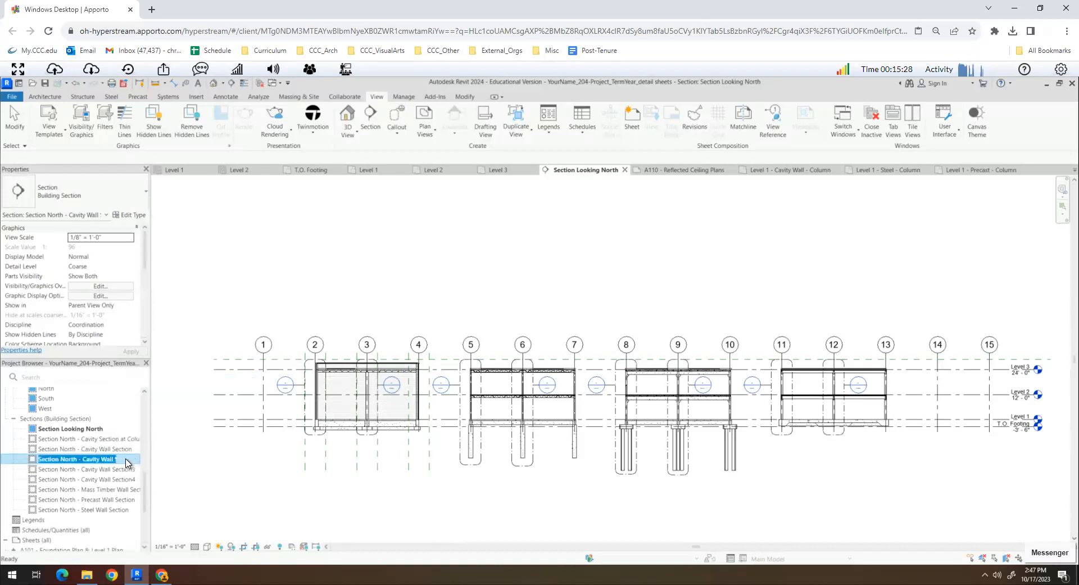
{"action": "left_click", "coordinate": [90, 459]}
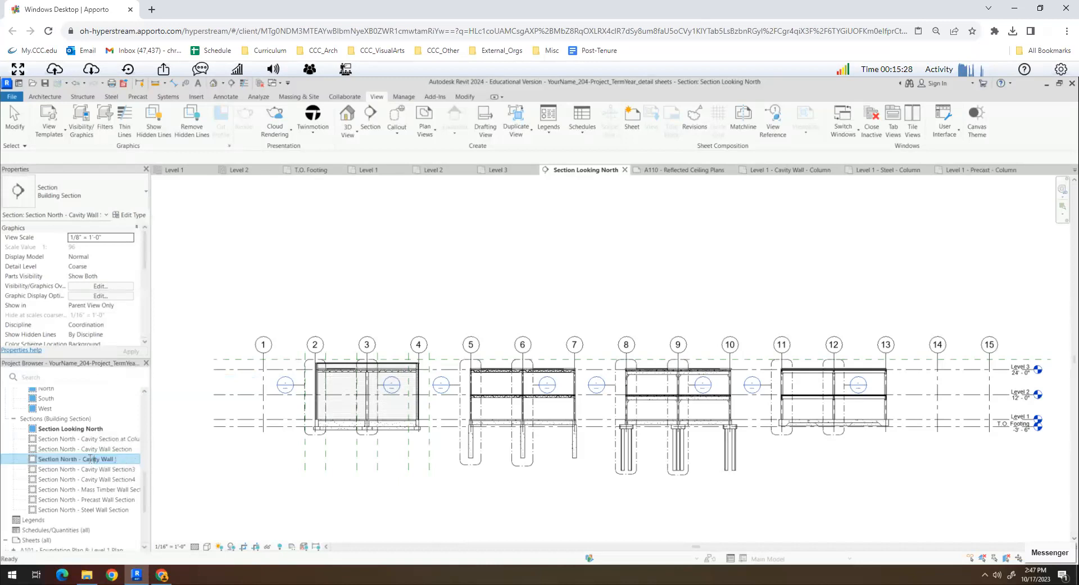
{"action": "left_click", "coordinate": [130, 465], "text": "shift"}
{"action": "type", "text": "S"}
{"action": "type", "text": "teel Section at Column"}
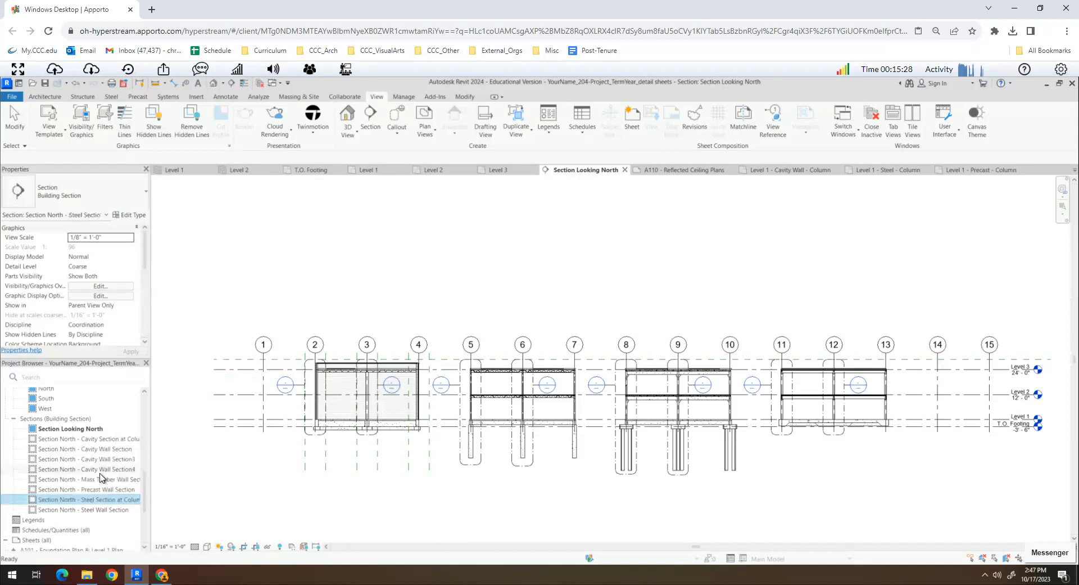
Open the view Section North - Cavity Wall Section3 to check which building's column it shows.
{"action": "left_click", "coordinate": [100, 469]}
{"action": "left_click", "coordinate": [93, 459]}
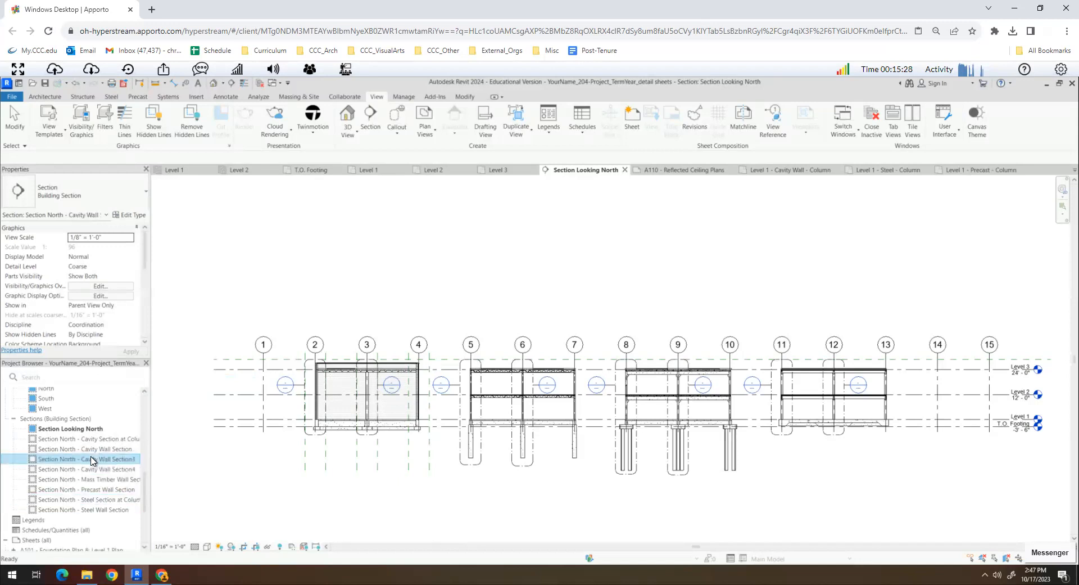
{"action": "double_click", "coordinate": [92, 459]}
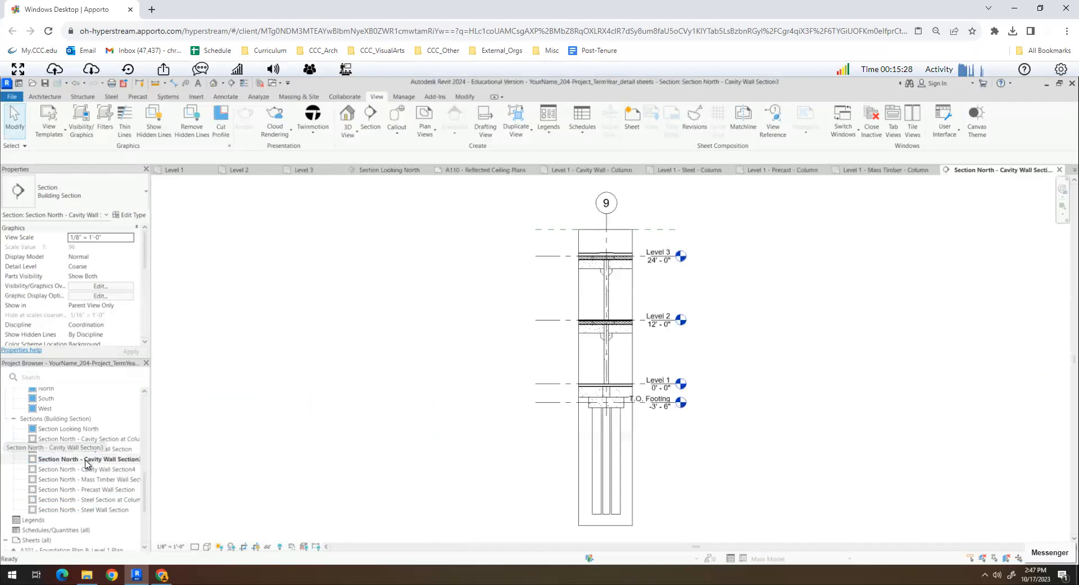
Rename the view Section North - Cavity Wall Section3 as "Section North - Precast Section at Column".
{"action": "right_click", "coordinate": [93, 462]}
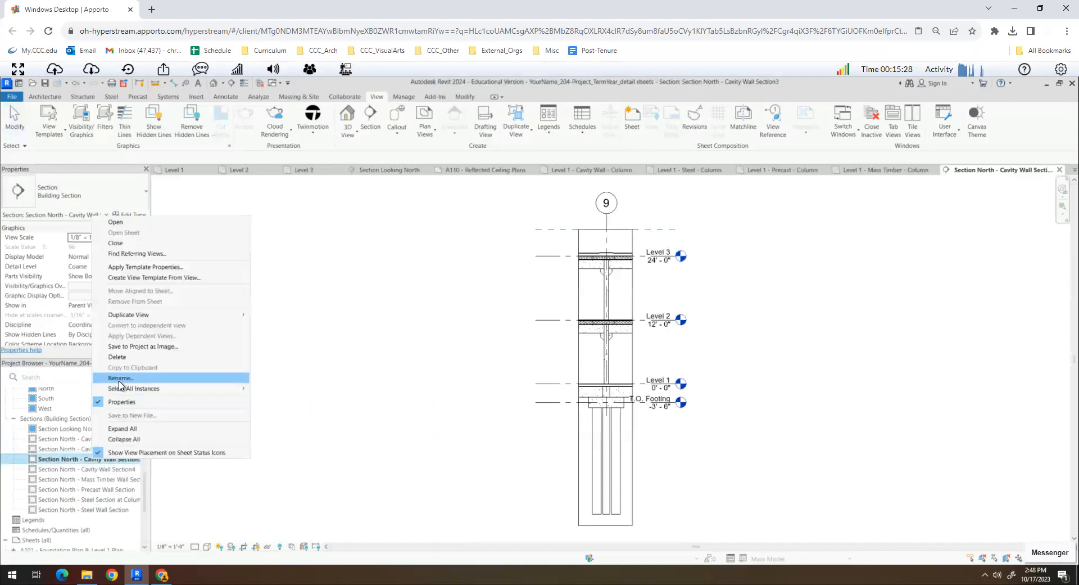
{"action": "left_click", "coordinate": [120, 376]}
{"action": "left_click", "coordinate": [82, 459]}
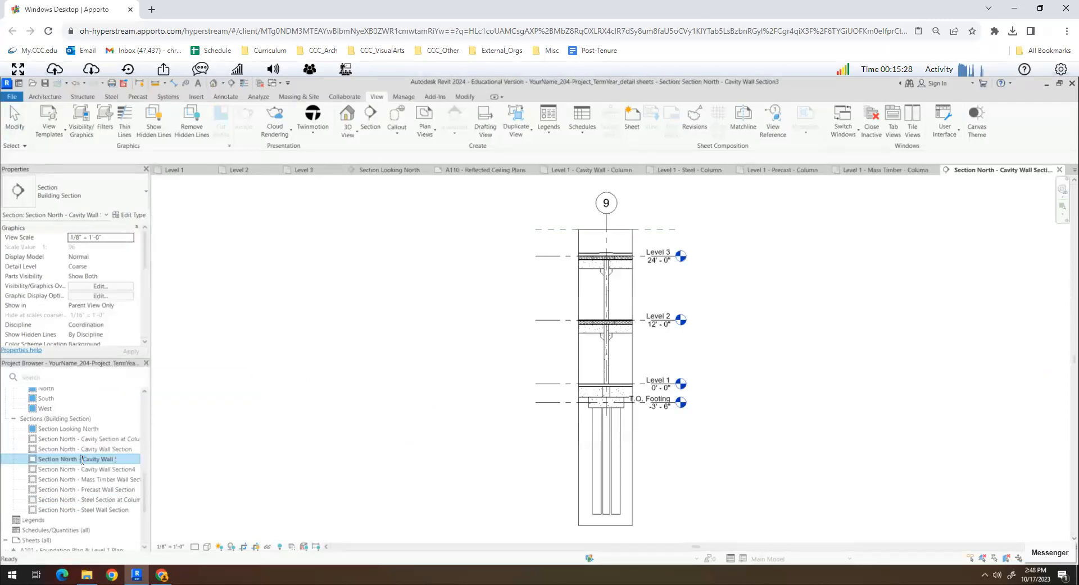
{"action": "left_click", "coordinate": [124, 460]}
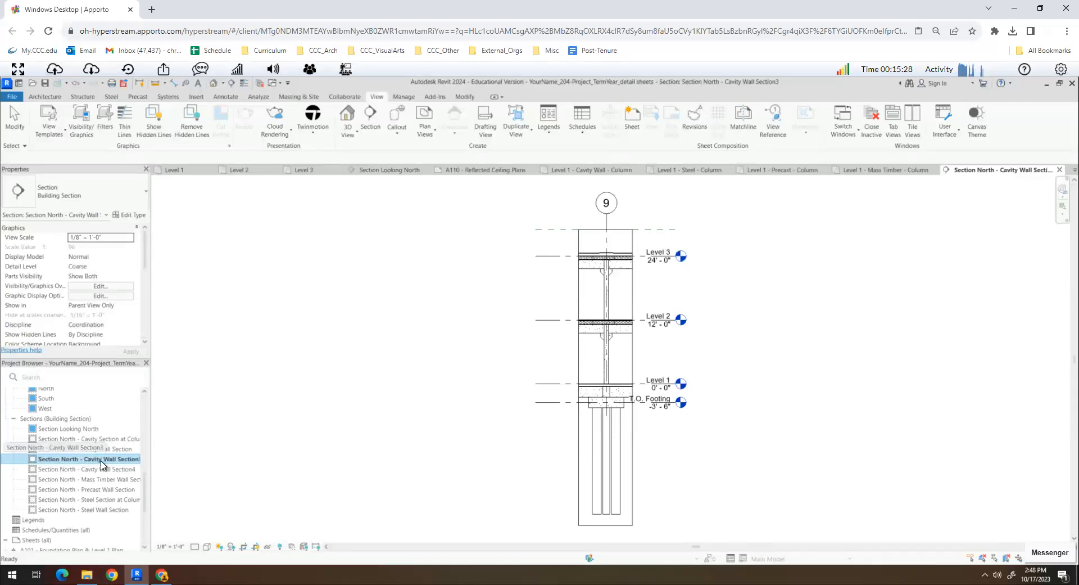
{"action": "left_click", "coordinate": [101, 459]}
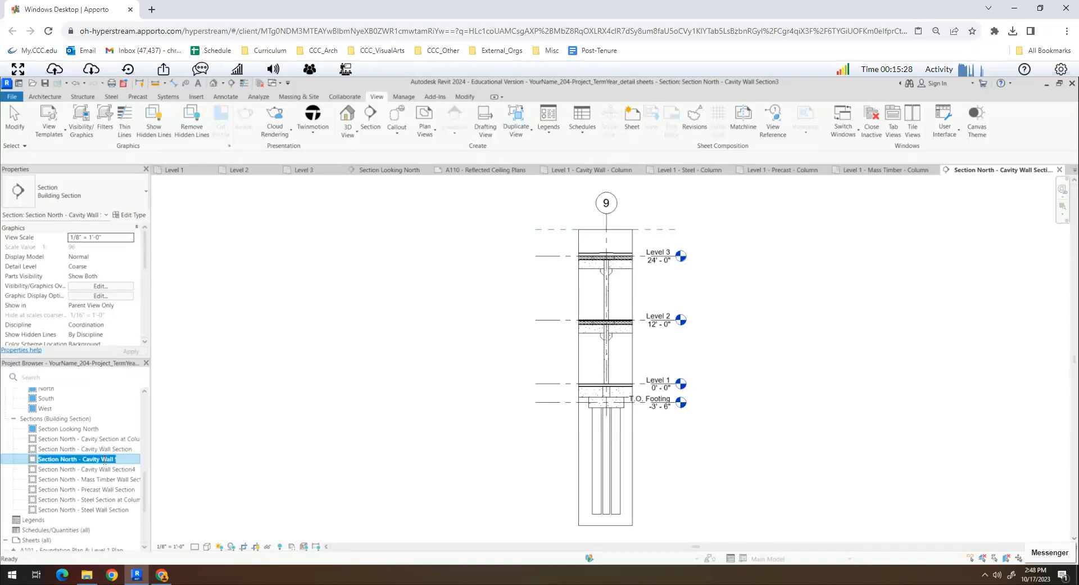
{"action": "key", "text": "End"}
{"action": "key", "text": "BackSpace"}
{"action": "key", "text": "BackSpace"}
{"action": "key", "text": "BackSpace"}
{"action": "key", "text": "BackSpace"}
{"action": "key", "text": "BackSpace"}
{"action": "key", "text": "BackSpace"}
{"action": "key", "text": "BackSpace"}
{"action": "key", "text": "BackSpace"}
{"action": "key", "text": "BackSpace"}
{"action": "key", "text": "BackSpace"}
{"action": "key", "text": "BackSpace"}
{"action": "key", "text": "BackSpace"}
{"action": "type", "text": "Precast Section at Column"}
{"action": "key", "text": "Return"}
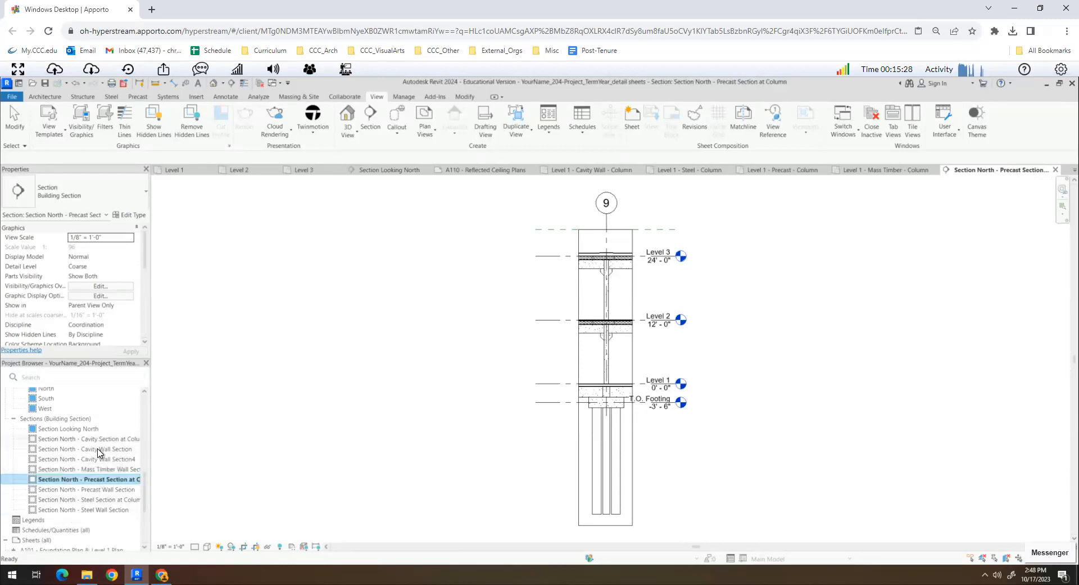
Rename the view Section North - Cavity Wall Section4 as "Section North - Mass Timer Section at Column".
{"action": "left_click", "coordinate": [94, 459]}
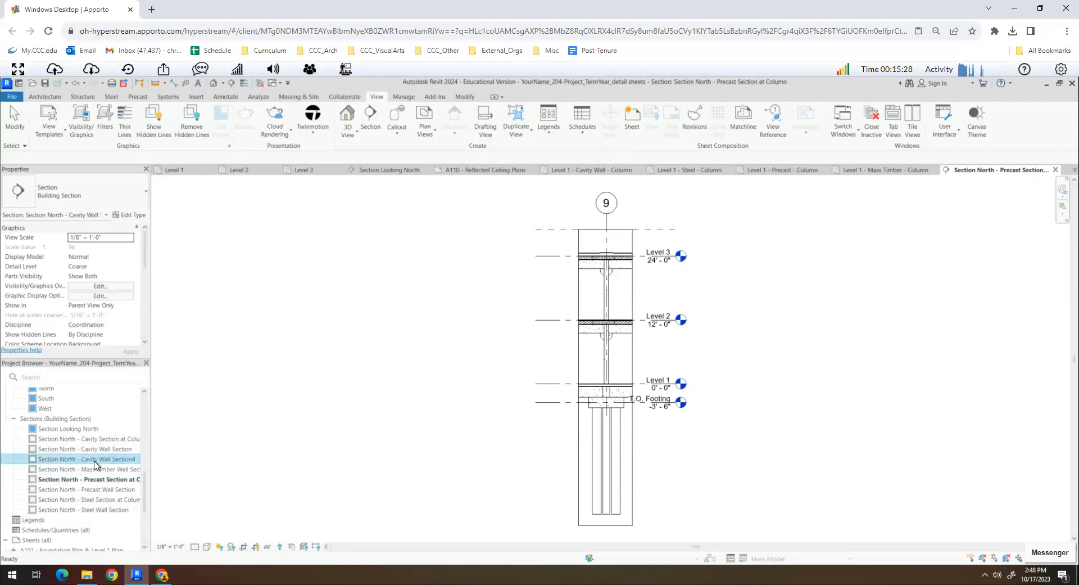
{"action": "right_click", "coordinate": [94, 465]}
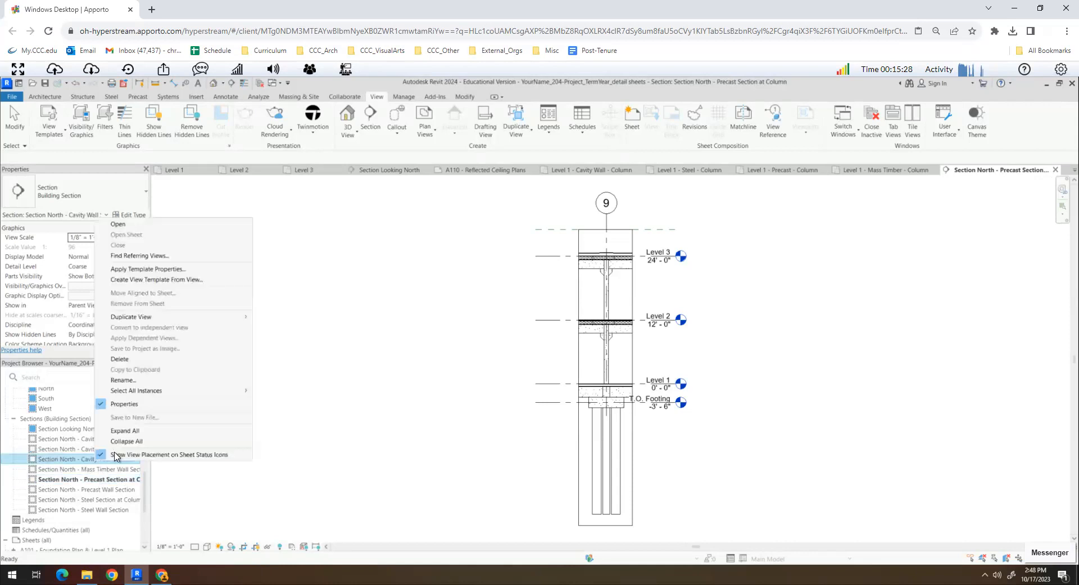
{"action": "left_click", "coordinate": [135, 378]}
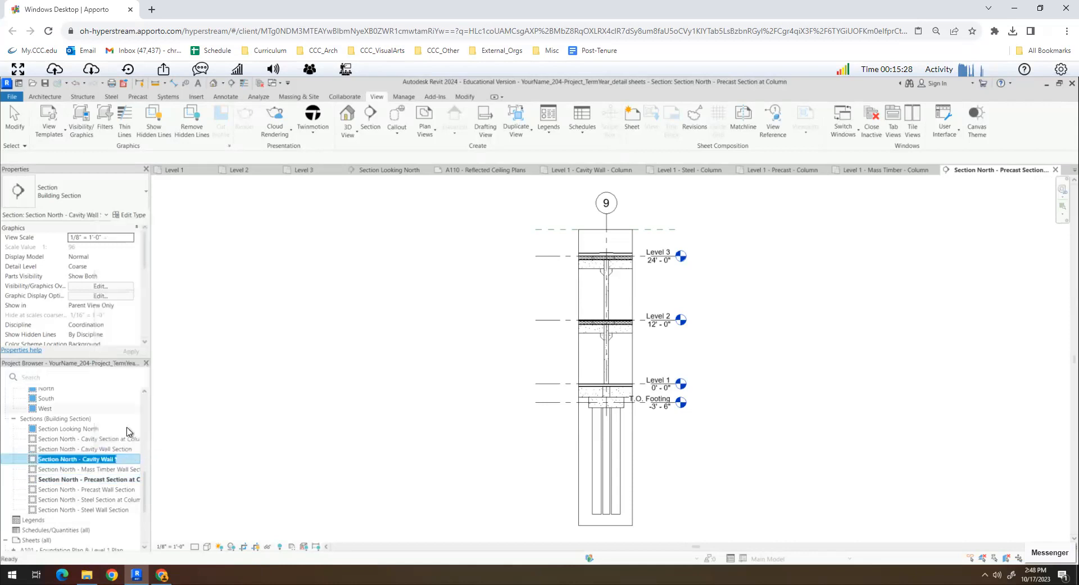
{"action": "left_click", "coordinate": [115, 463]}
{"action": "key", "text": "BackSpace"}
{"action": "key", "text": "BackSpace"}
{"action": "key", "text": "BackSpace"}
{"action": "key", "text": "BackSpace"}
{"action": "key", "text": "BackSpace"}
{"action": "key", "text": "BackSpace"}
{"action": "key", "text": "BackSpace"}
{"action": "key", "text": "BackSpace"}
{"action": "key", "text": "BackSpace"}
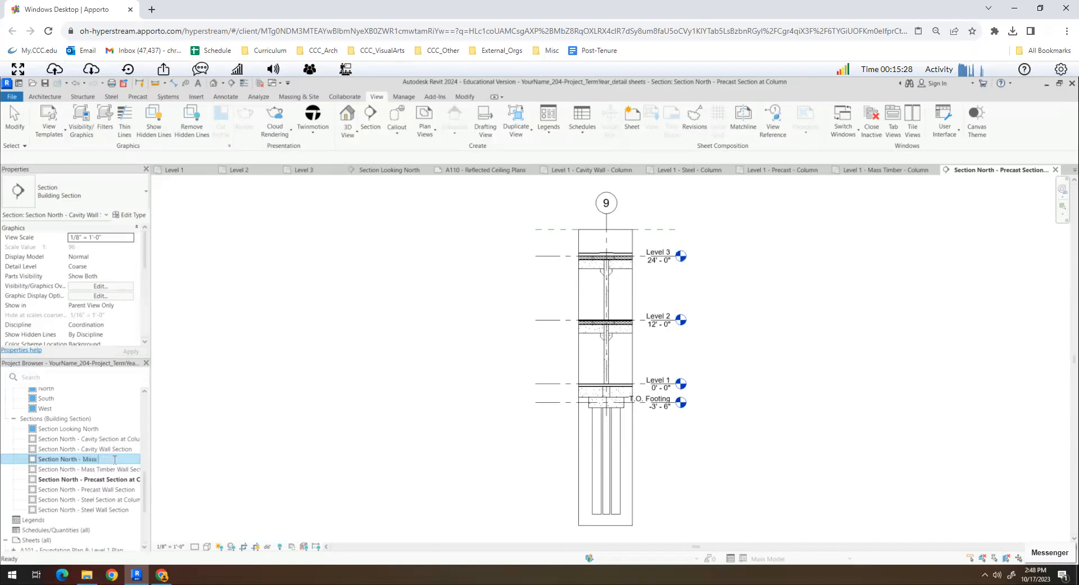
{"action": "type", "text": "ber Section at Column"}
{"action": "key", "text": "Return"}
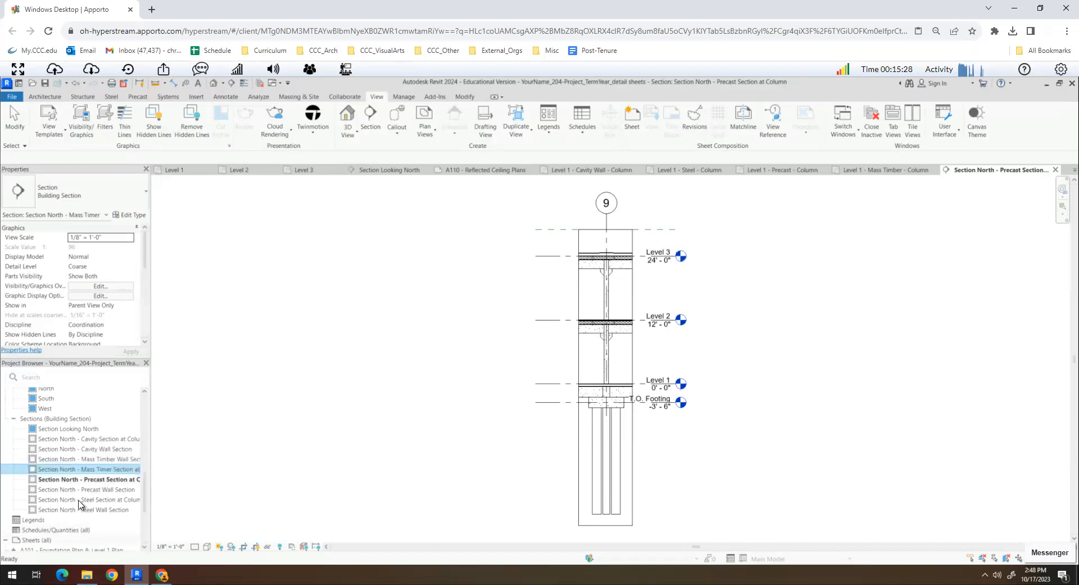
Open the mass timber, precast and steel section views one after another to check that their names match their content.
{"action": "double_click", "coordinate": [83, 458]}
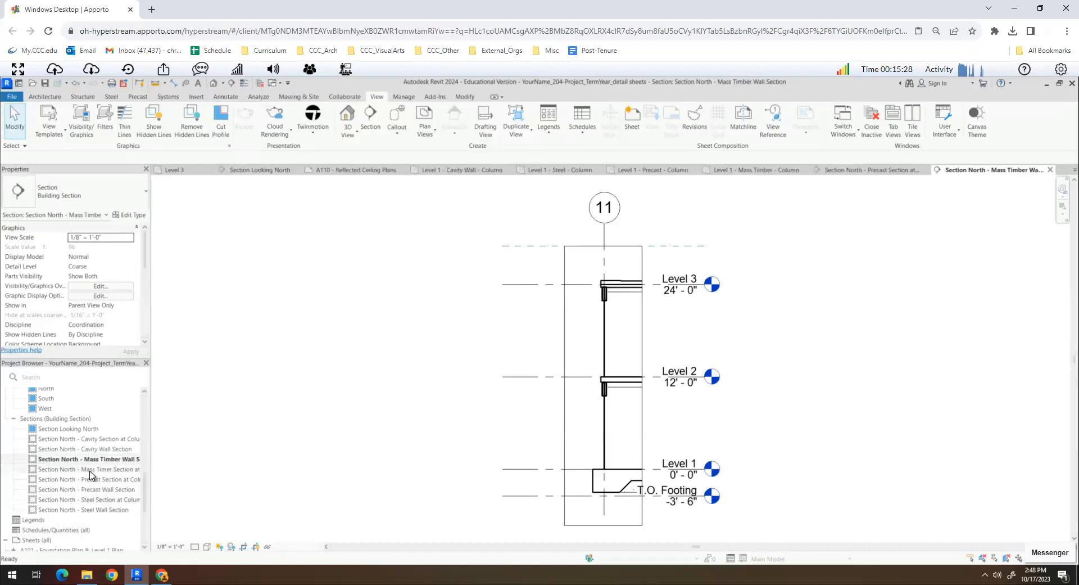
{"action": "double_click", "coordinate": [89, 470]}
{"action": "double_click", "coordinate": [85, 479]}
{"action": "double_click", "coordinate": [82, 490]}
{"action": "left_click", "coordinate": [82, 499]}
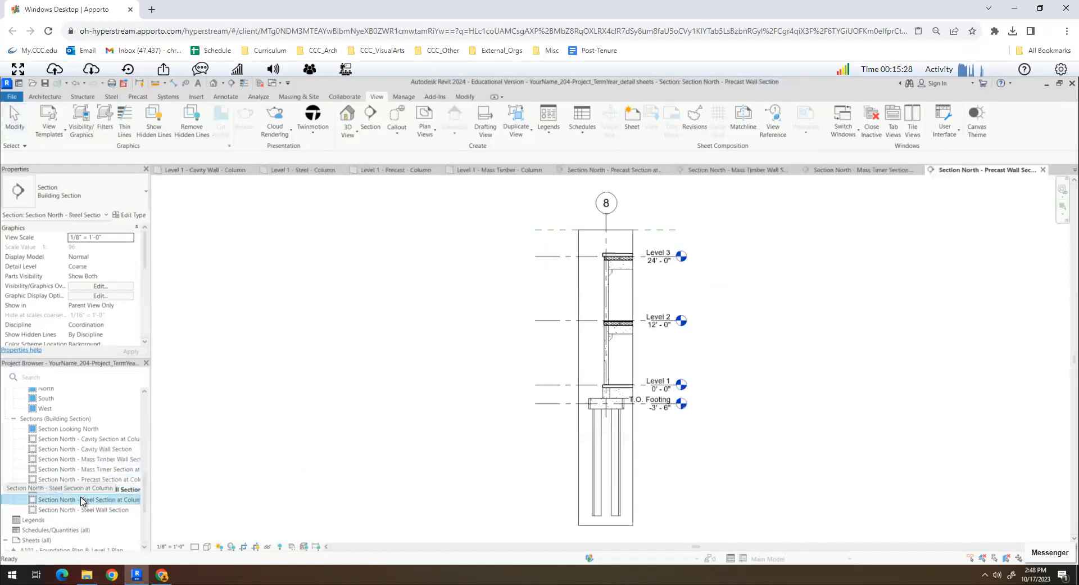
{"action": "double_click", "coordinate": [82, 499]}
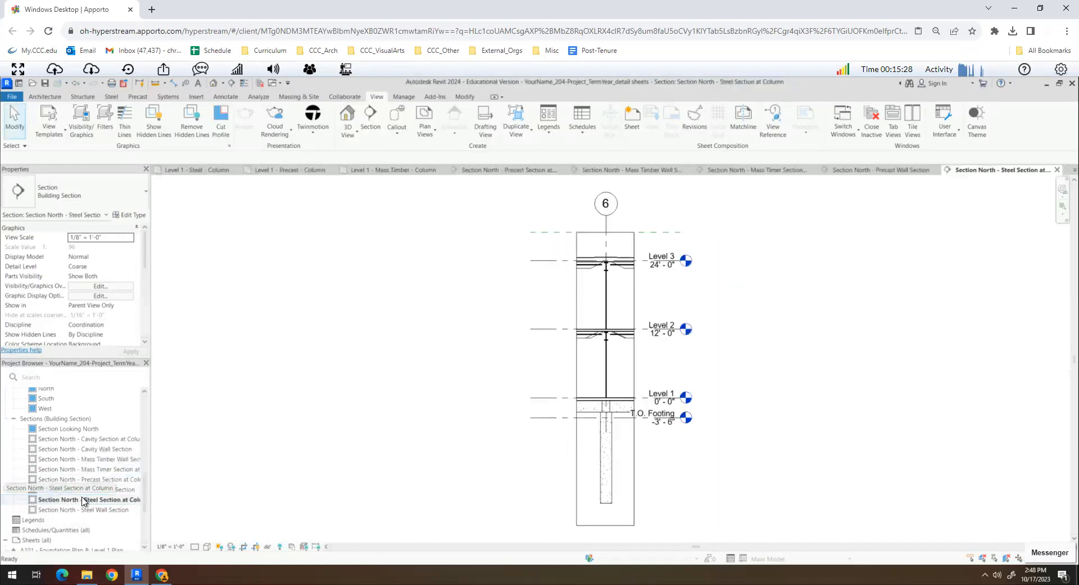
Review the mass timber wall section again and return to the Section Looking North view.
{"action": "left_click", "coordinate": [94, 470]}
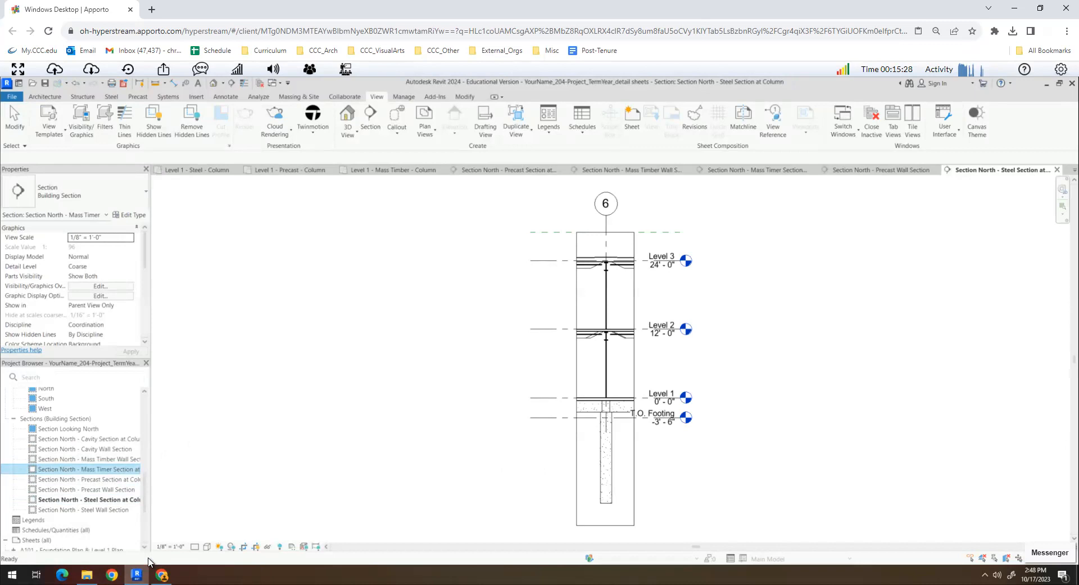
{"action": "double_click", "coordinate": [100, 459]}
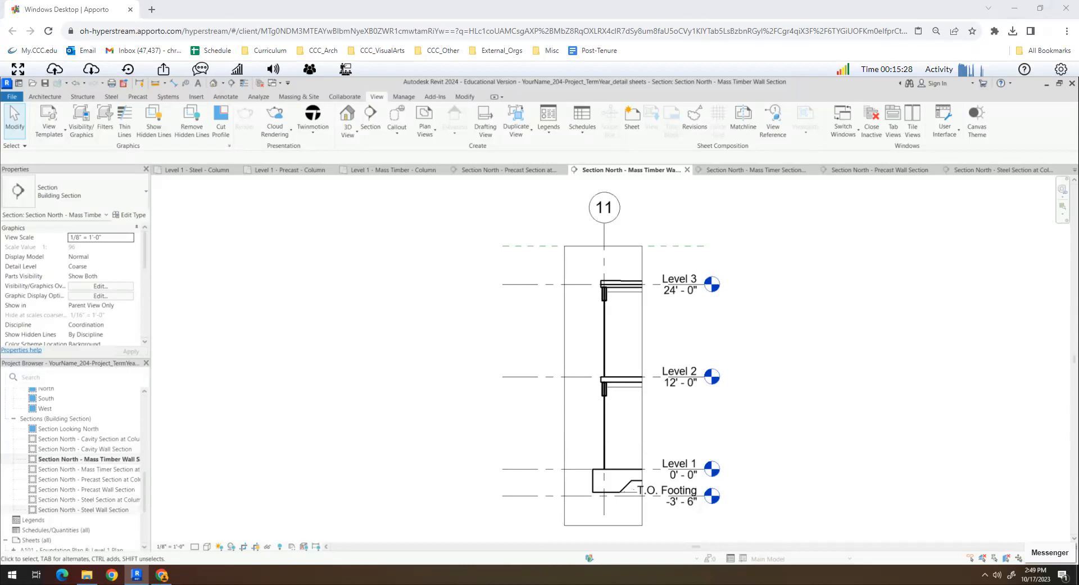
{"action": "double_click", "coordinate": [62, 430]}
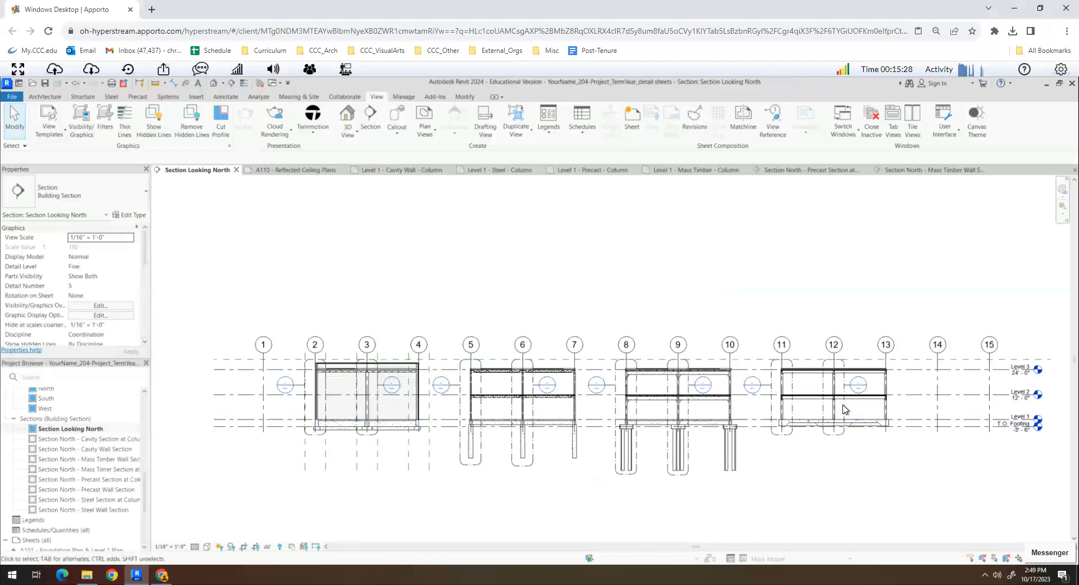